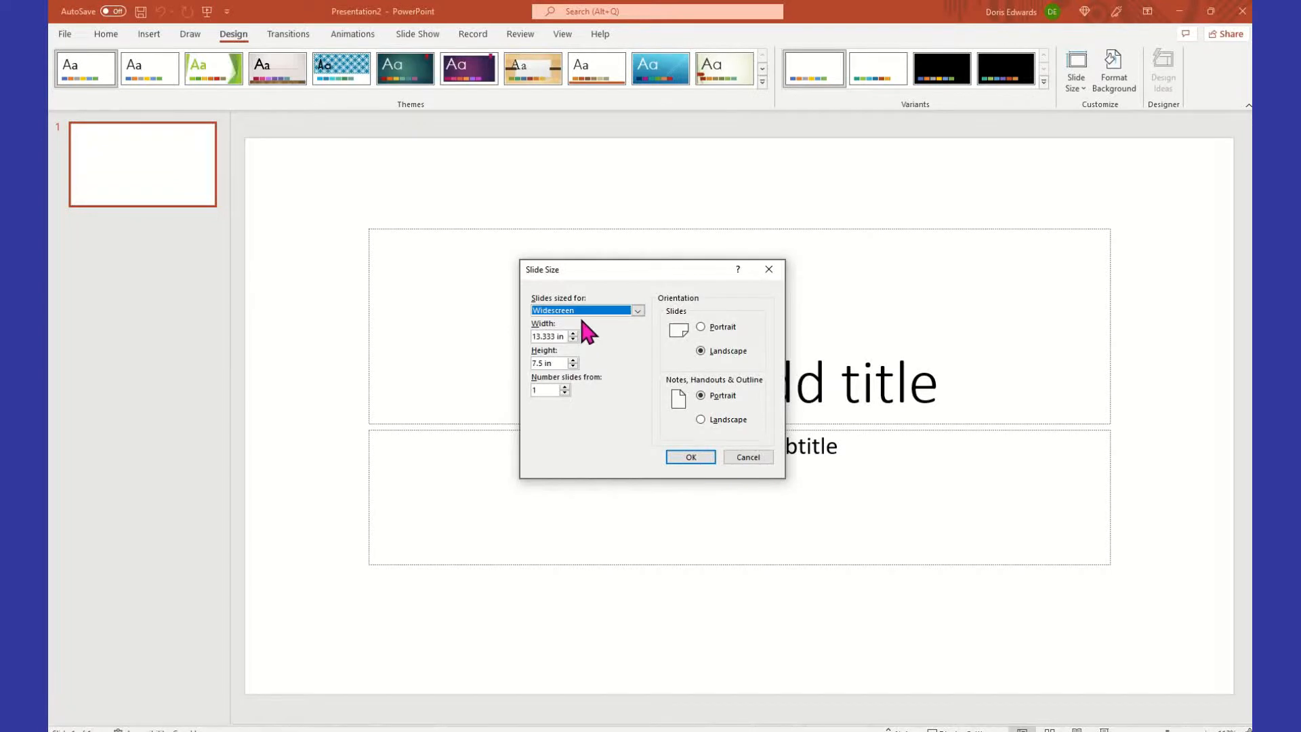
Set a custom slide size 11 in wide and 17 in high, scaling the content with Ensure Fit
{"action": "left_click", "coordinate": [590, 312]}
{"action": "left_click", "coordinate": [559, 494]}
{"action": "double_click", "coordinate": [561, 337]}
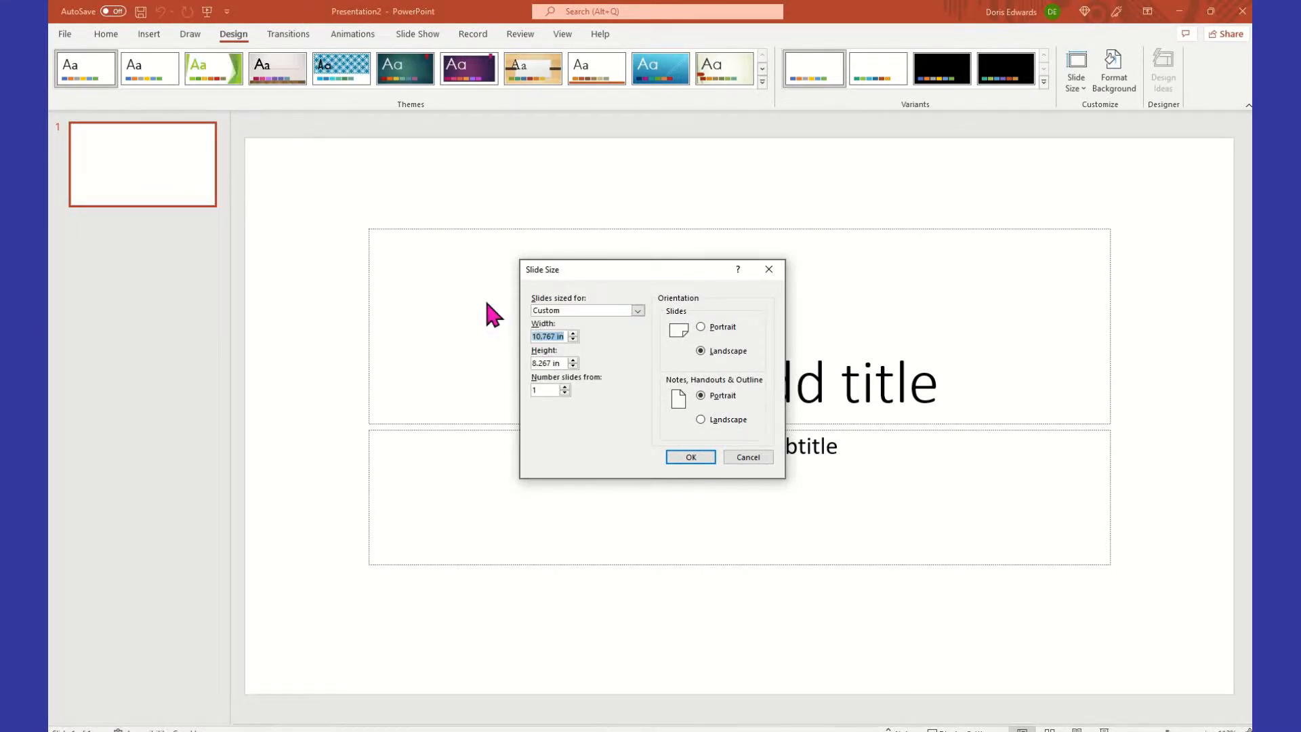
{"action": "type", "text": "11"}
{"action": "key", "text": "Tab"}
{"action": "type", "text": "17"}
{"action": "key", "text": "Tab"}
{"action": "left_click", "coordinate": [691, 458]}
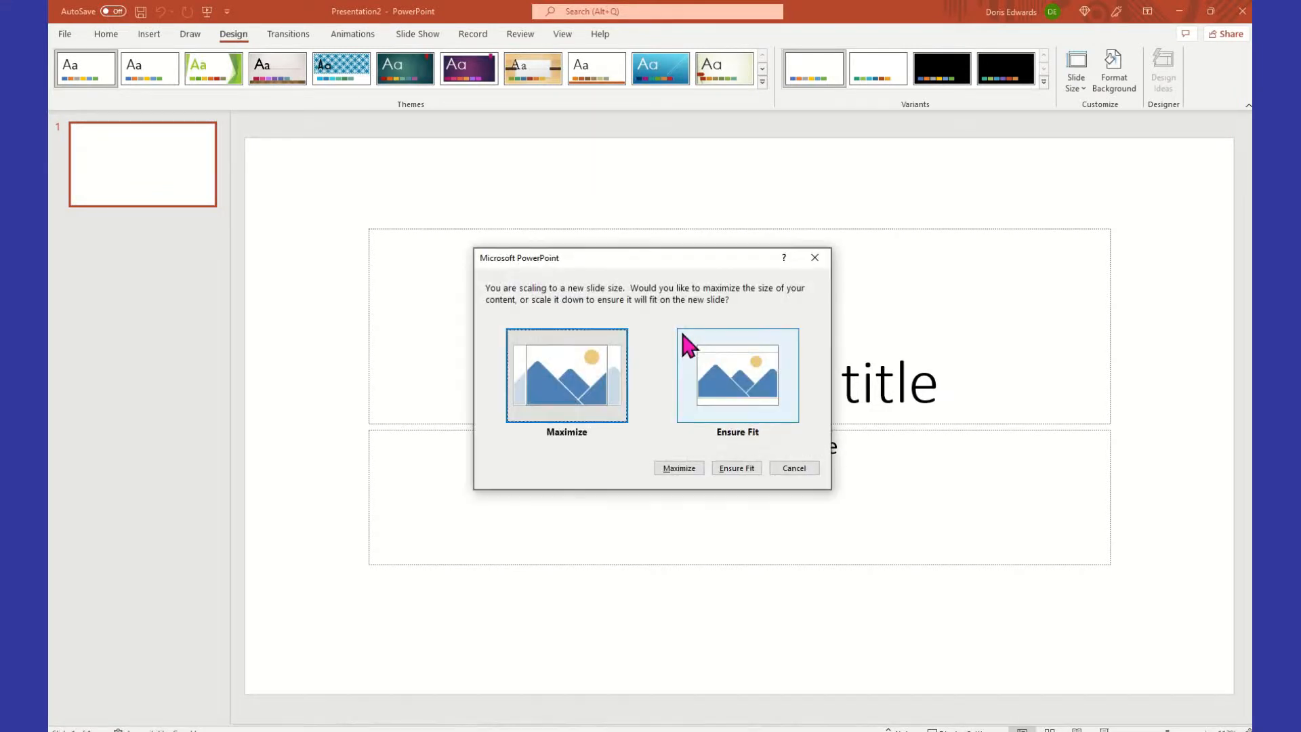
{"action": "left_click", "coordinate": [717, 468]}
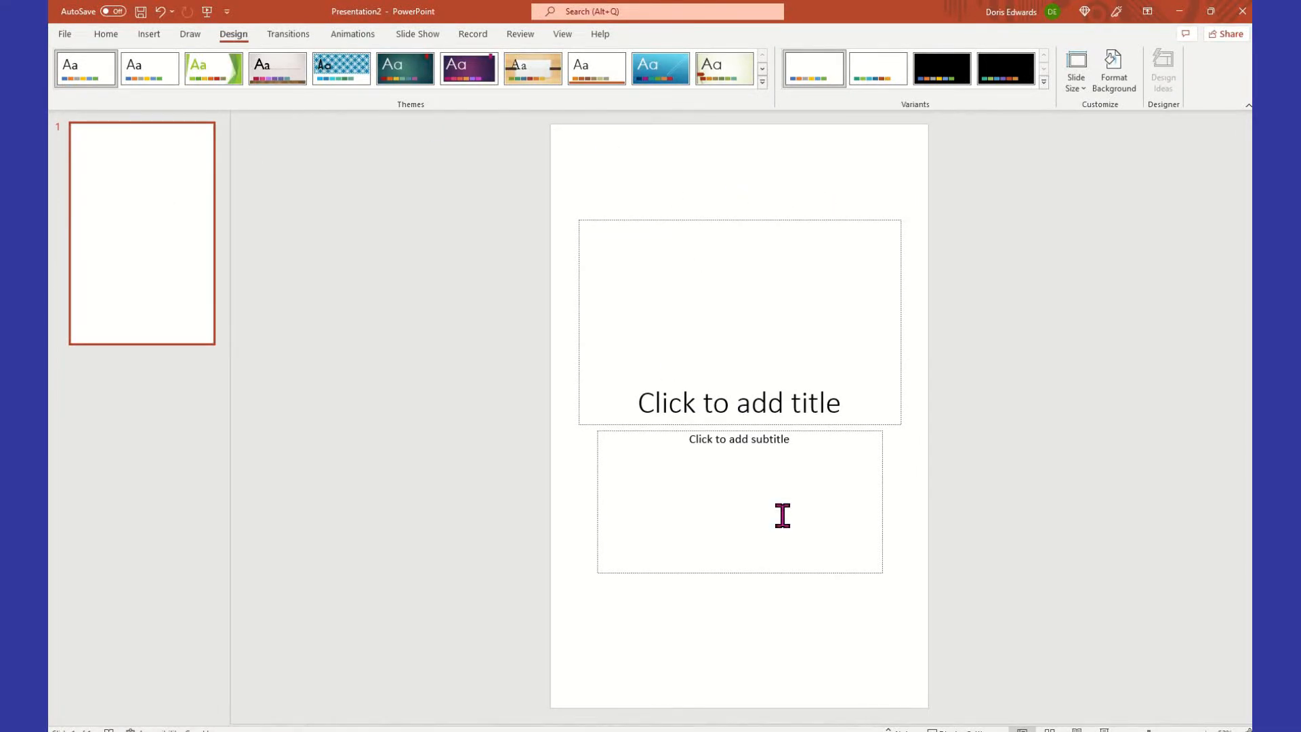
Change the slide's layout to Blank
{"action": "right_click", "coordinate": [152, 202]}
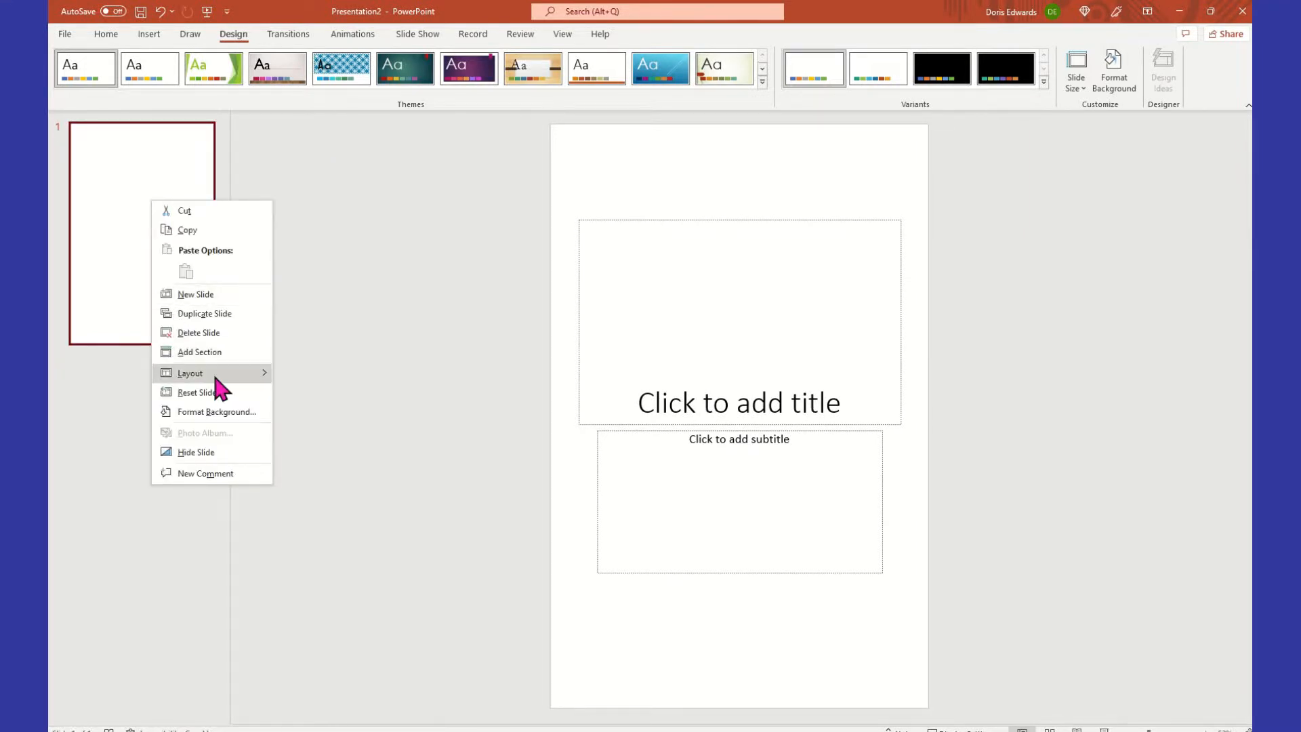
{"action": "mouse_move", "coordinate": [215, 378]}
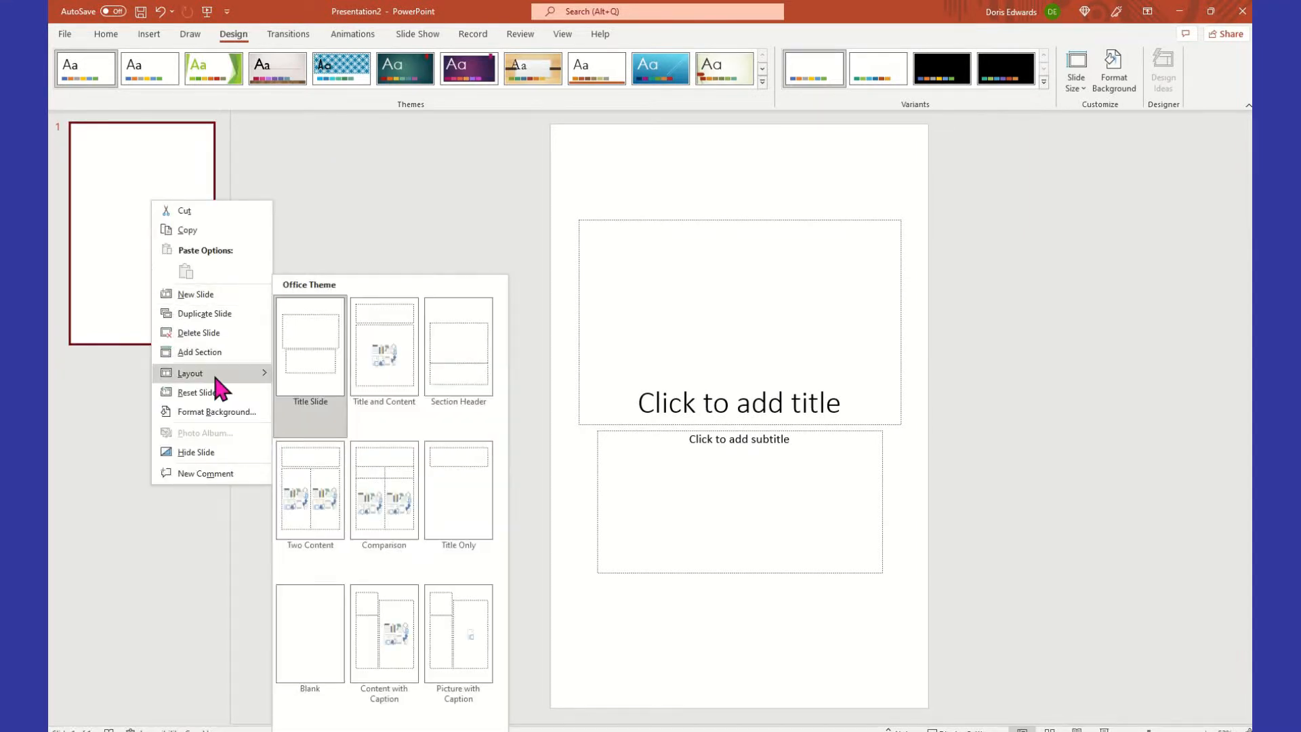
{"action": "left_click", "coordinate": [312, 634]}
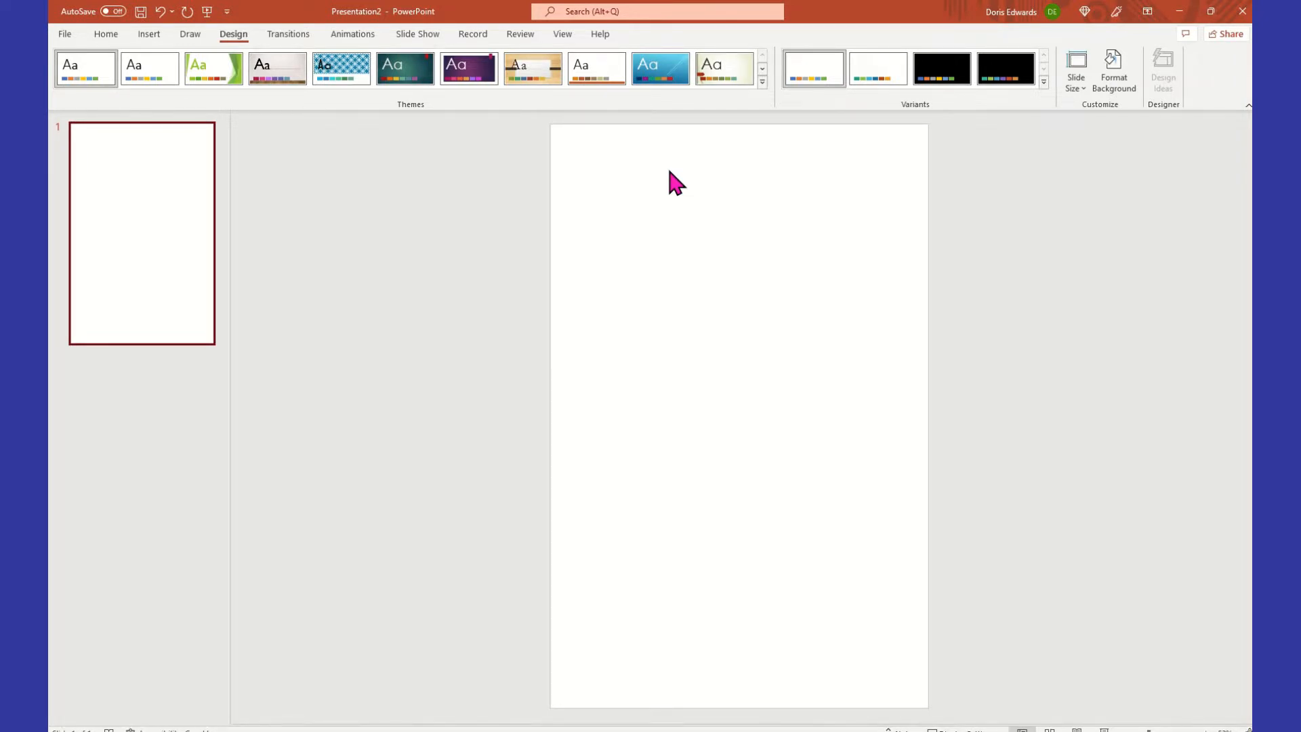
Search the online pictures for "kobe", retrying the connection if needed
{"action": "left_click", "coordinate": [146, 36]}
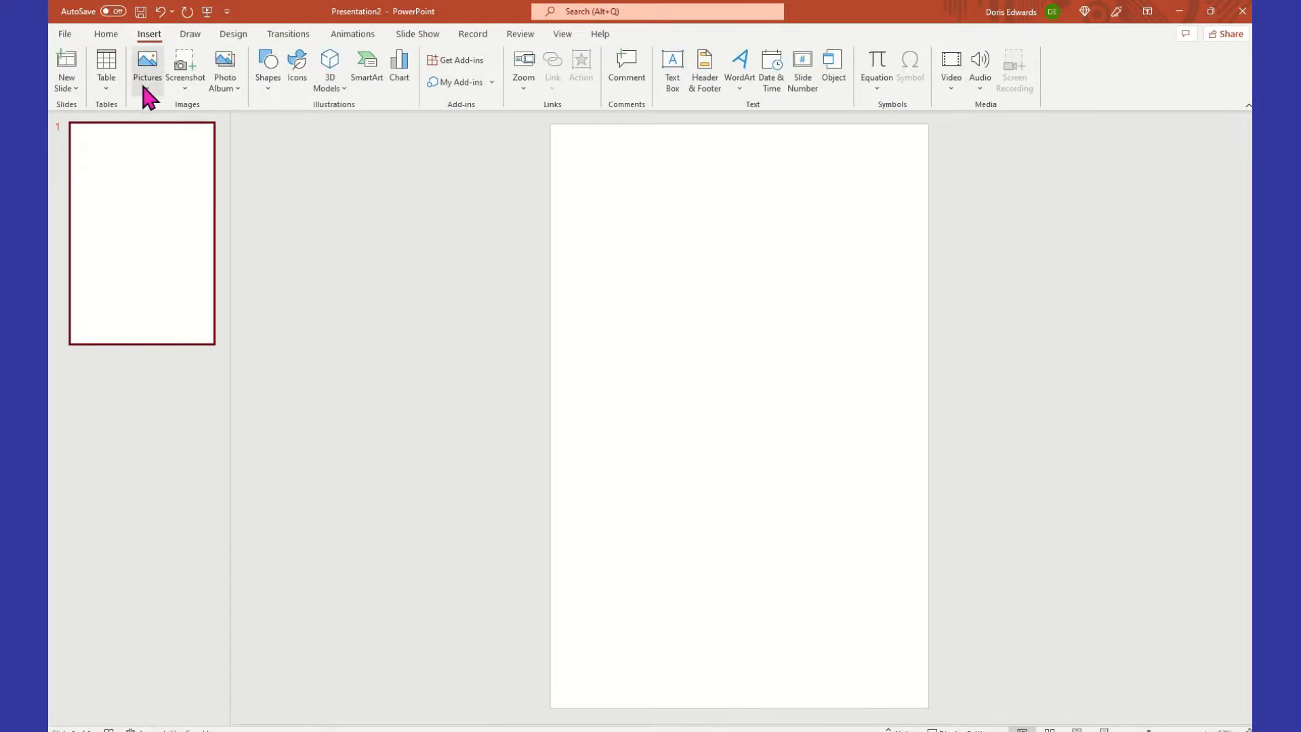
{"action": "left_click", "coordinate": [145, 88]}
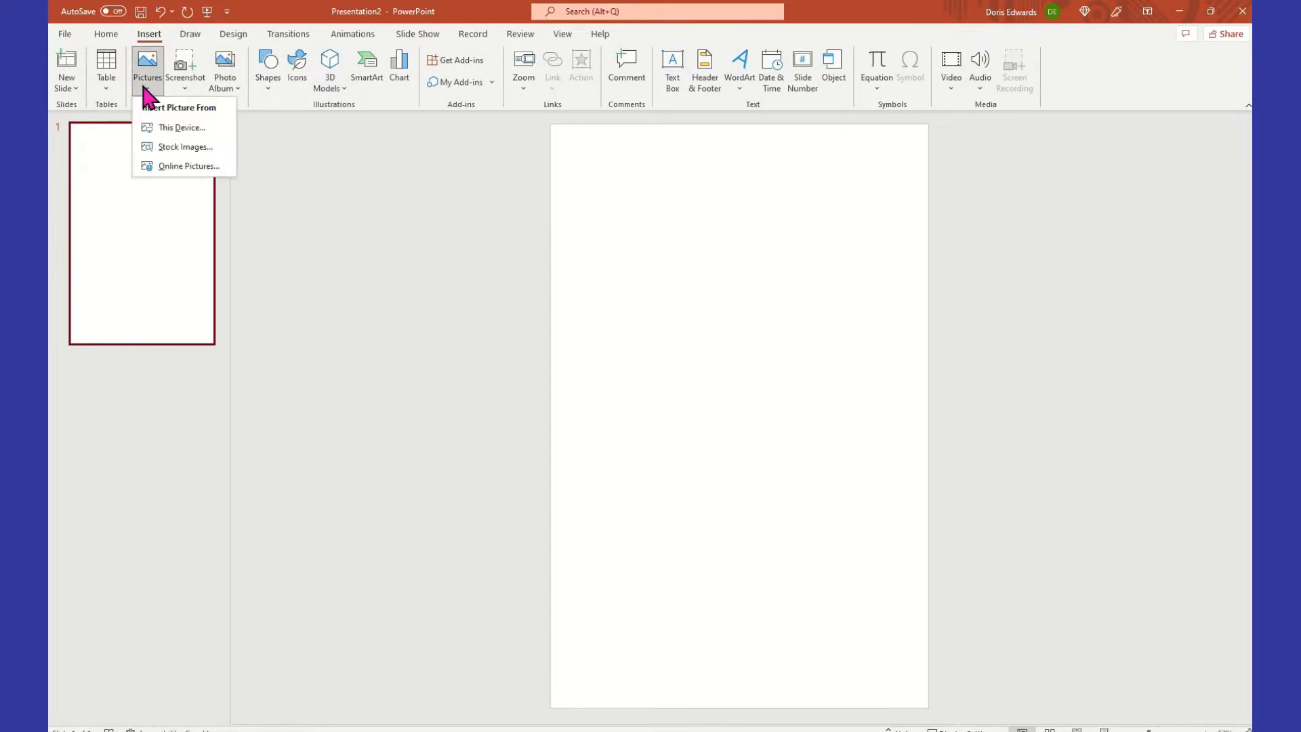
{"action": "left_click", "coordinate": [182, 167]}
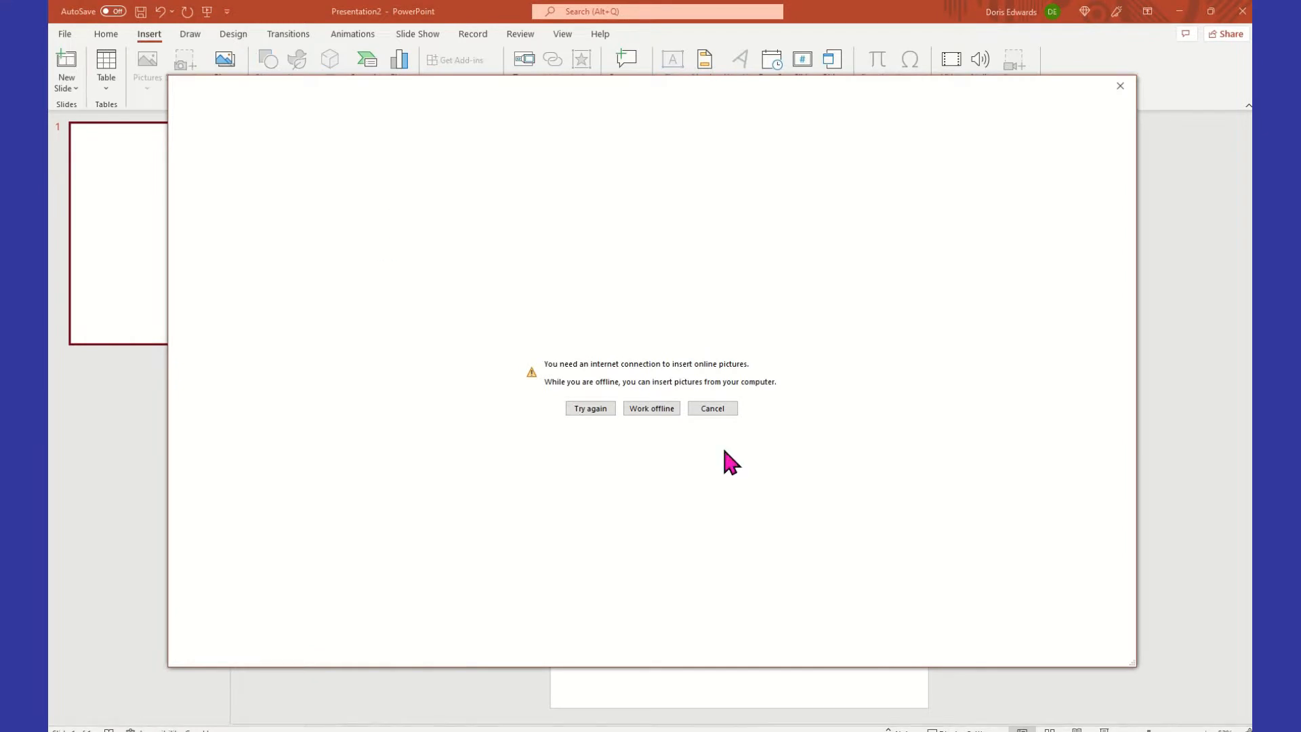
{"action": "left_click", "coordinate": [600, 411]}
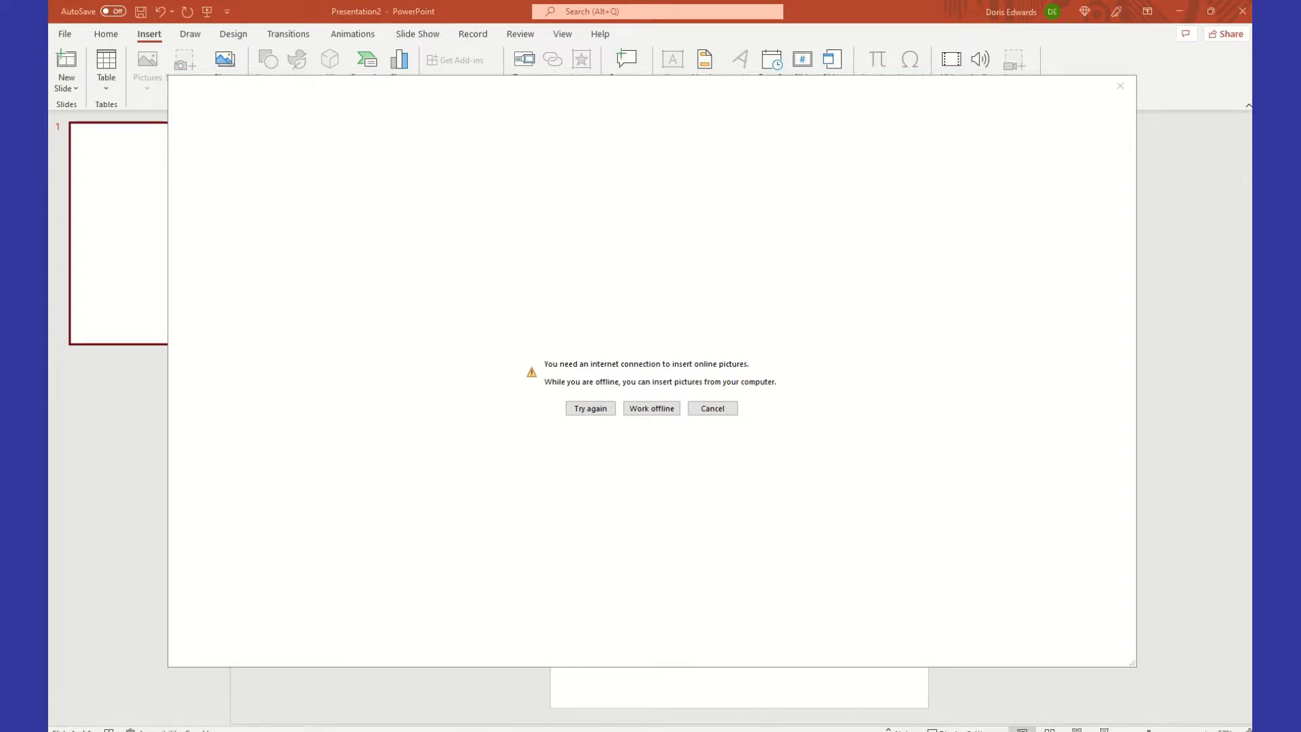
{"action": "left_click", "coordinate": [577, 408]}
{"action": "left_click", "coordinate": [577, 410]}
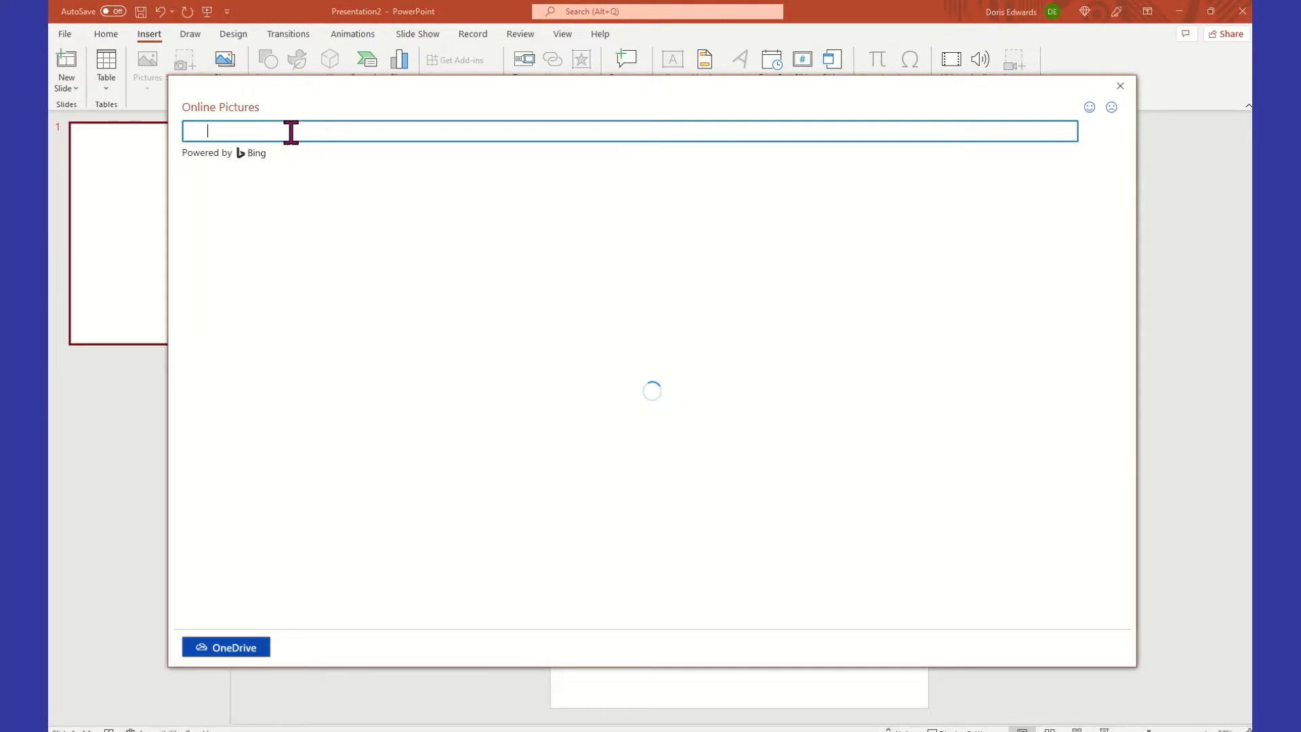
{"action": "type", "text": "kobe"}
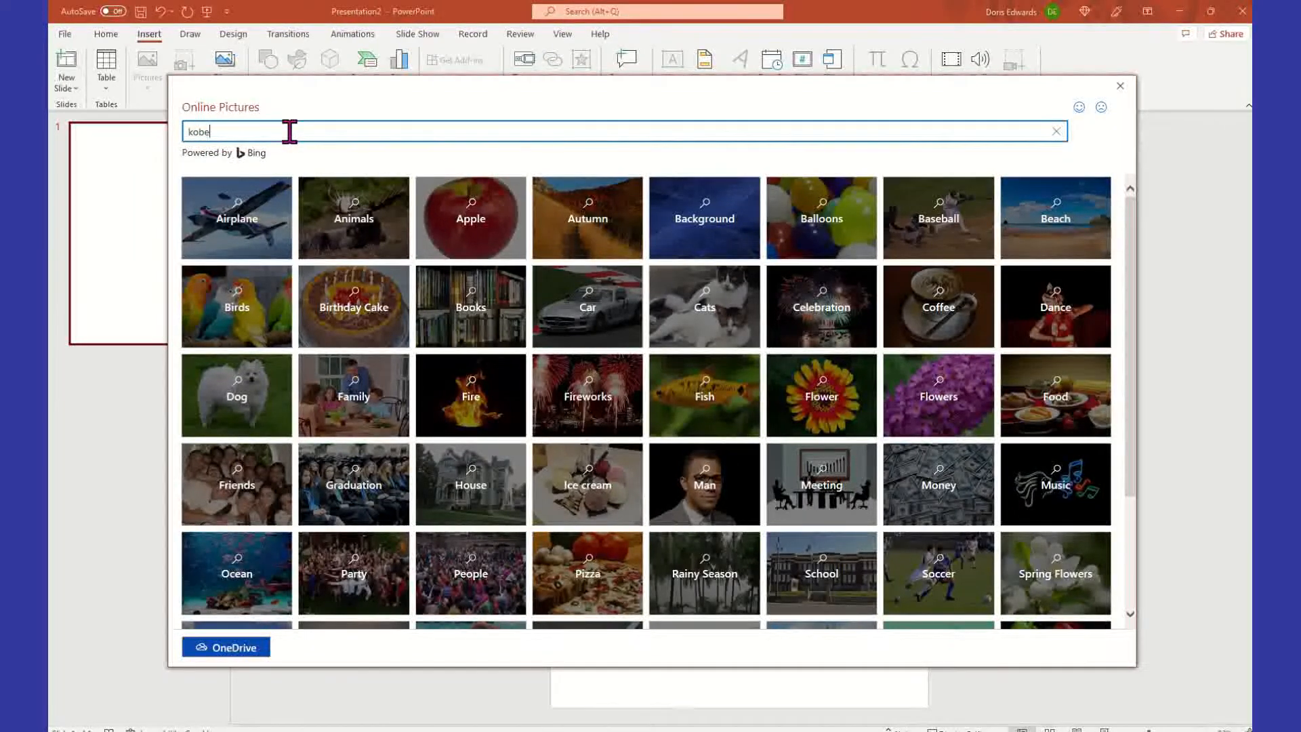
{"action": "key", "text": "Return"}
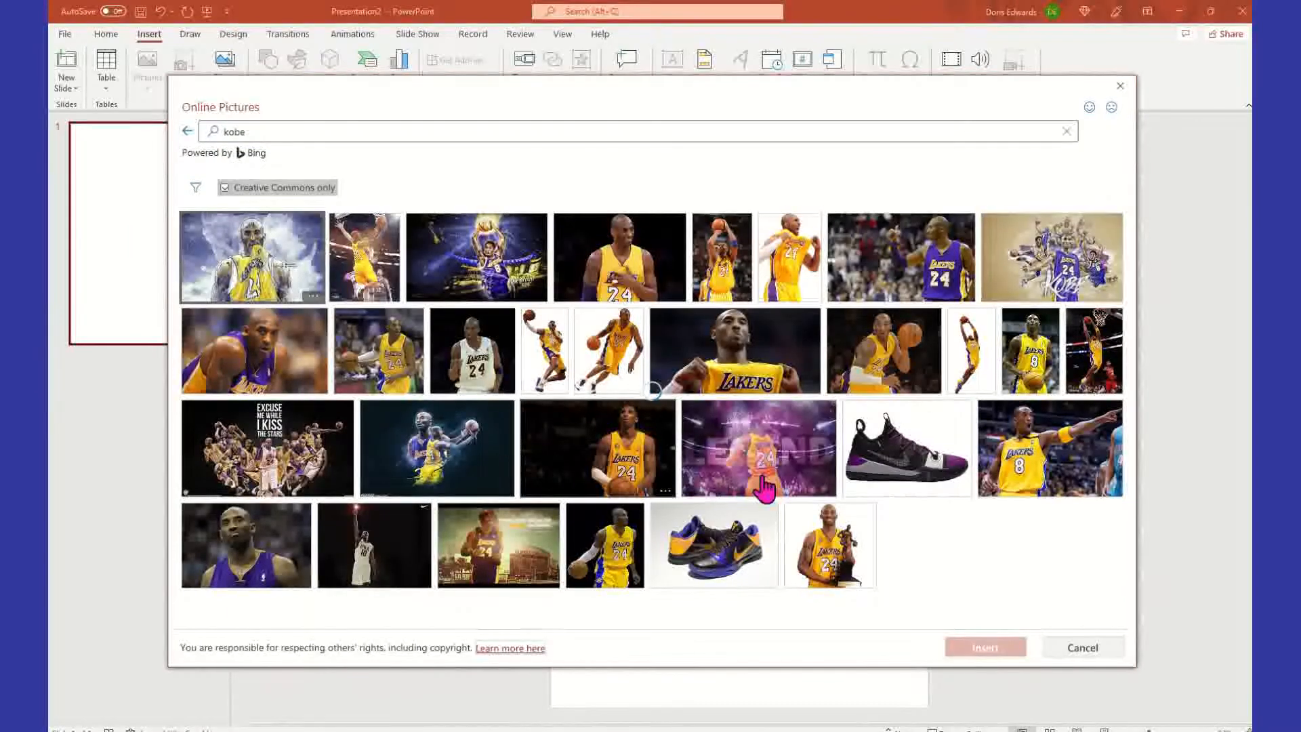
Insert three white-background player pictures from the results: the one-handed leap, the dribble and the two-handed dunk
{"action": "left_click", "coordinate": [551, 361]}
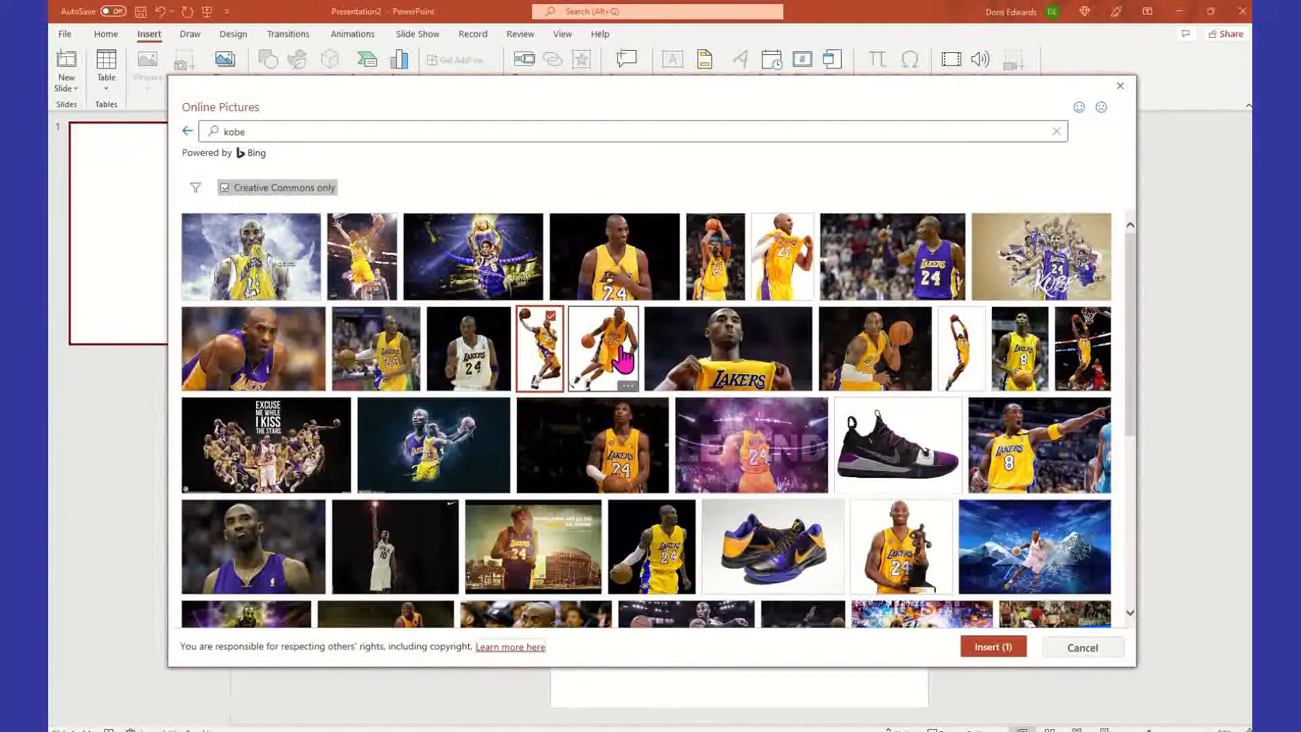
{"action": "left_click", "coordinate": [612, 359]}
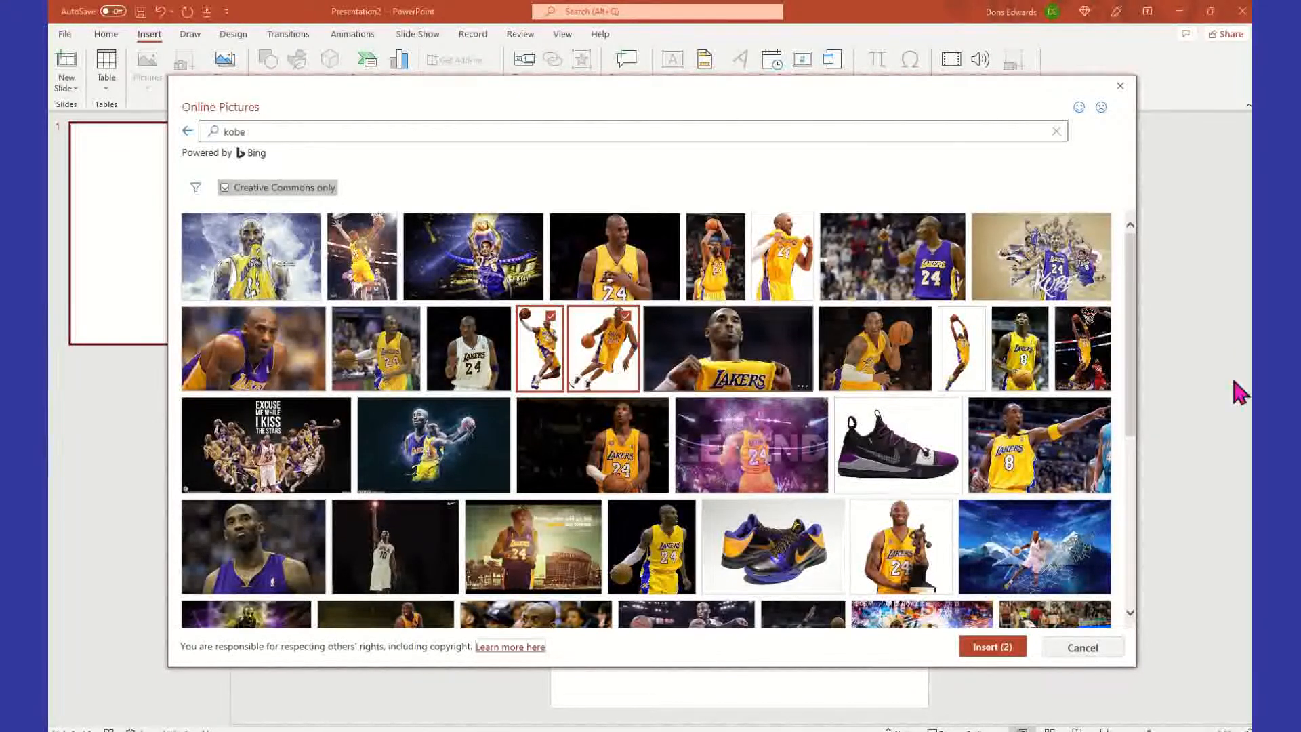
{"action": "left_click", "coordinate": [962, 370]}
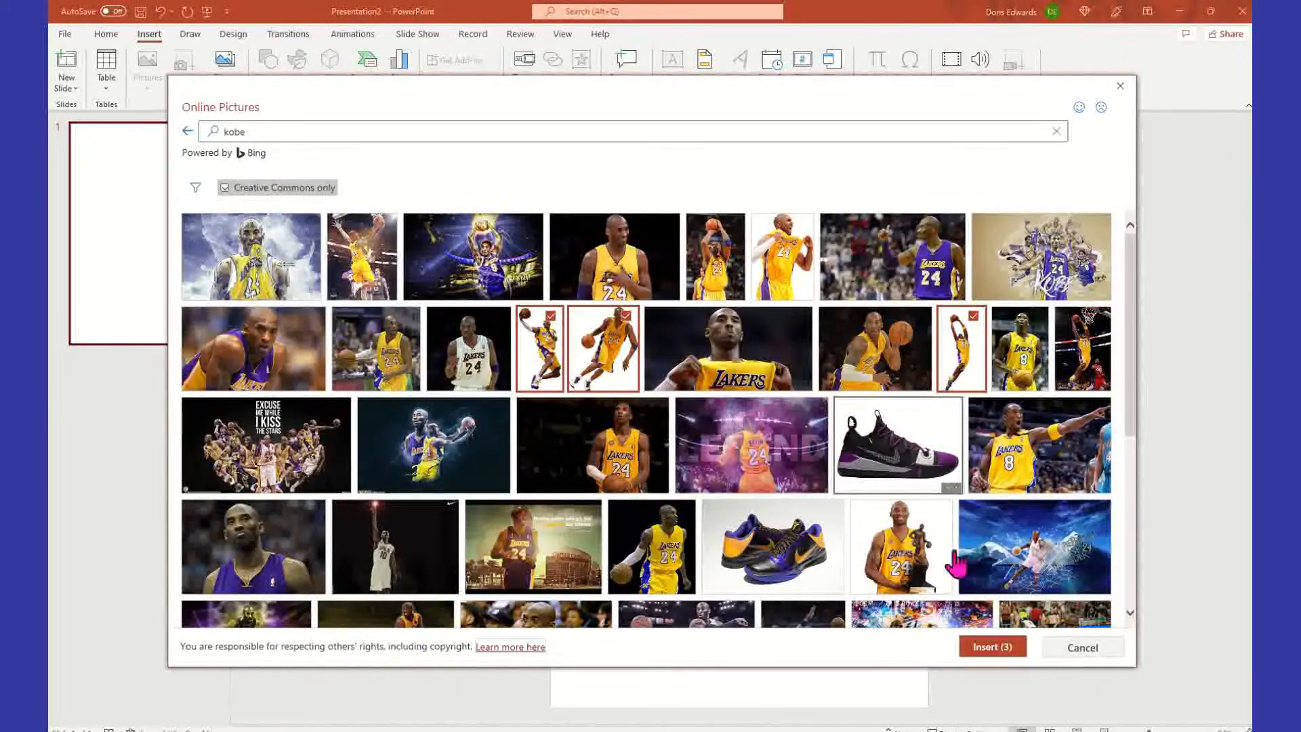
{"action": "left_click", "coordinate": [1006, 649]}
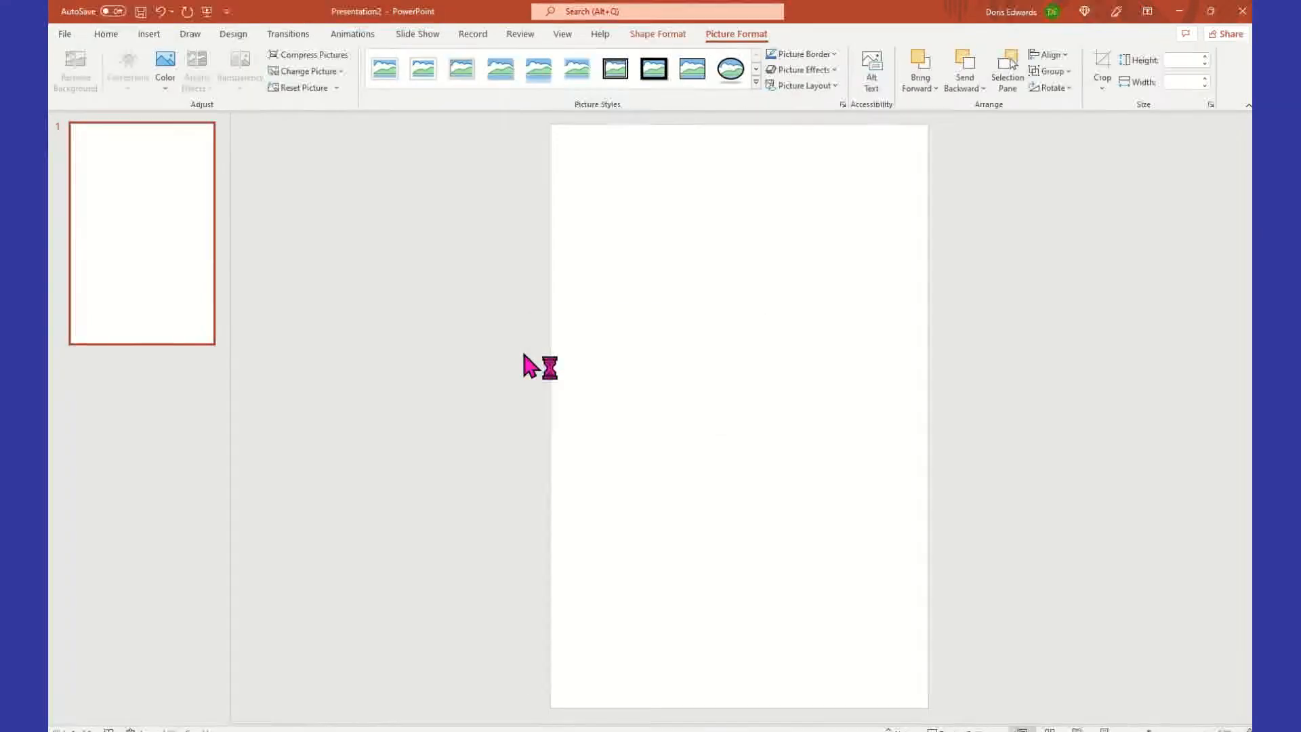
Move the inserted pictures off the slide, with the two-handed dunk to its left and the other two to its right
{"action": "left_click", "coordinate": [382, 169]}
{"action": "left_click_drag", "start_coordinate": [785, 385], "coordinate": [446, 405]}
{"action": "left_click_drag", "start_coordinate": [756, 407], "coordinate": [1064, 370]}
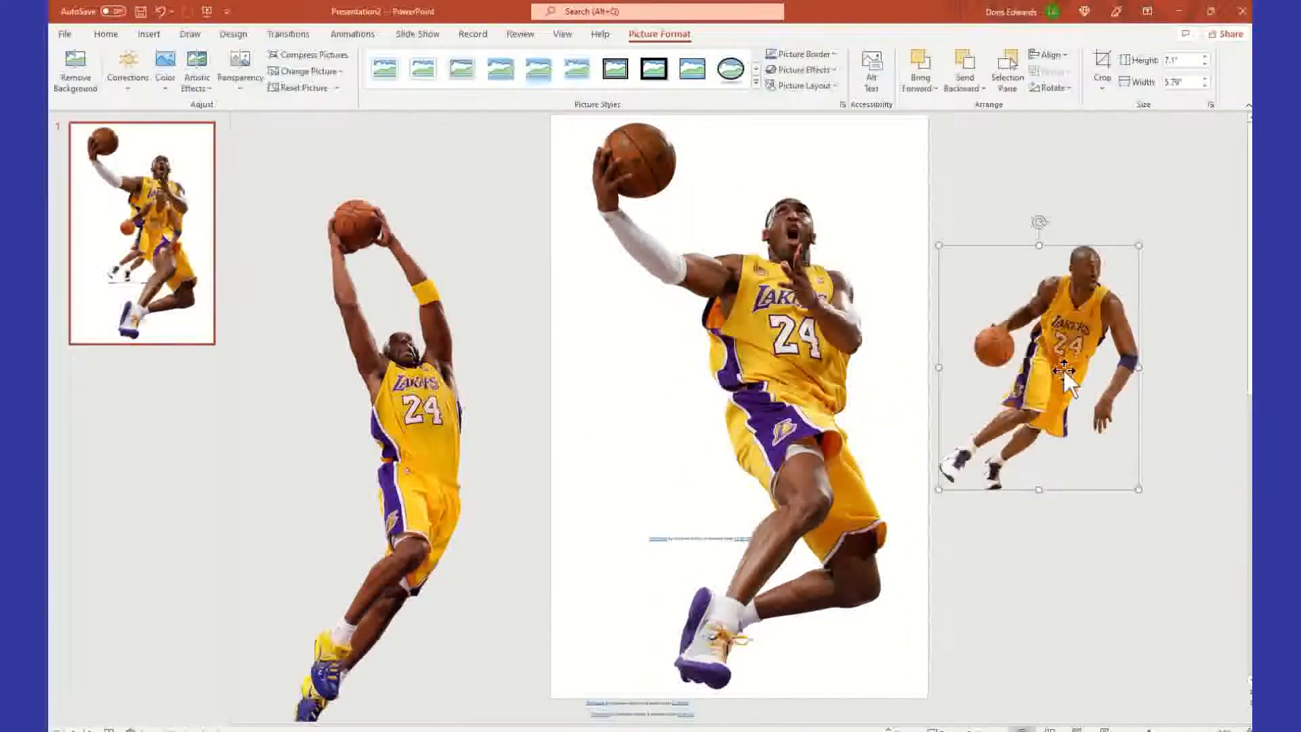
{"action": "left_click", "coordinate": [1050, 543]}
{"action": "left_click_drag", "start_coordinate": [764, 579], "coordinate": [1113, 540]}
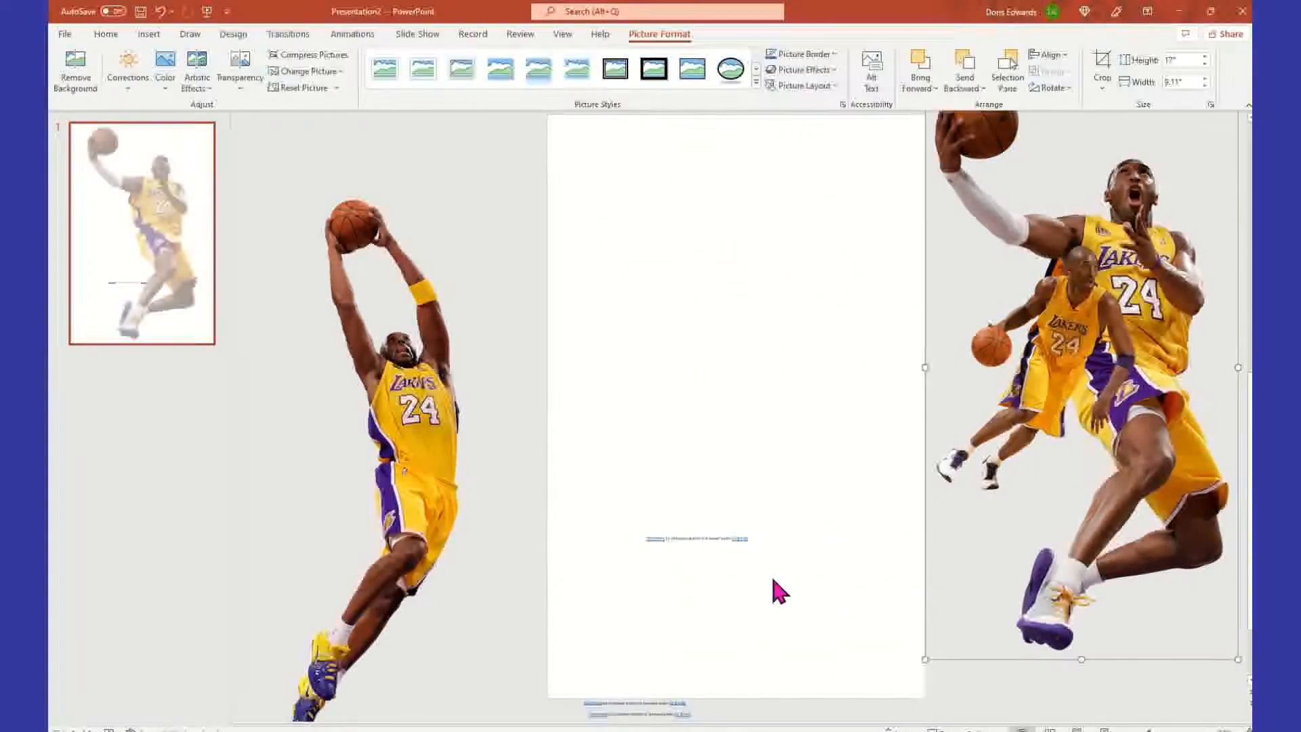
Delete the three picture attribution text boxes on and below the slide
{"action": "left_click", "coordinate": [711, 537]}
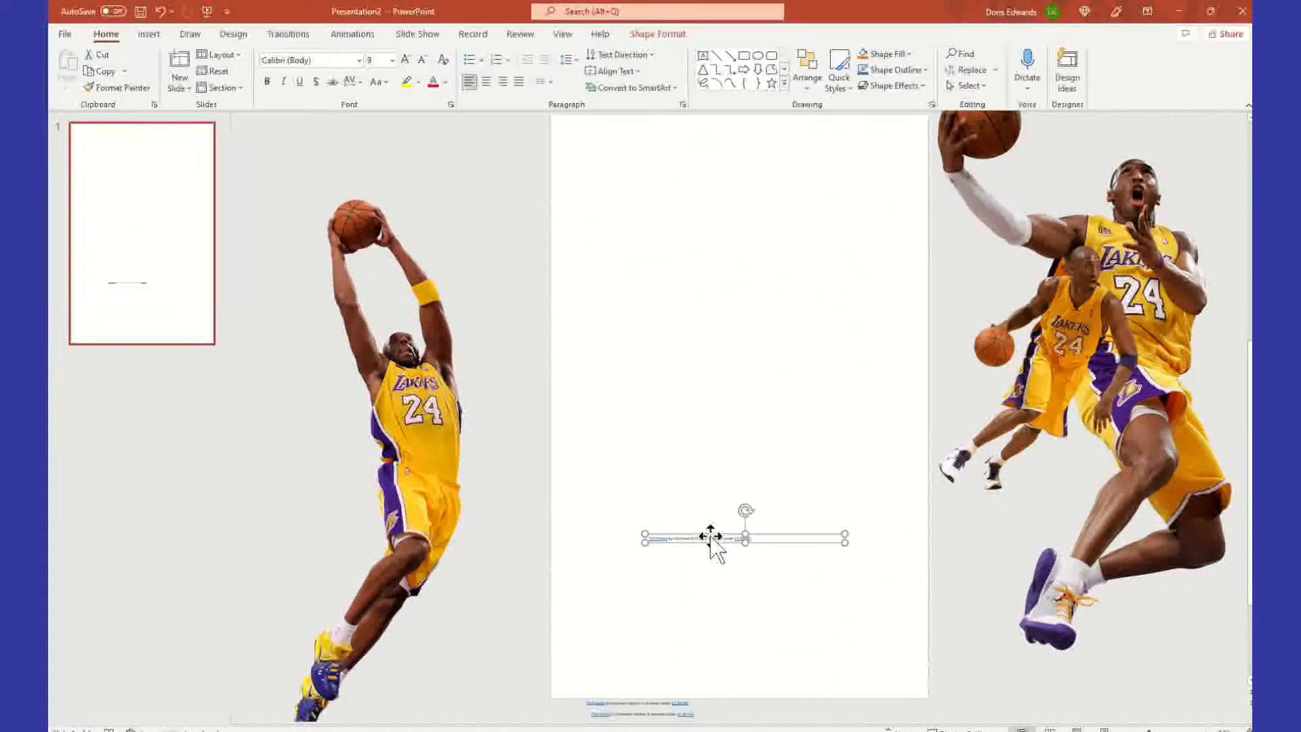
{"action": "key", "text": "Delete"}
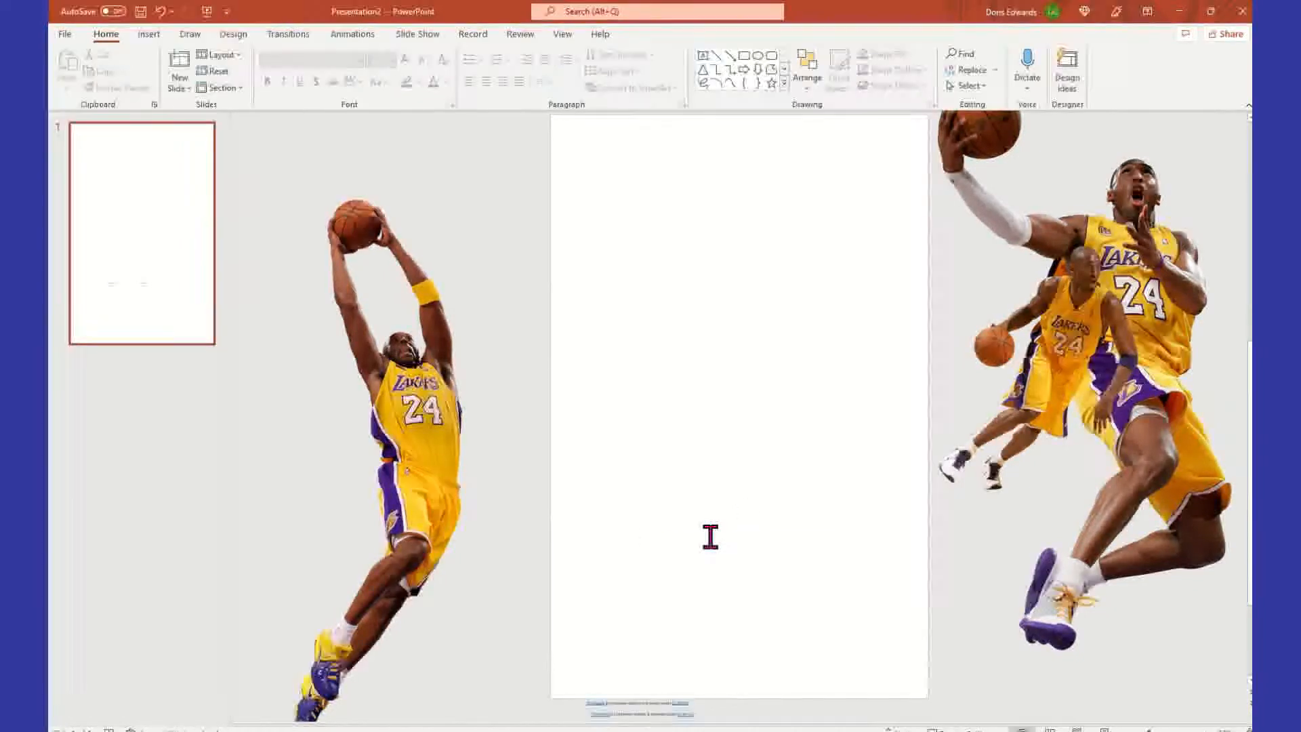
{"action": "left_click", "coordinate": [614, 701]}
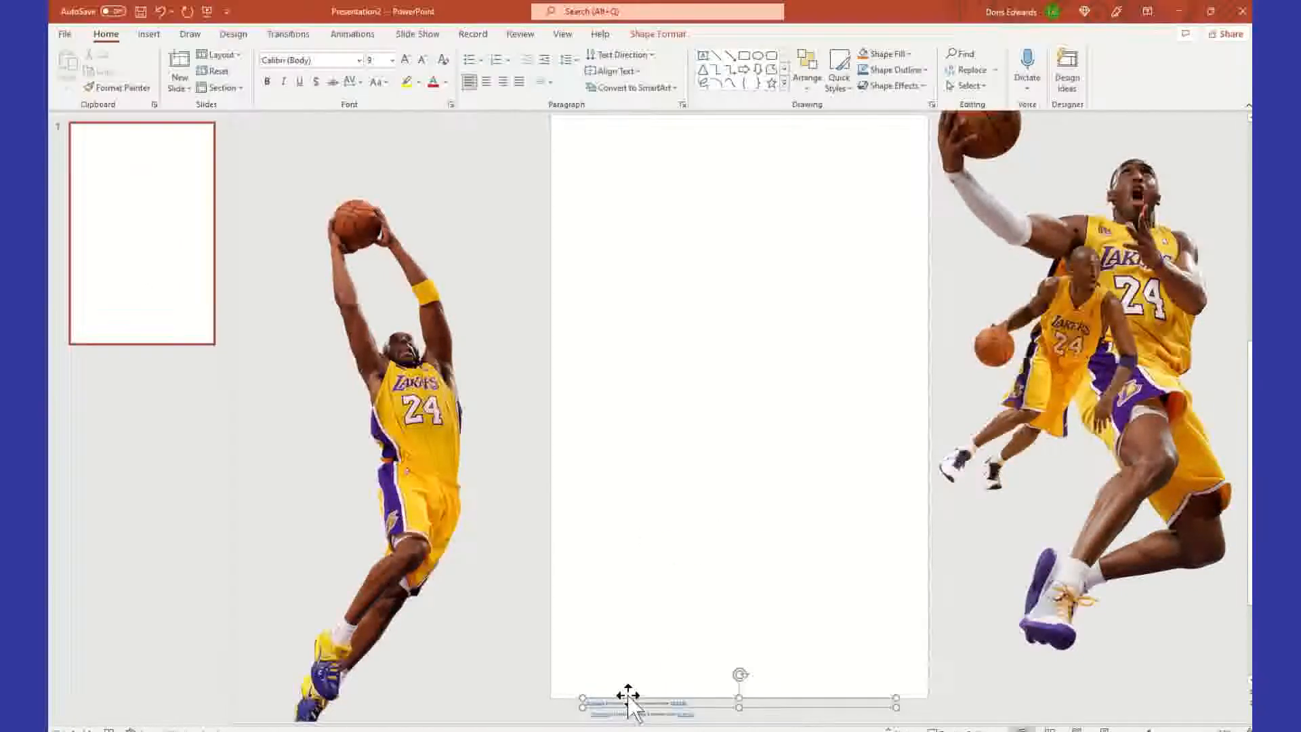
{"action": "left_click", "coordinate": [689, 707]}
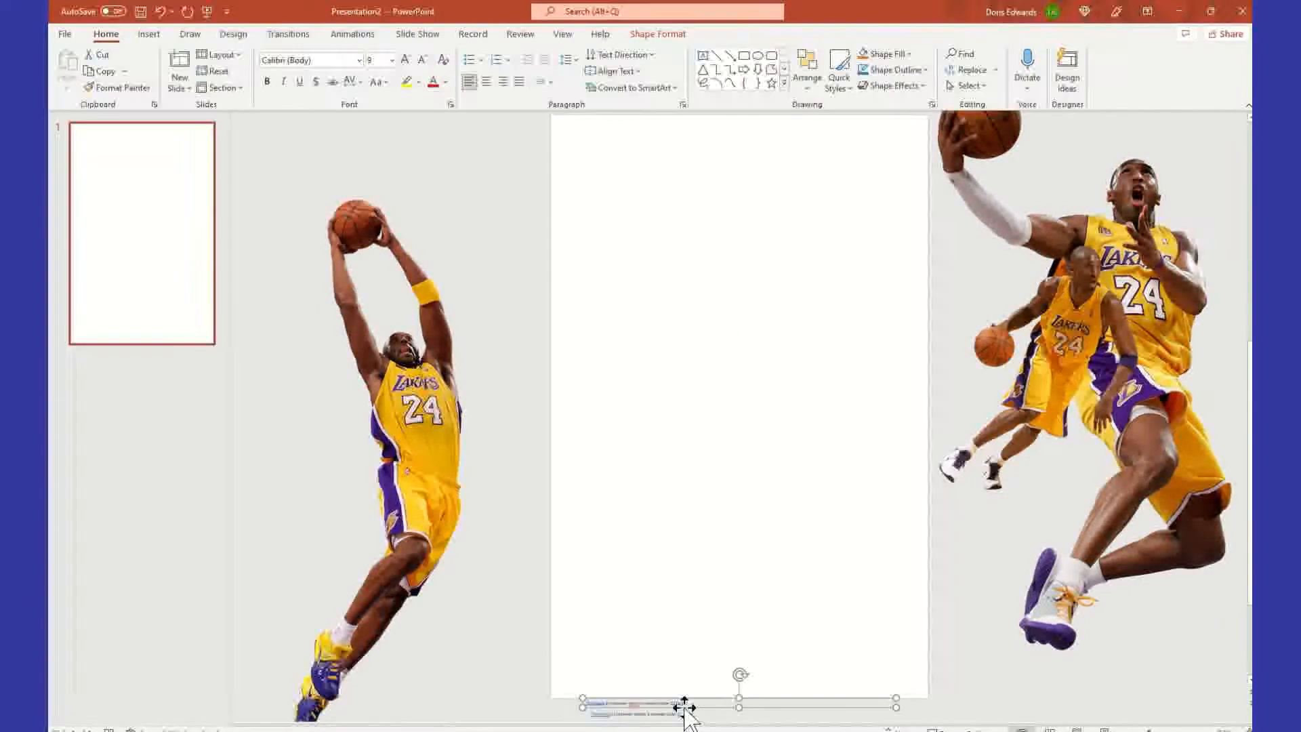
{"action": "key", "text": "Delete"}
{"action": "key", "text": "ctrl+z"}
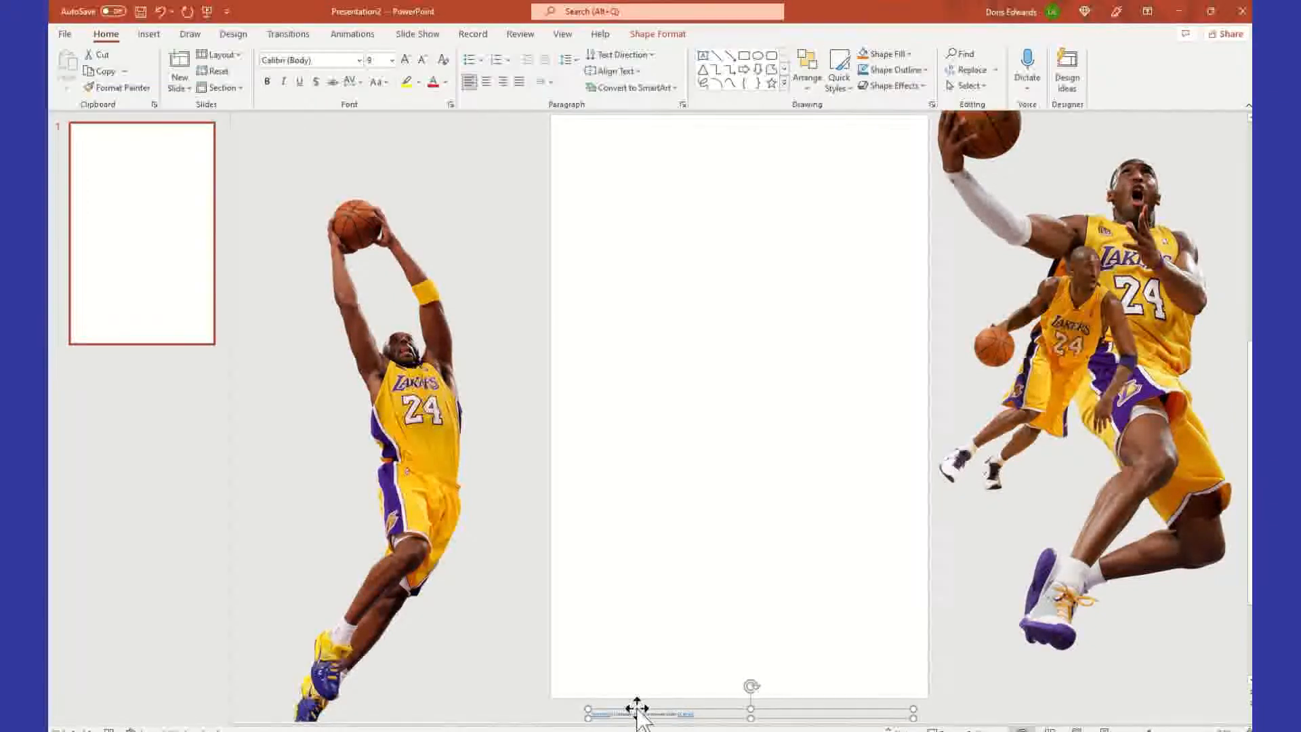
{"action": "key", "text": "Delete"}
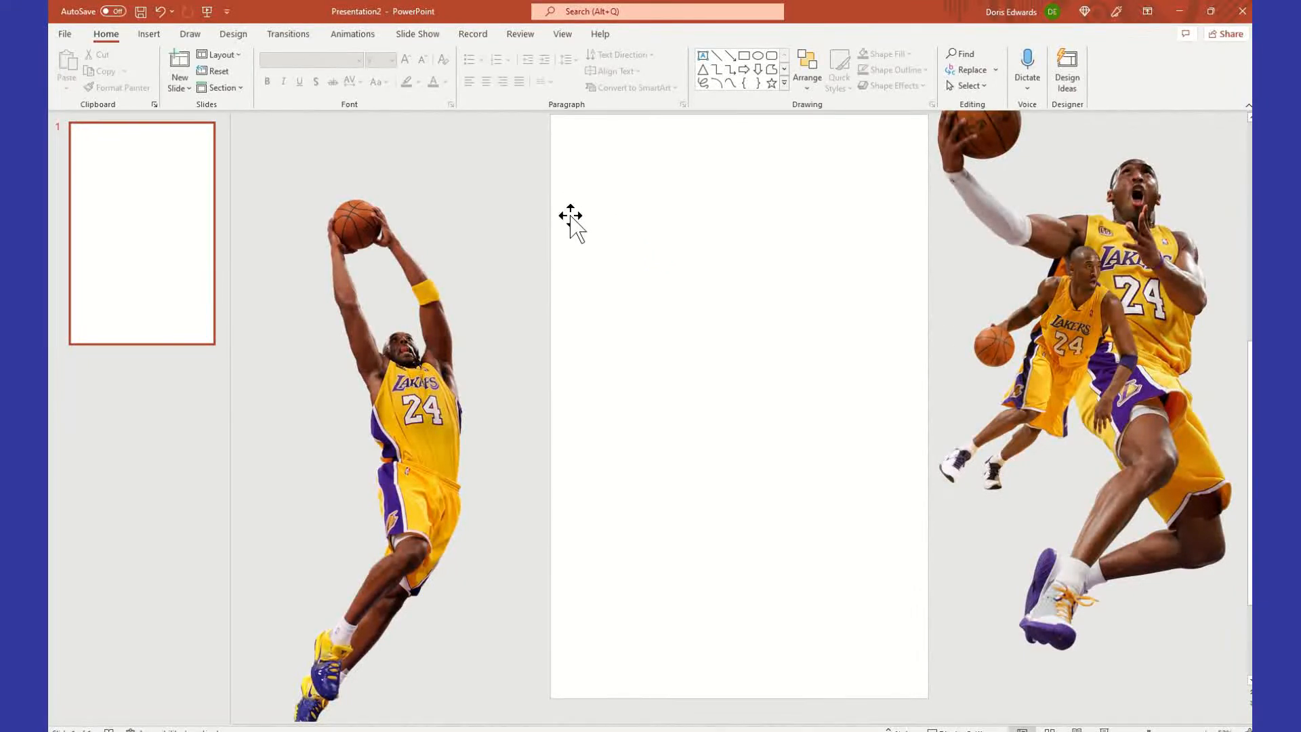
Move the dribbling player to the left of the slide and place the two-handed dunk picture below it
{"action": "left_click_drag", "start_coordinate": [1062, 313], "coordinate": [448, 204]}
{"action": "left_click_drag", "start_coordinate": [408, 423], "coordinate": [415, 634]}
{"action": "left_click_drag", "start_coordinate": [482, 355], "coordinate": [463, 336]}
{"action": "left_click_drag", "start_coordinate": [442, 500], "coordinate": [403, 500]}
{"action": "scroll", "coordinate": [669, 425], "scroll_direction": "up", "scroll_amount": 4}
{"action": "scroll", "coordinate": [671, 428], "scroll_direction": "up", "scroll_amount": 2}
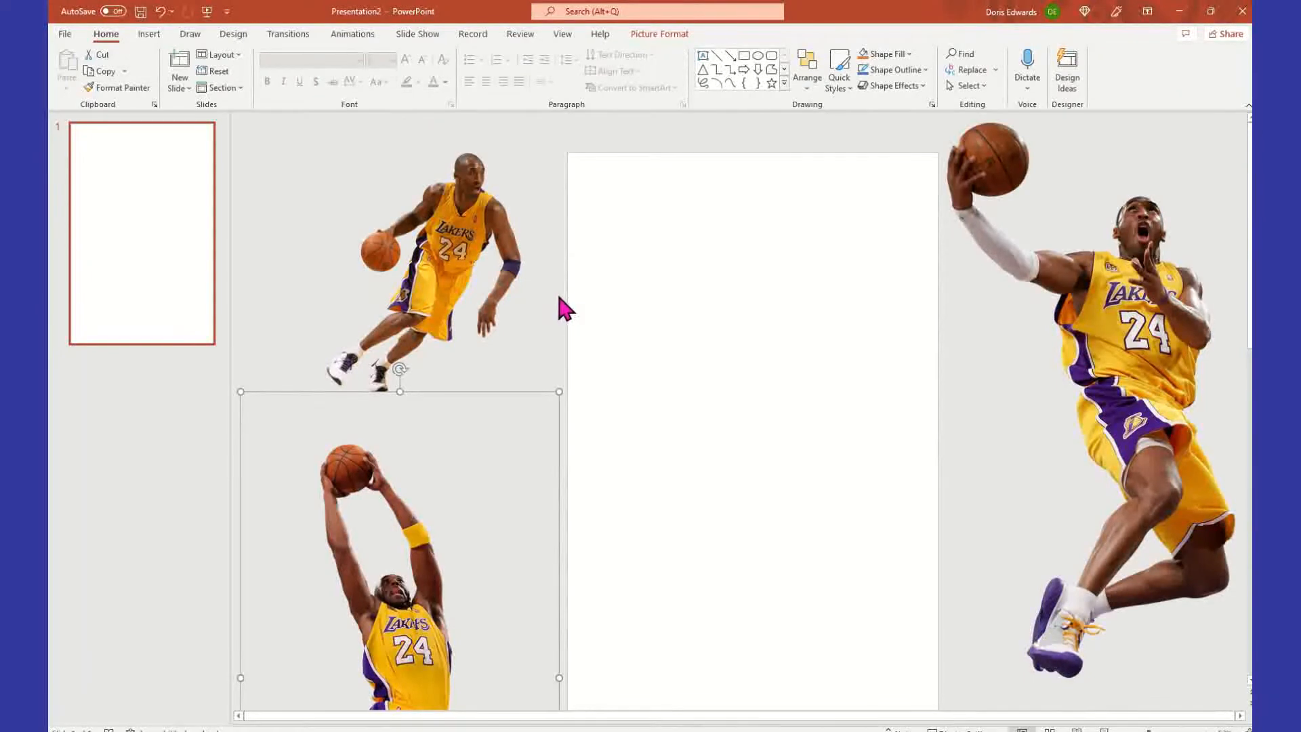
Draw a rectangle 11 in wide and 17 in high that covers the whole slide
{"action": "left_click", "coordinate": [145, 36]}
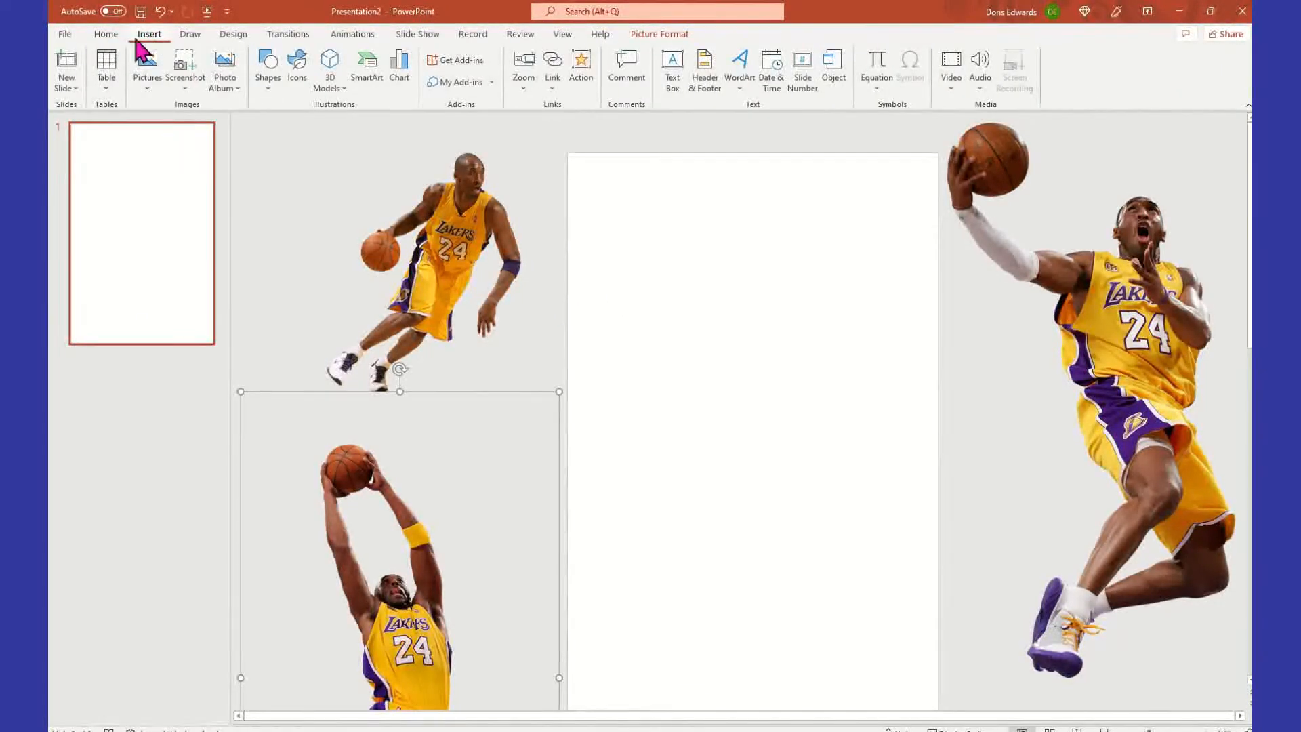
{"action": "left_click", "coordinate": [269, 79]}
{"action": "left_click", "coordinate": [303, 124]}
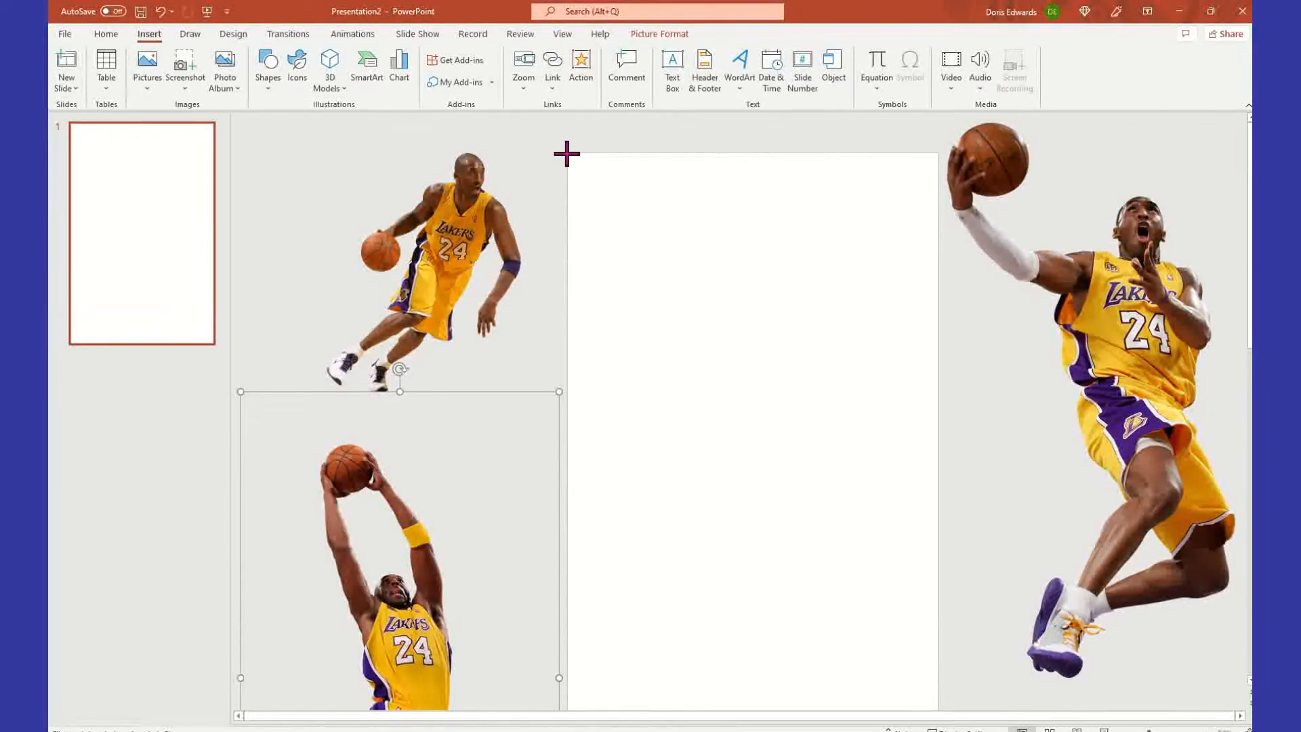
{"action": "left_click_drag", "start_coordinate": [568, 152], "coordinate": [935, 698]}
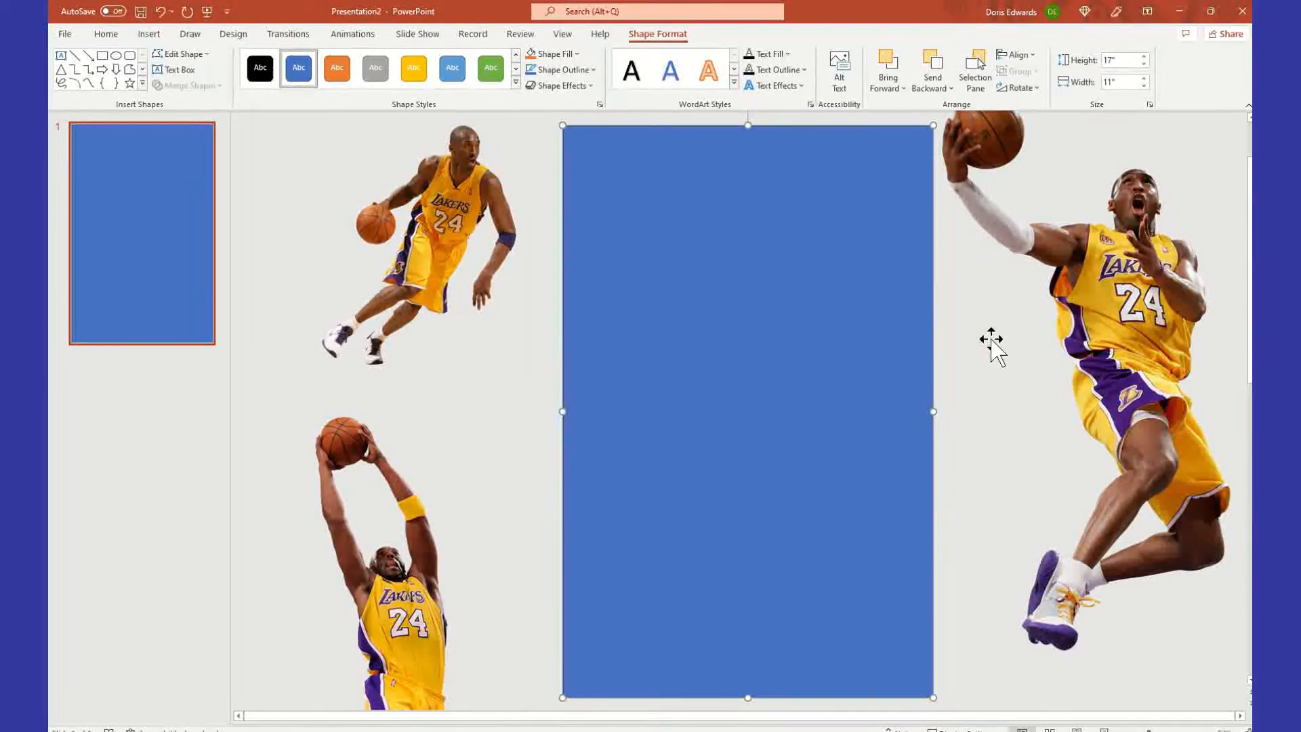
Remove the outline from the background rectangle by setting its line to No line
{"action": "left_click", "coordinate": [959, 349]}
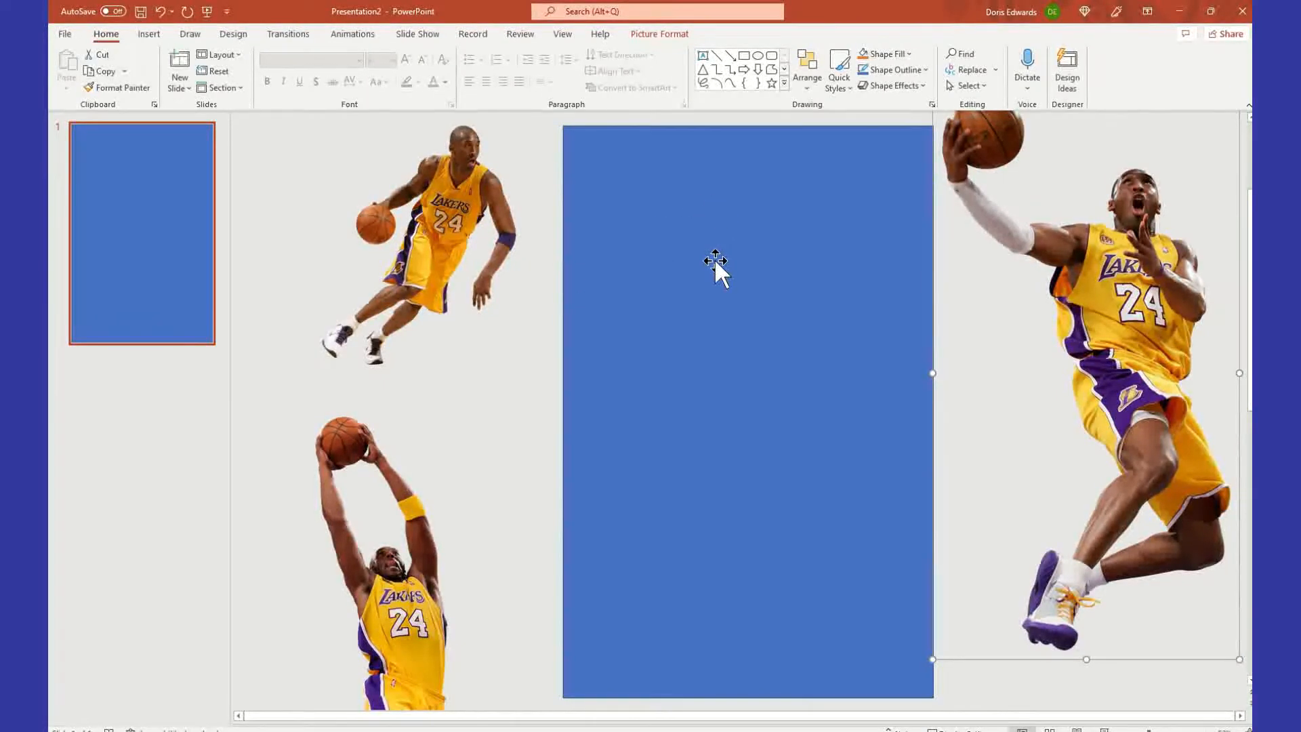
{"action": "left_click", "coordinate": [701, 187]}
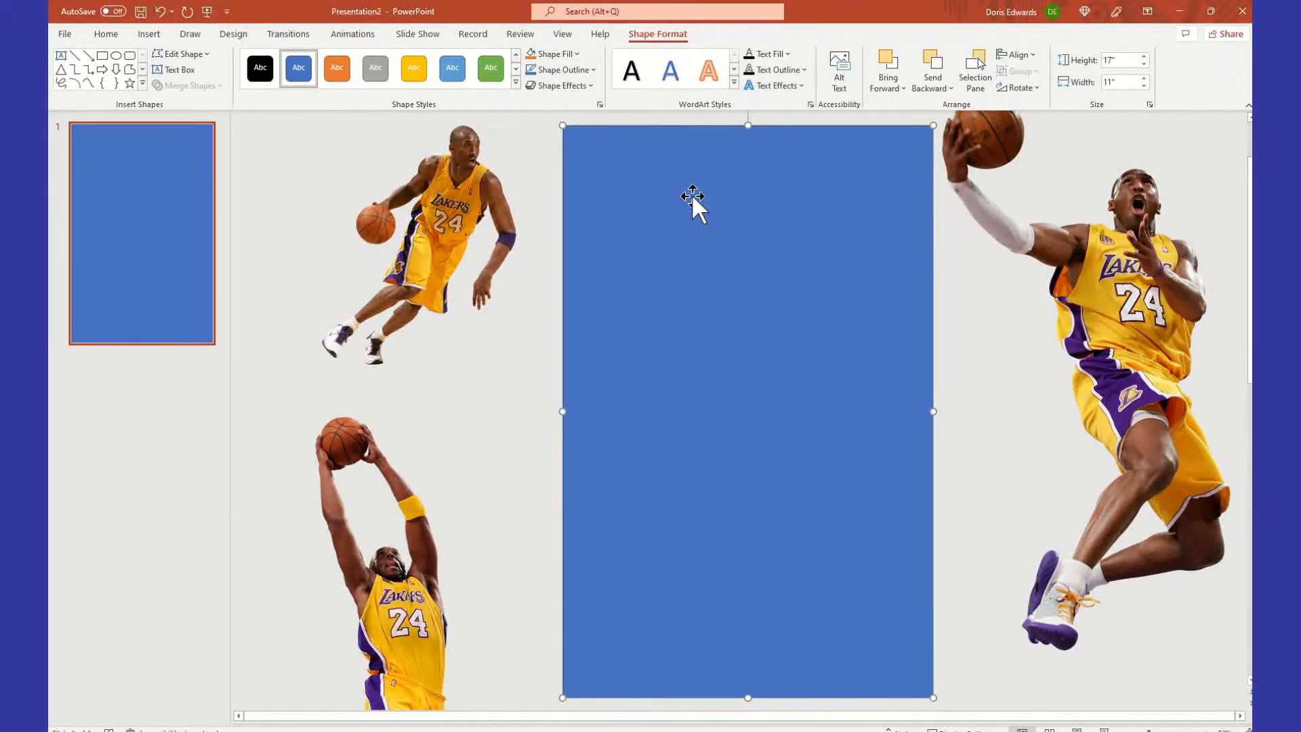
{"action": "right_click", "coordinate": [691, 195]}
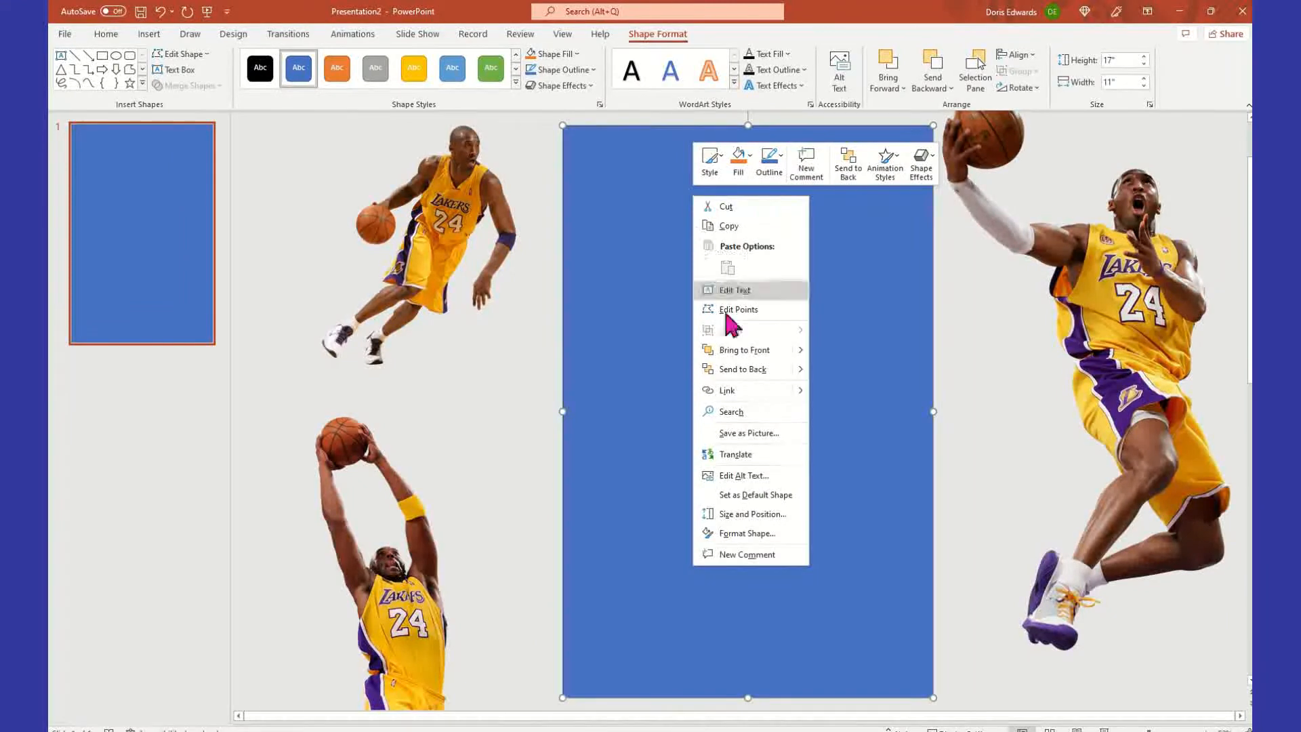
{"action": "left_click", "coordinate": [751, 539]}
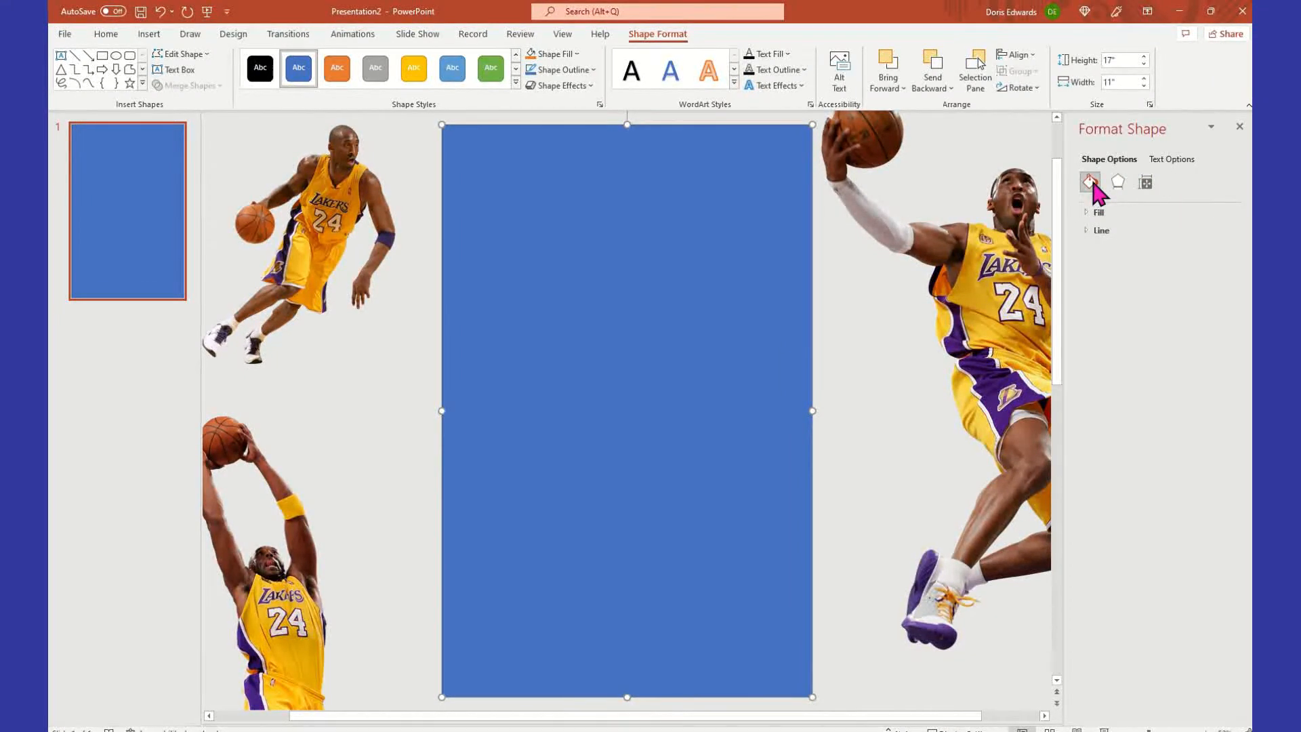
{"action": "left_click", "coordinate": [1099, 212]}
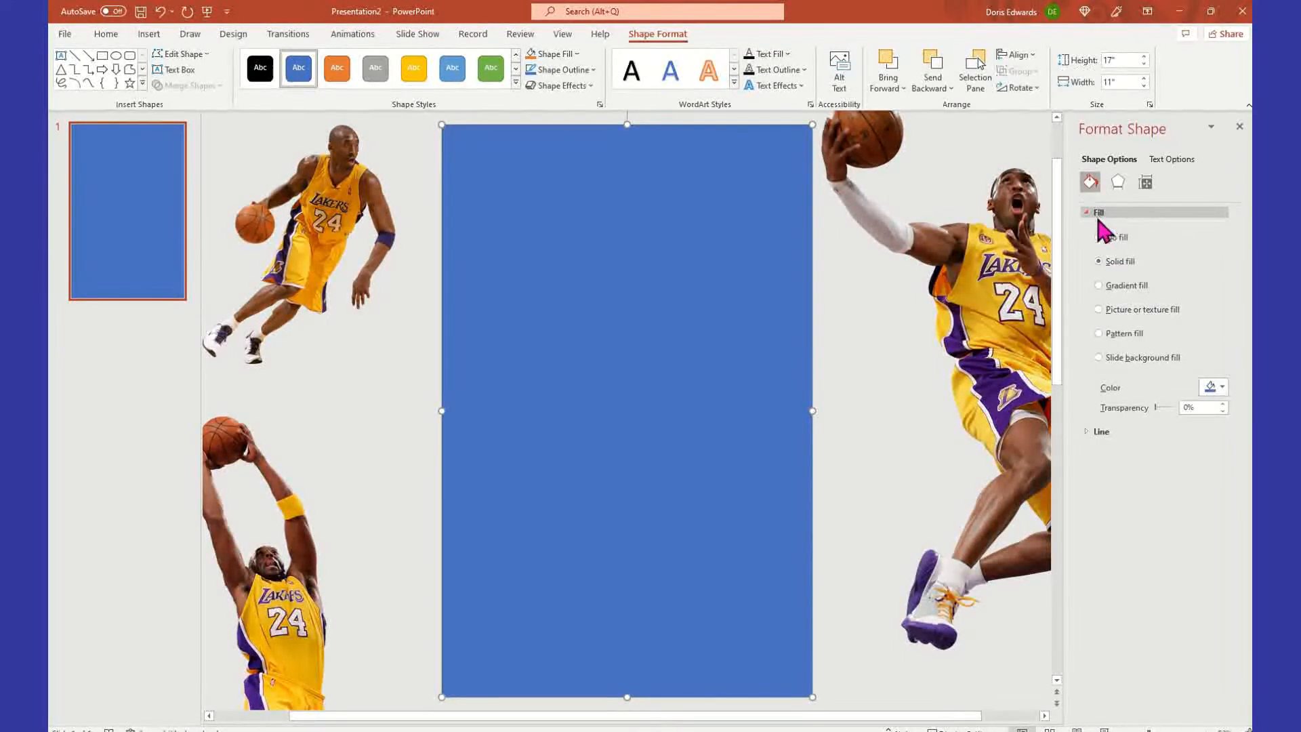
{"action": "left_click", "coordinate": [1102, 433]}
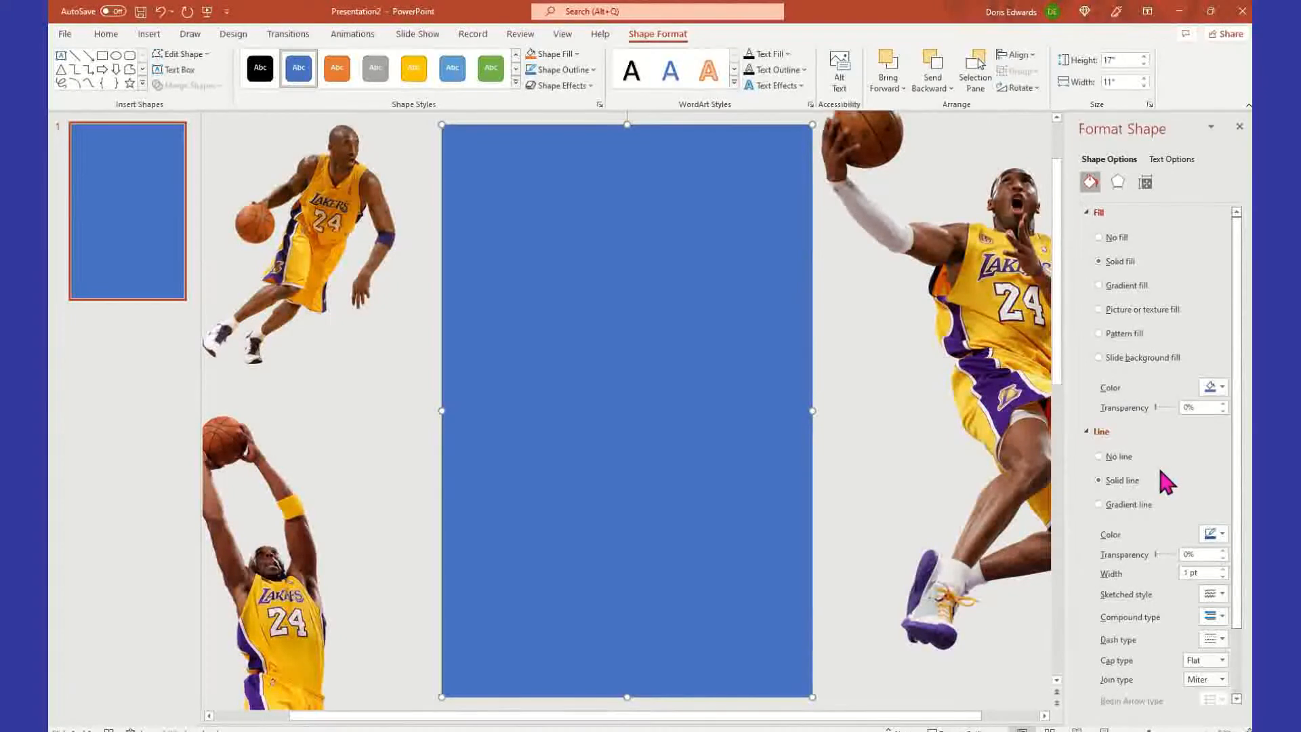
{"action": "left_click", "coordinate": [1123, 459]}
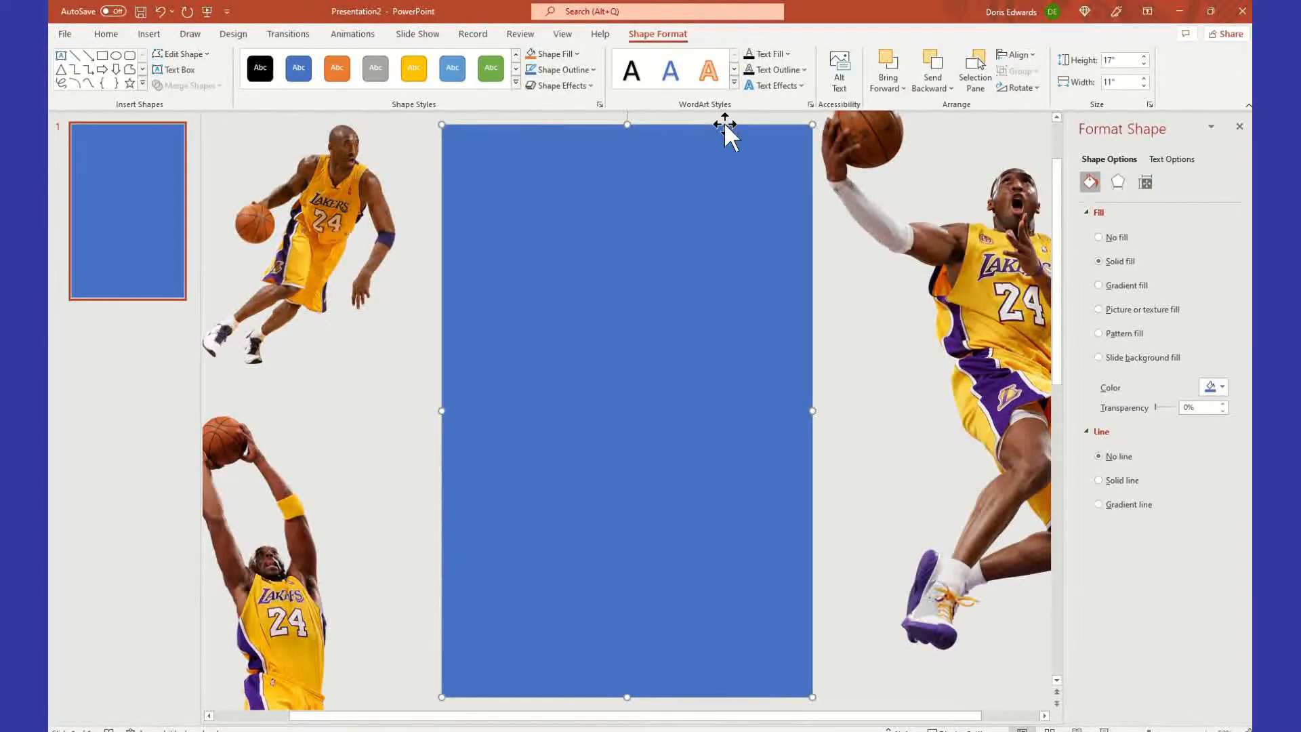
Give the rectangle a gradient fill, remove the 100% stop, and move the first middle stop to 44%
{"action": "left_click", "coordinate": [1117, 286]}
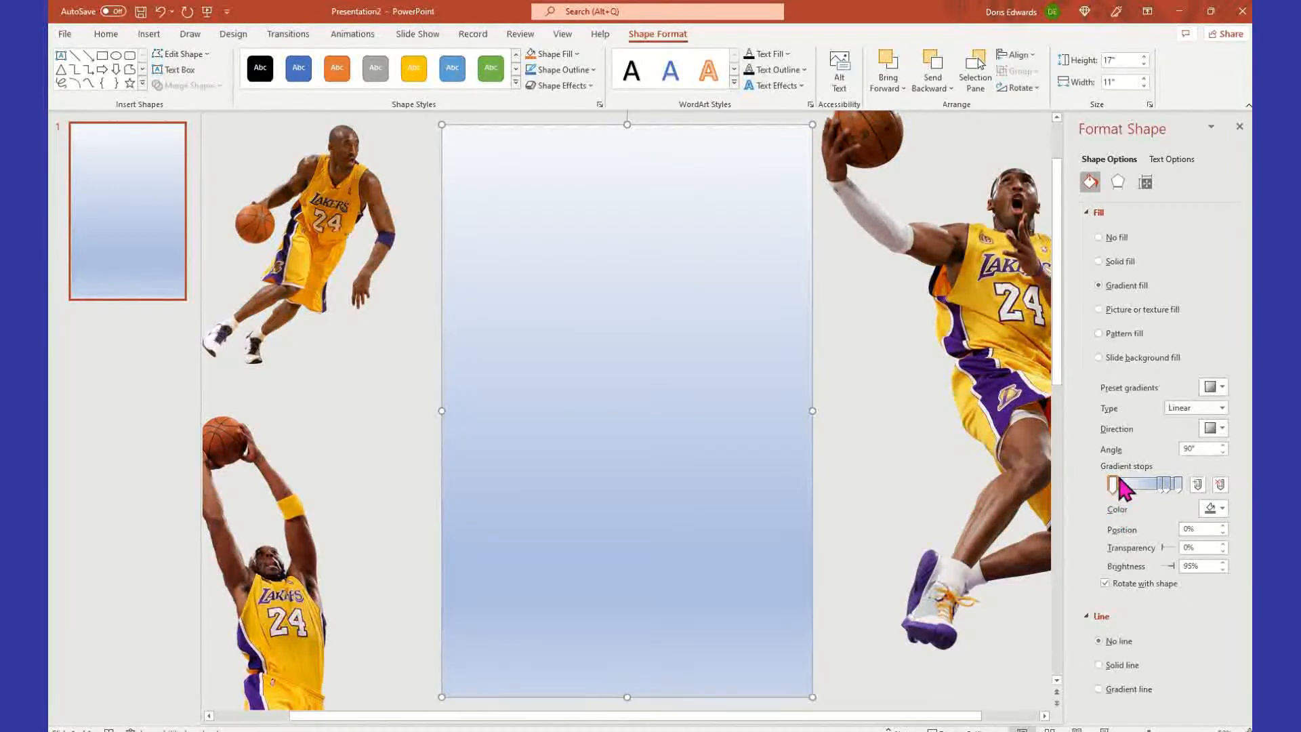
{"action": "left_click", "coordinate": [1178, 485]}
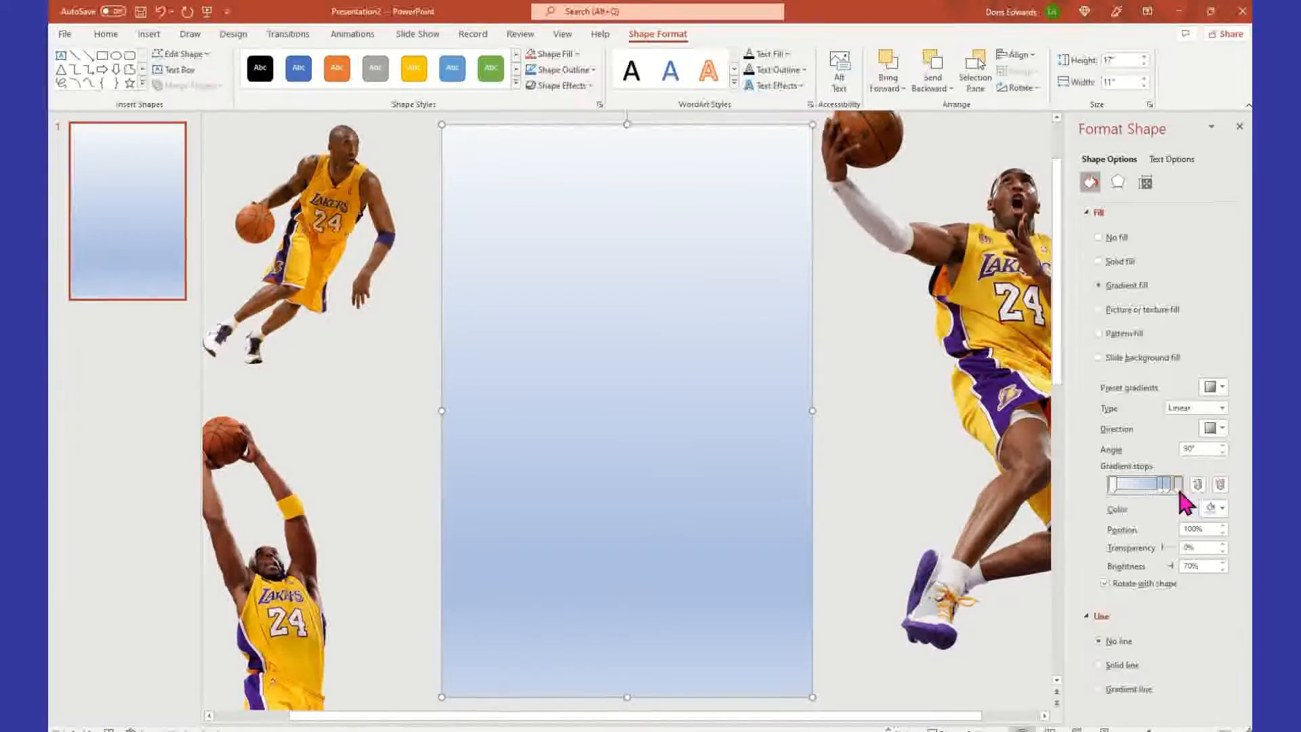
{"action": "left_click", "coordinate": [1220, 485]}
{"action": "left_click_drag", "start_coordinate": [1158, 485], "coordinate": [1140, 480]}
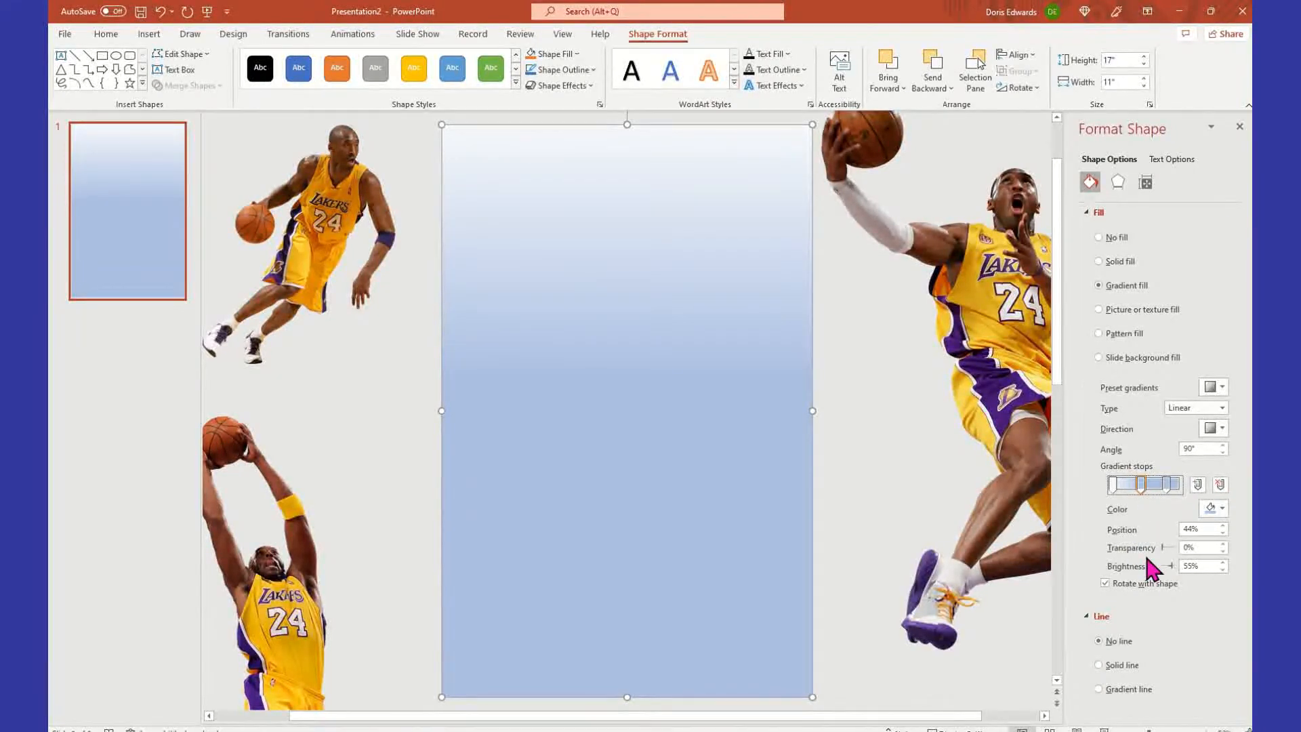
Change the rectangle's gradient type to Radial with the direction radiating from the center
{"action": "left_click", "coordinate": [1221, 428]}
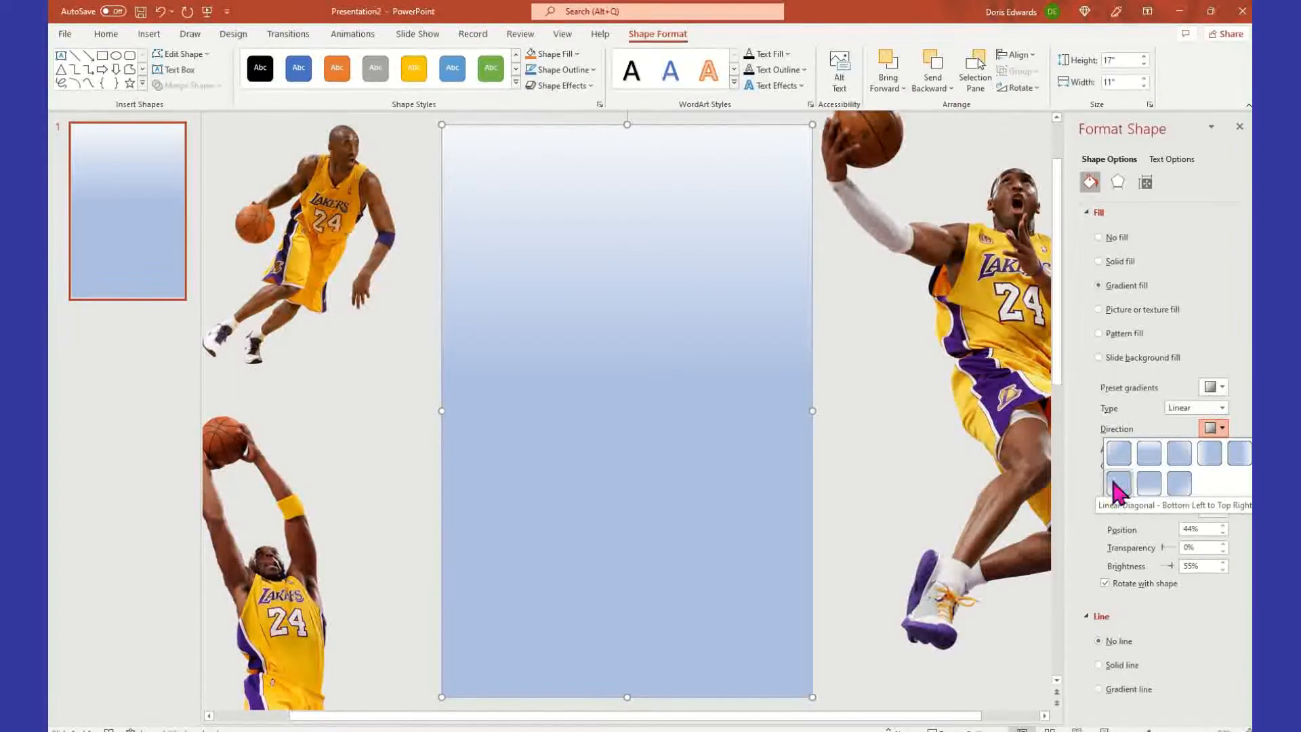
{"action": "left_click", "coordinate": [1222, 407]}
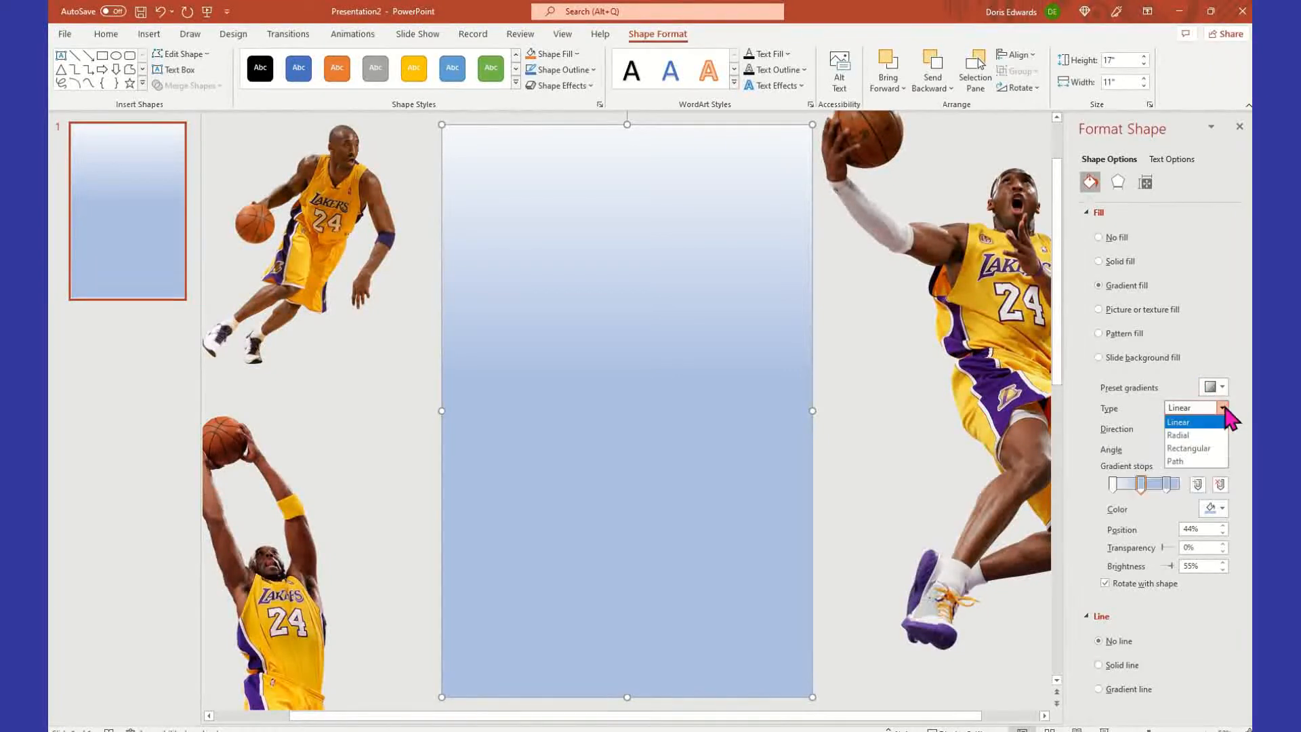
{"action": "left_click", "coordinate": [1187, 435]}
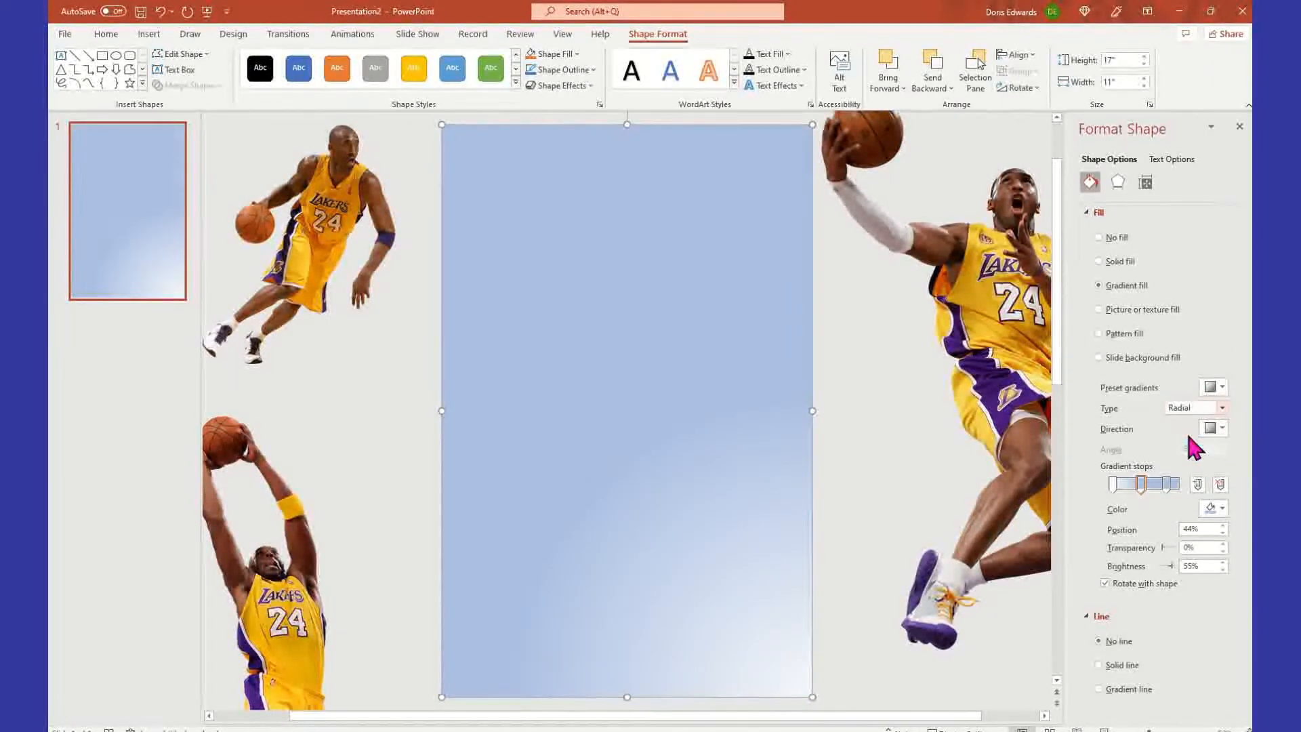
{"action": "left_click", "coordinate": [1221, 429]}
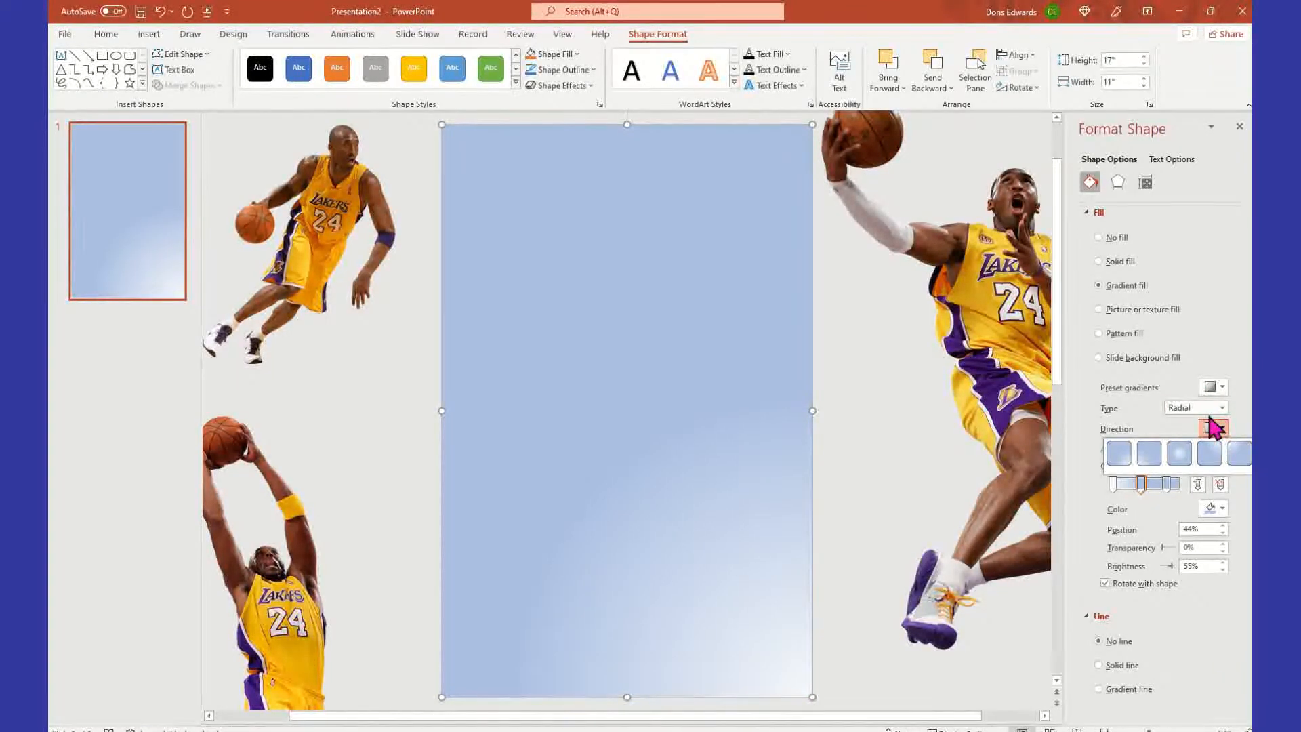
{"action": "left_click", "coordinate": [1223, 407]}
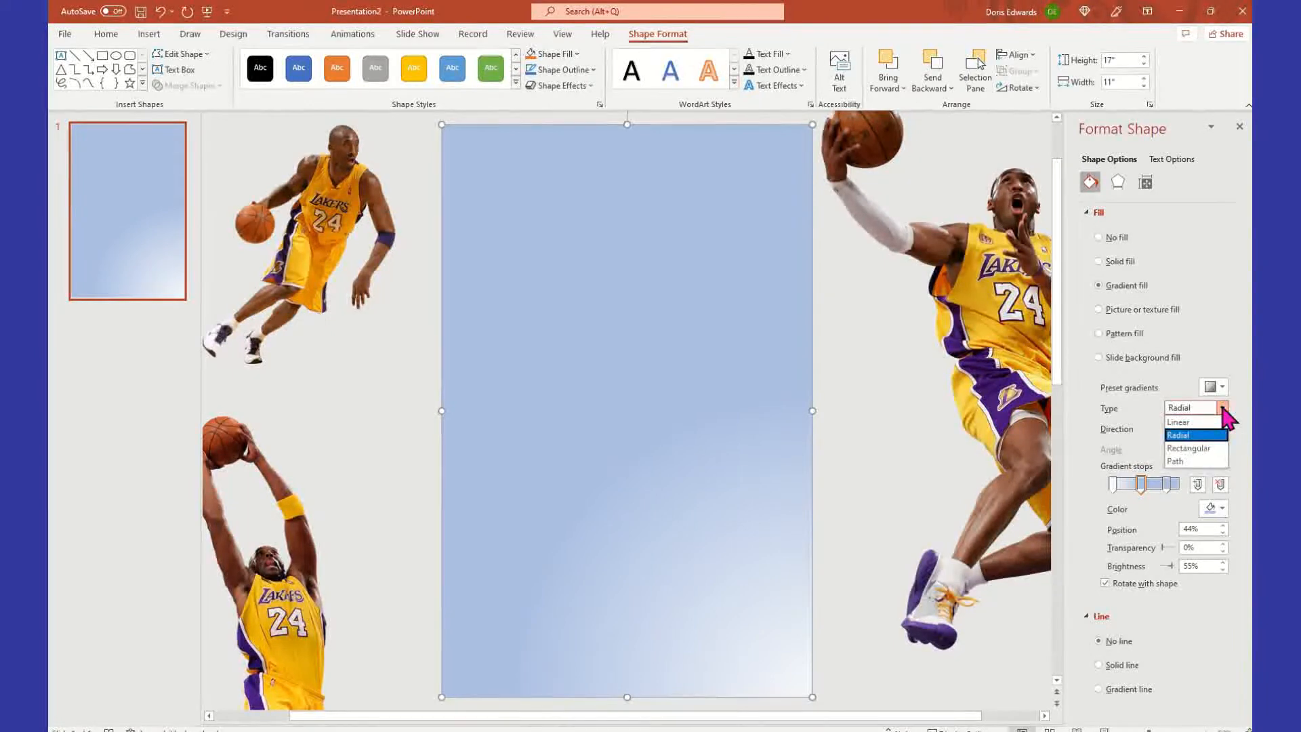
{"action": "left_click", "coordinate": [1188, 436]}
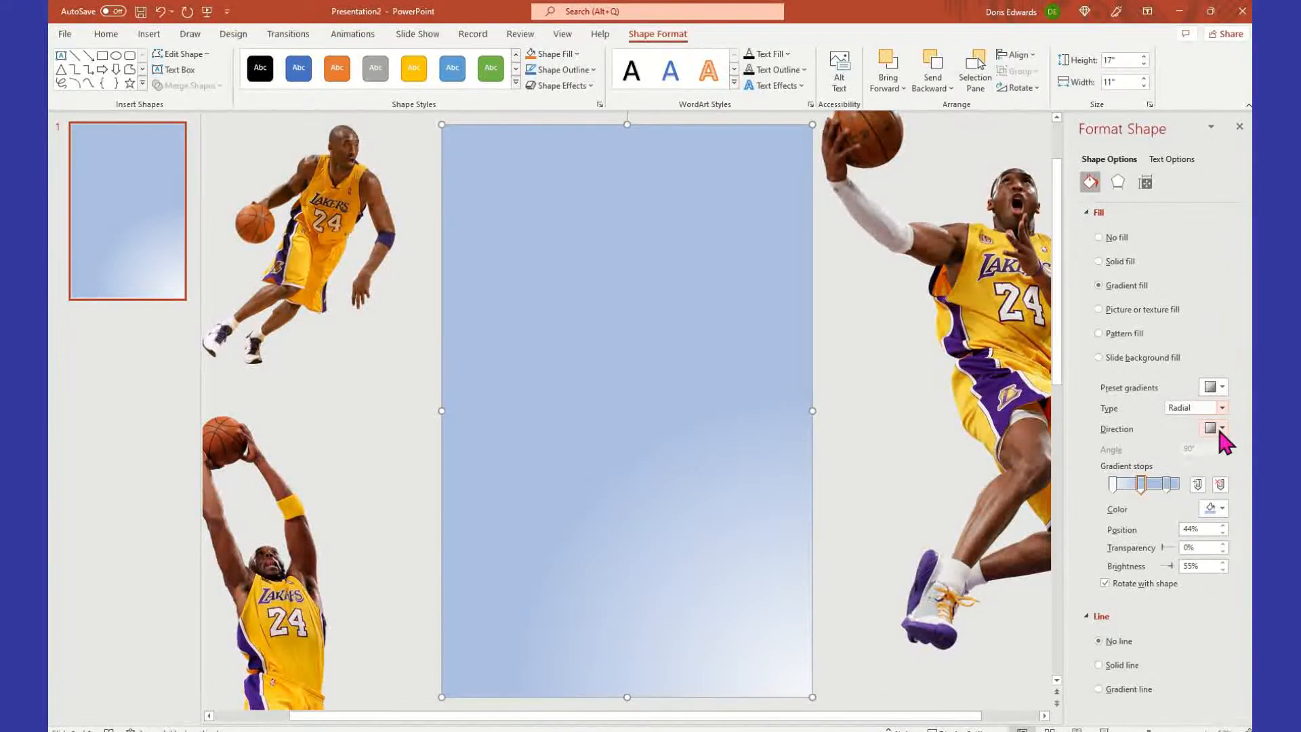
{"action": "left_click", "coordinate": [1217, 427]}
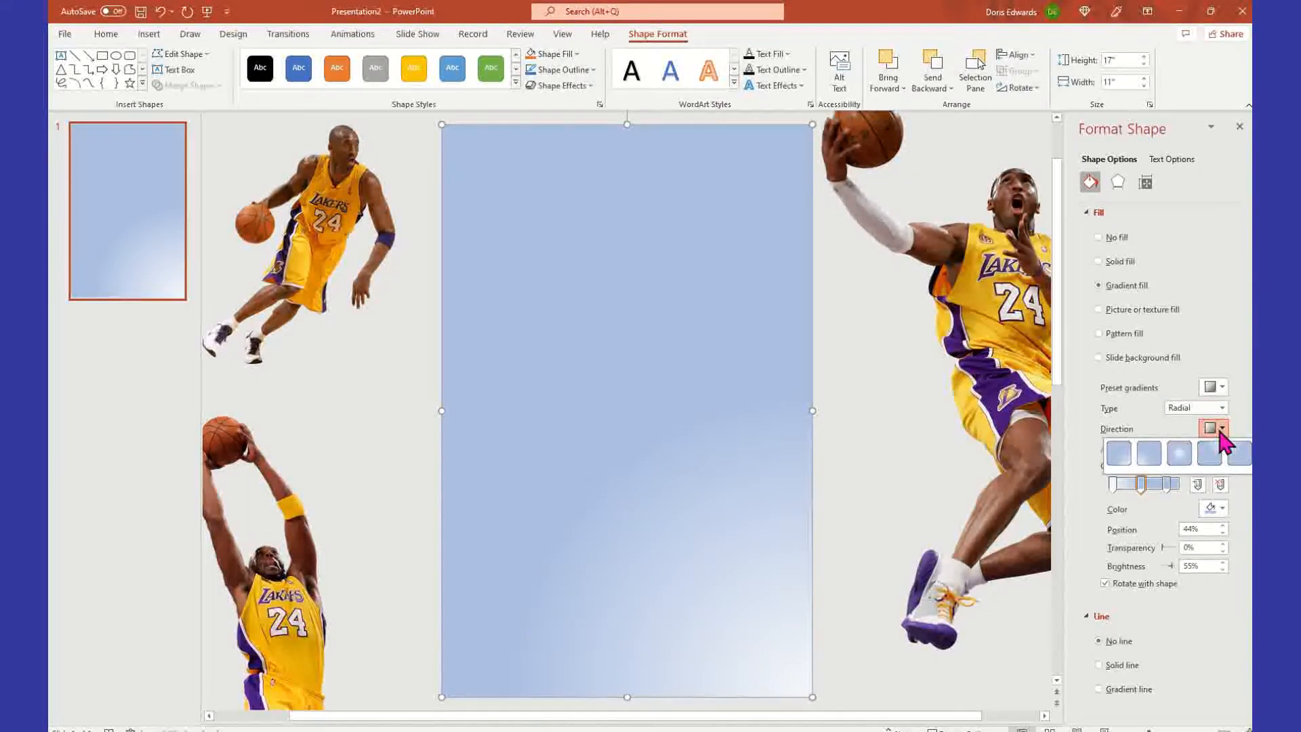
{"action": "left_click", "coordinate": [1178, 455]}
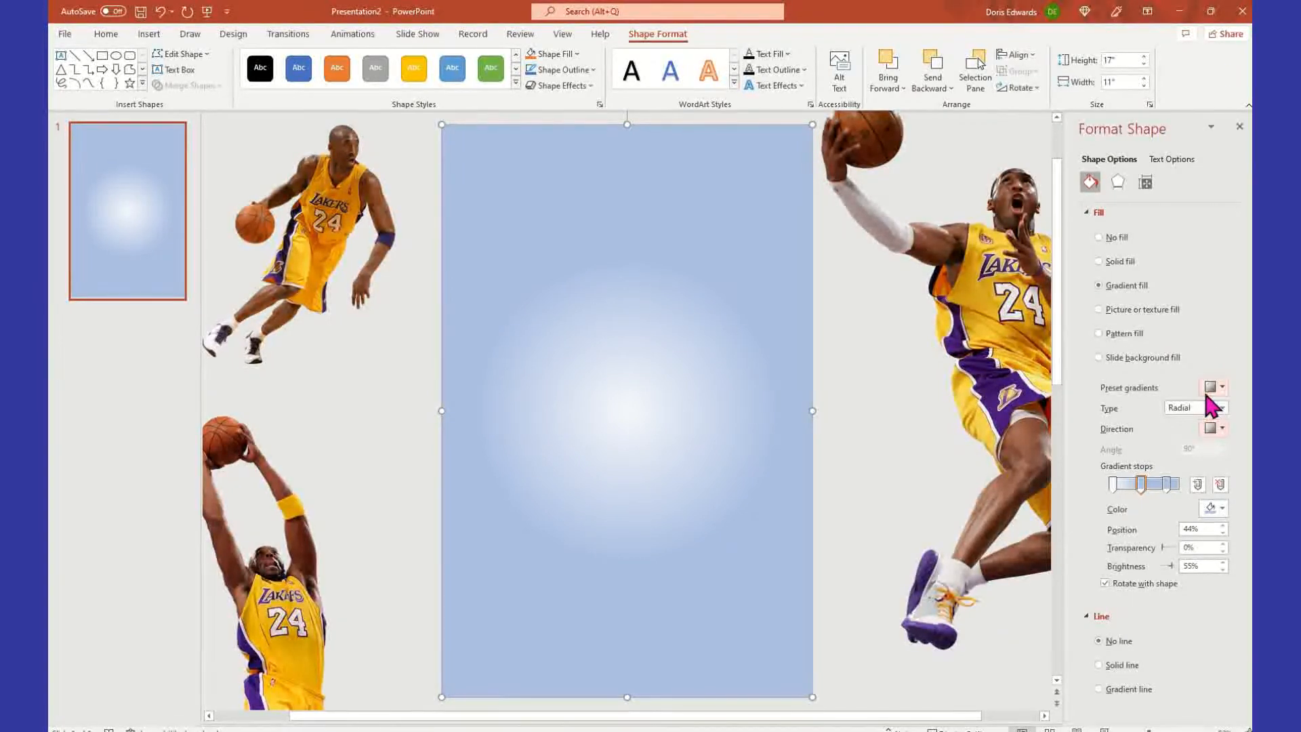
{"action": "left_click", "coordinate": [1223, 428]}
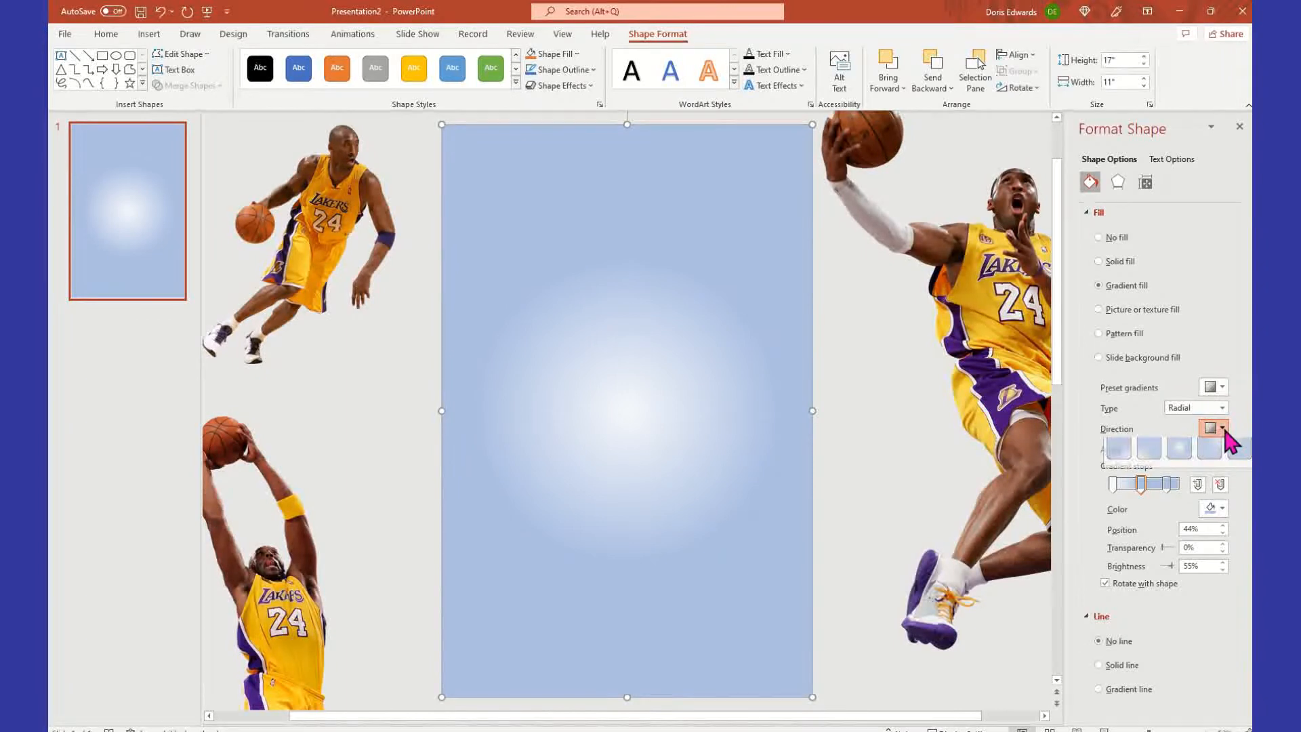
{"action": "left_click", "coordinate": [1181, 454]}
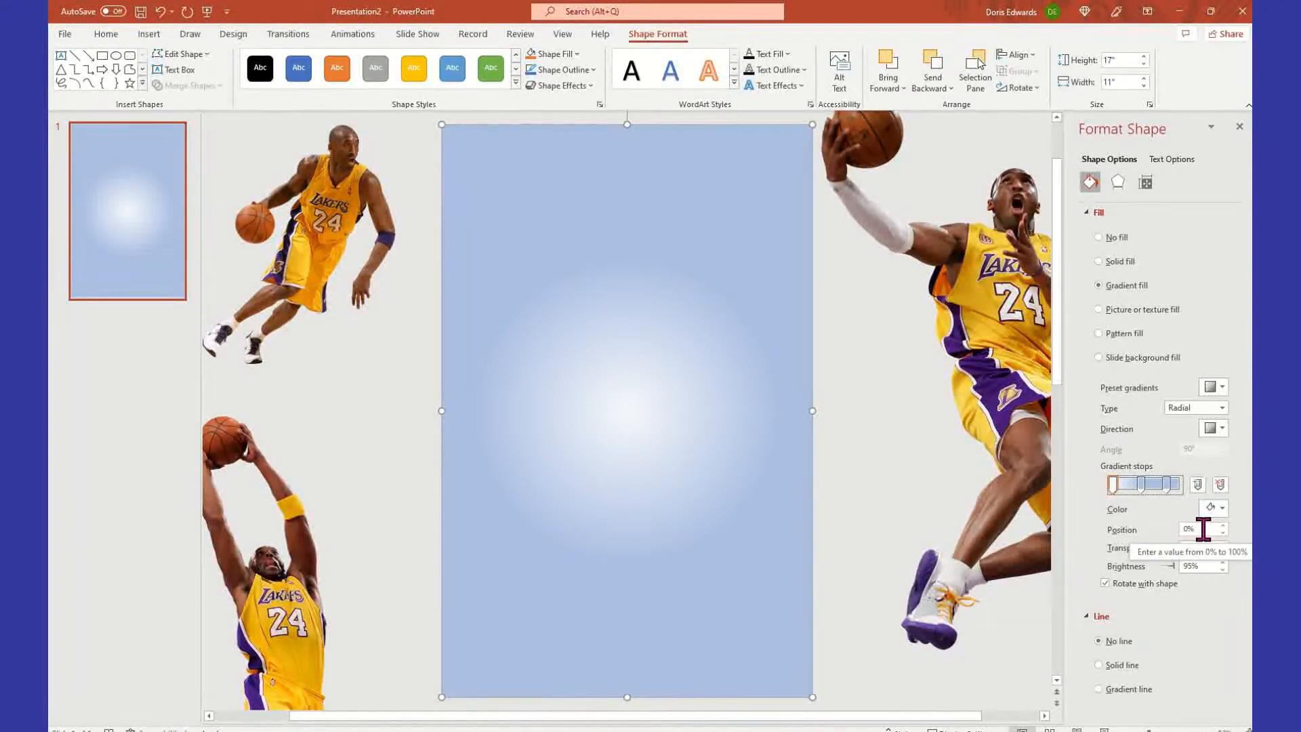
Color the middle gradient stop gold with the Eyedropper from the dunking player's jersey and set its position to 47%
{"action": "left_click", "coordinate": [1139, 485]}
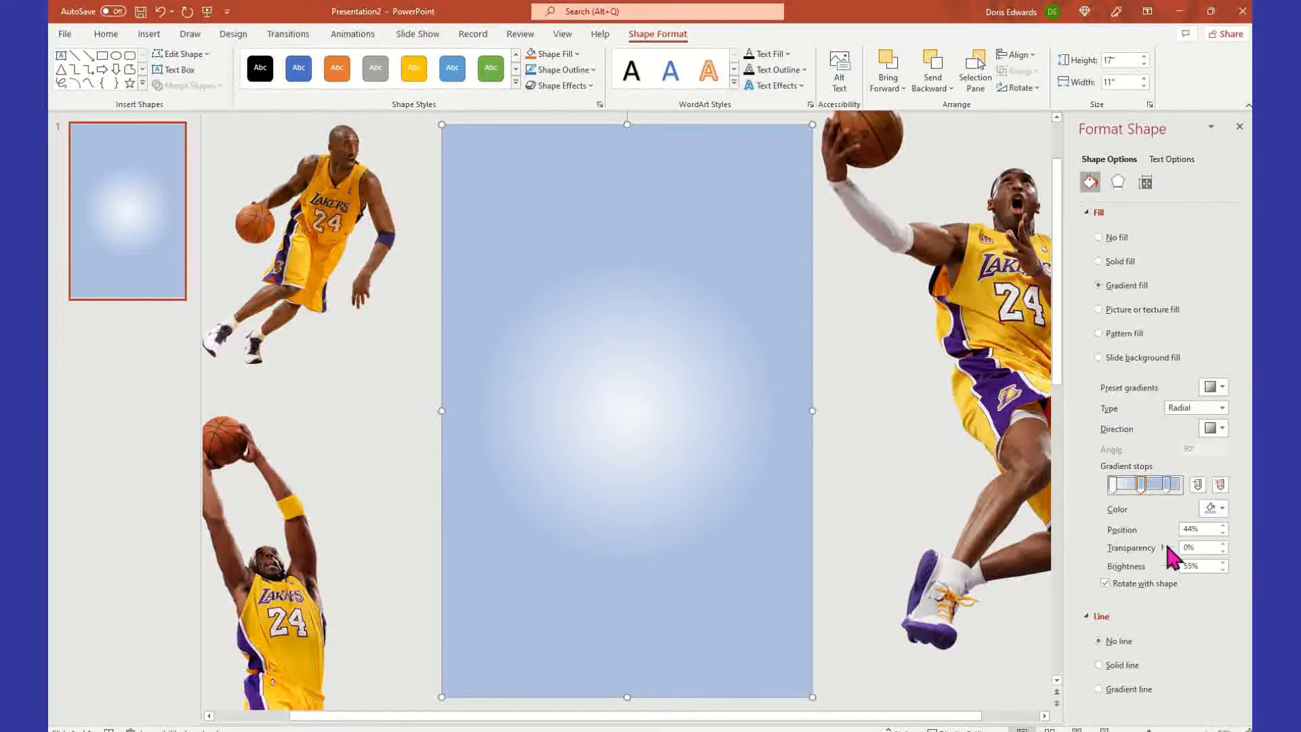
{"action": "left_click", "coordinate": [1217, 510]}
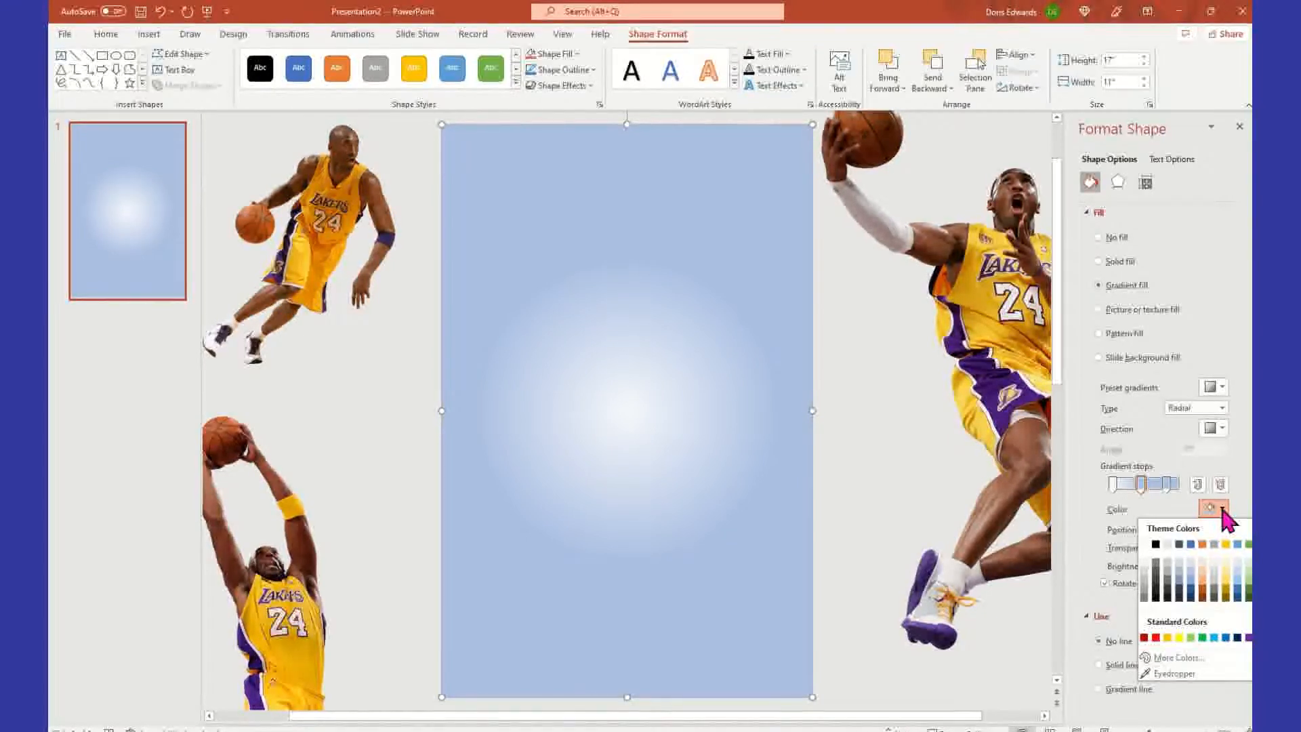
{"action": "left_click", "coordinate": [1168, 672]}
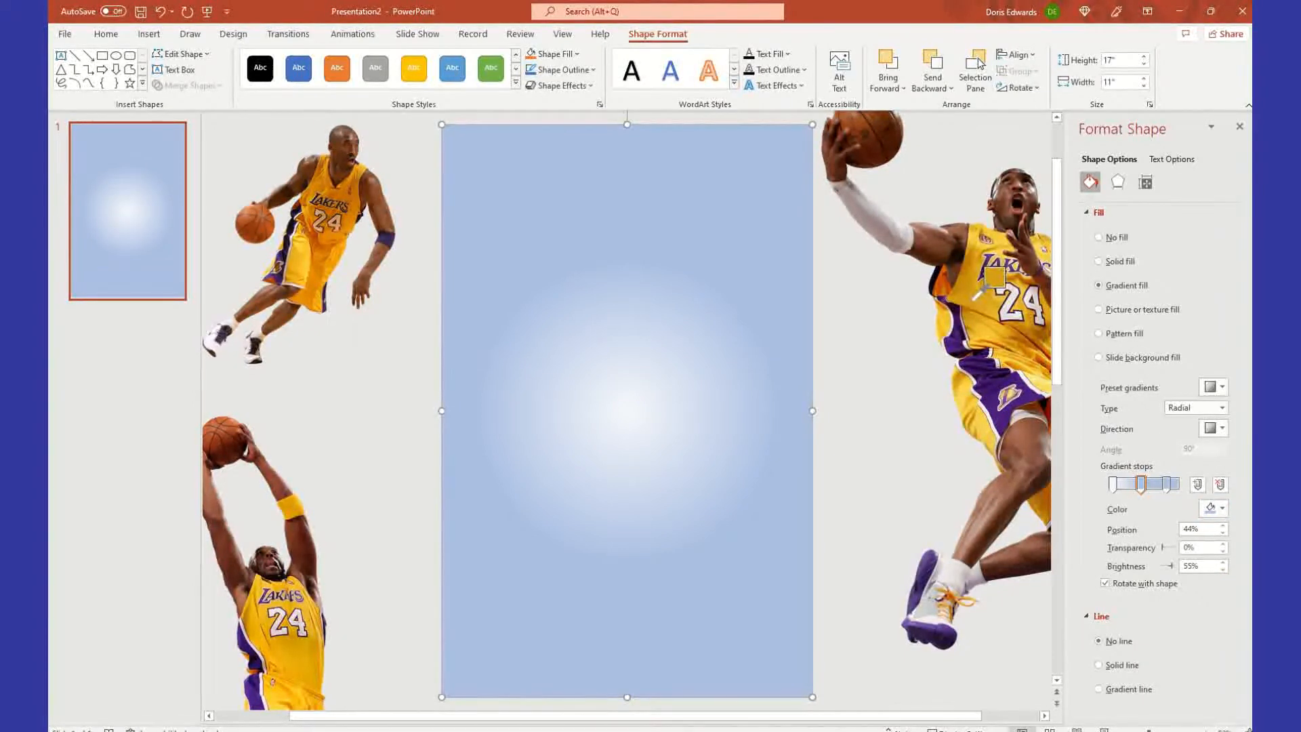
{"action": "mouse_move", "coordinate": [978, 291]}
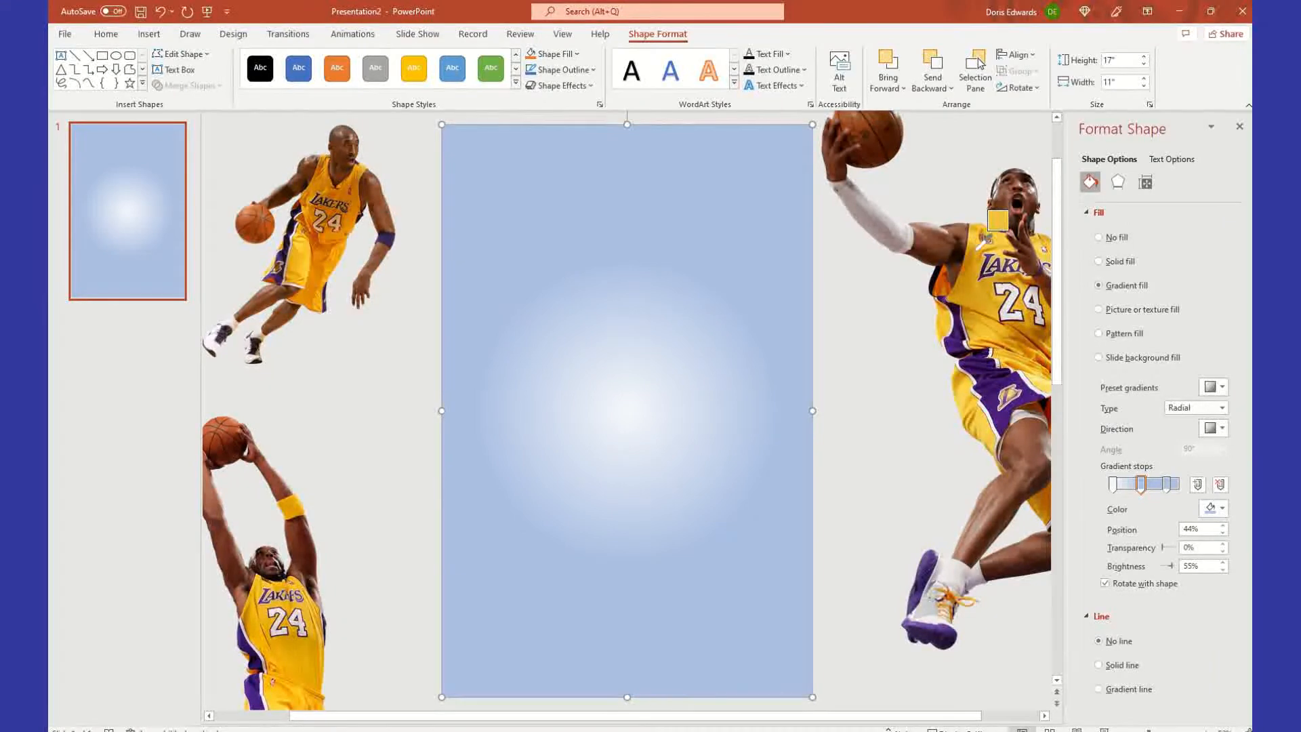
{"action": "left_click", "coordinate": [972, 294]}
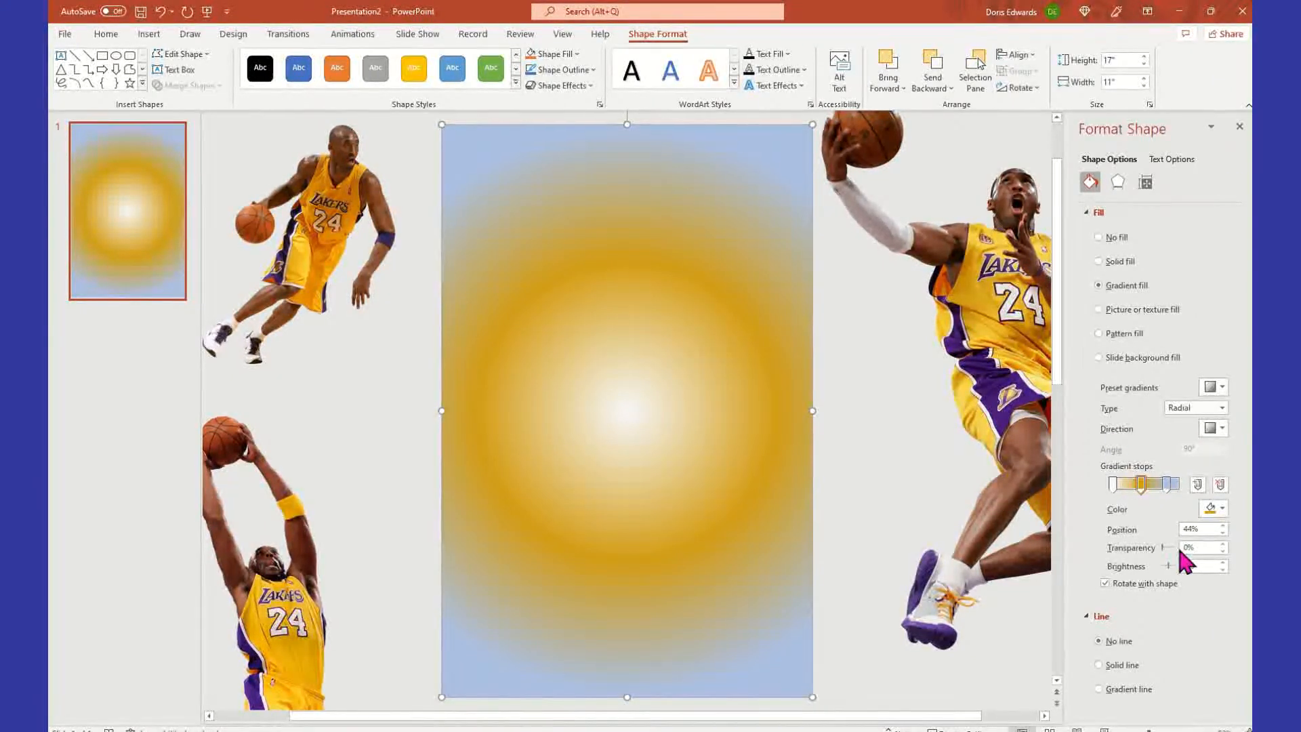
{"action": "left_click", "coordinate": [1223, 525]}
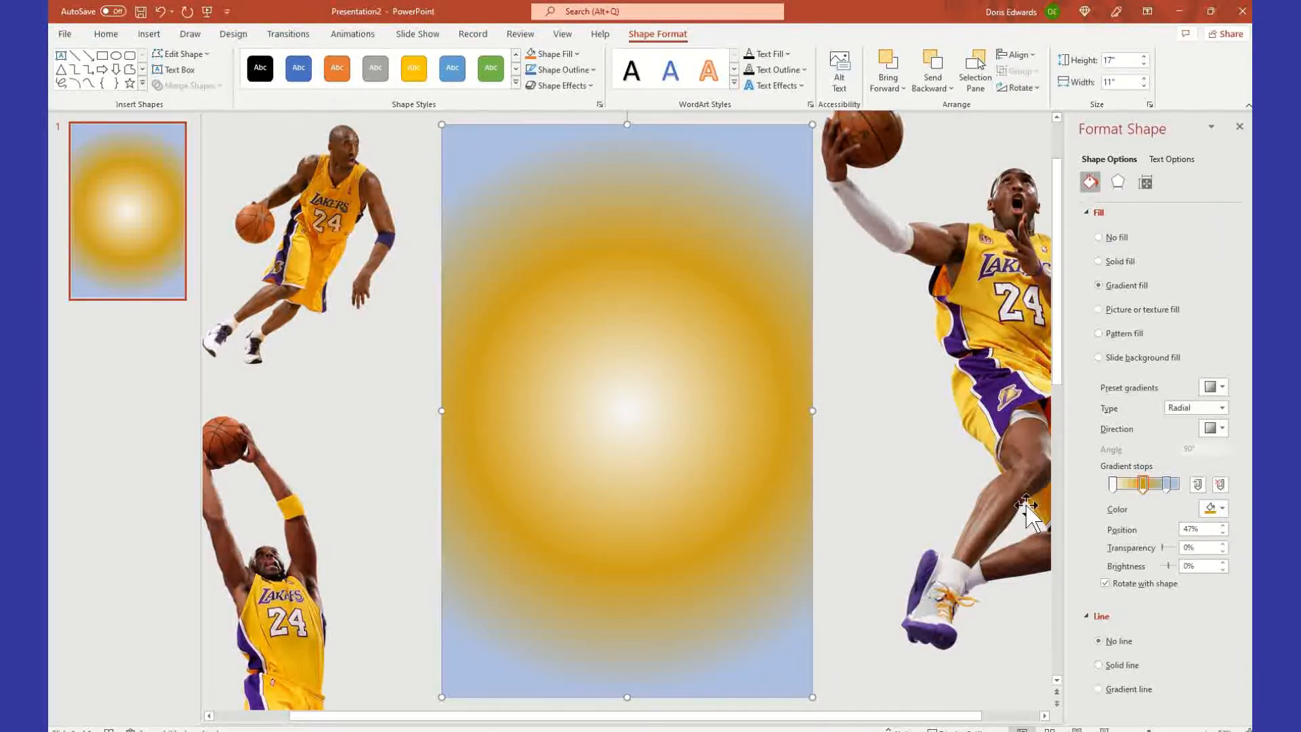
Color the last gradient stop purple with the Eyedropper from the player's uniform and set its position to 57%
{"action": "left_click", "coordinate": [1167, 484]}
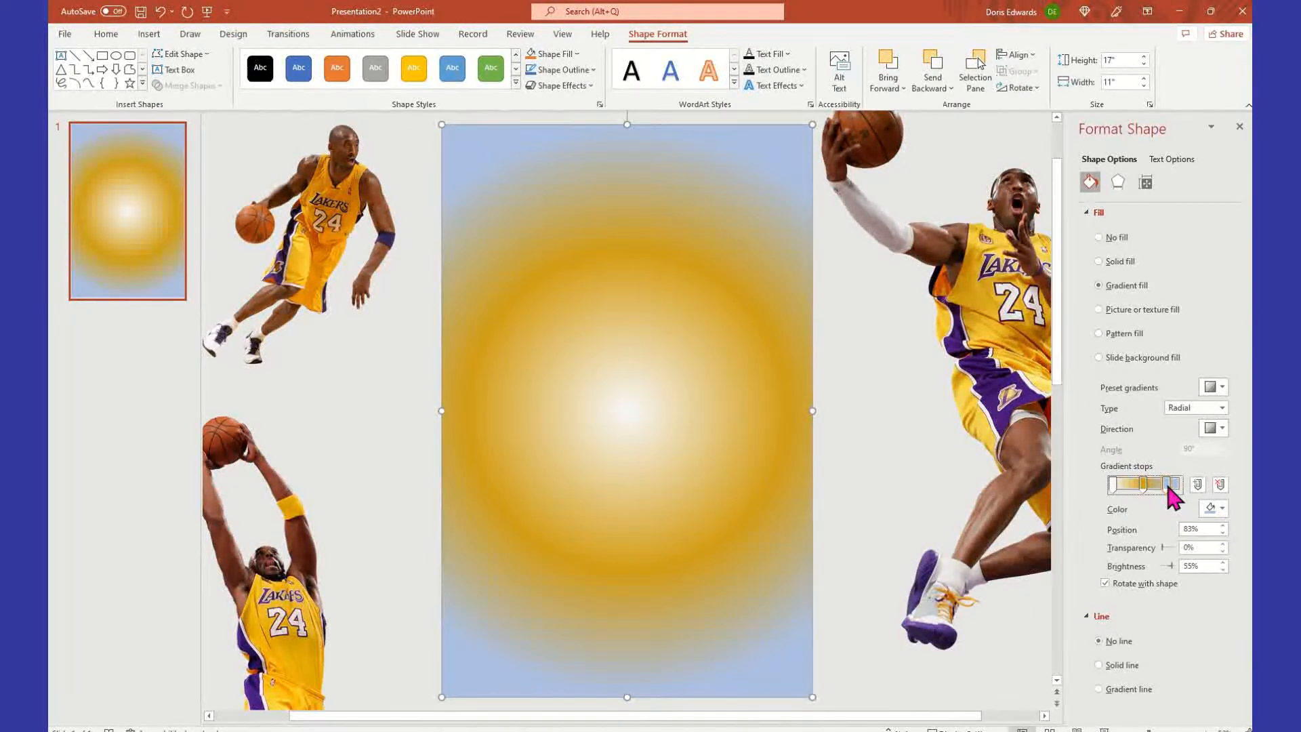
{"action": "left_click", "coordinate": [1223, 509]}
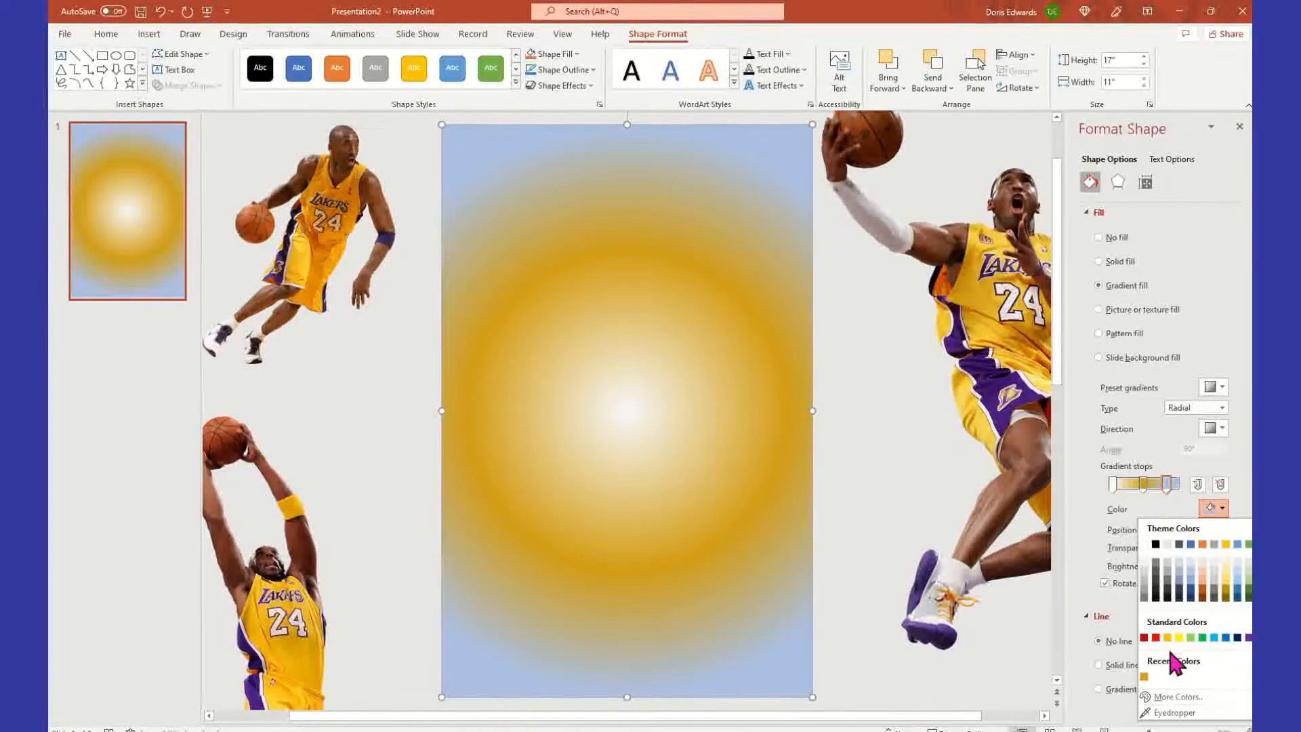
{"action": "left_click", "coordinate": [1178, 716]}
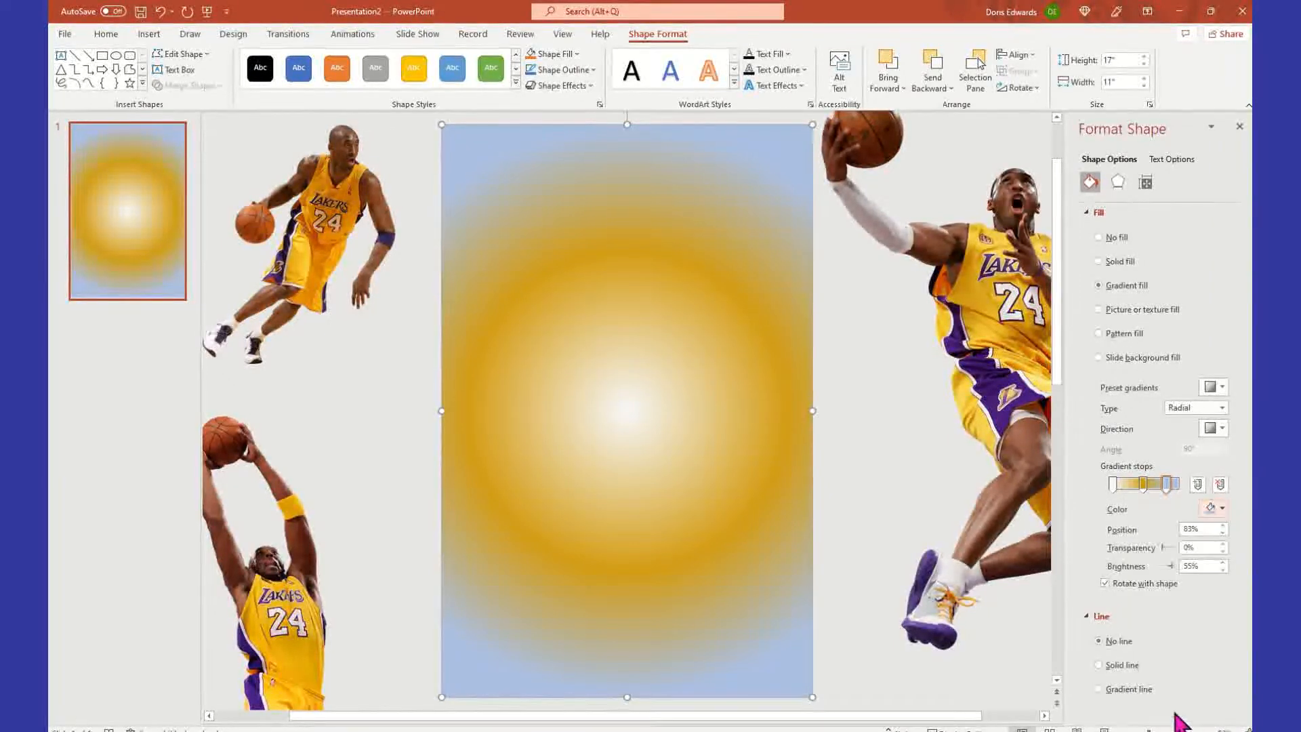
{"action": "left_click", "coordinate": [982, 366]}
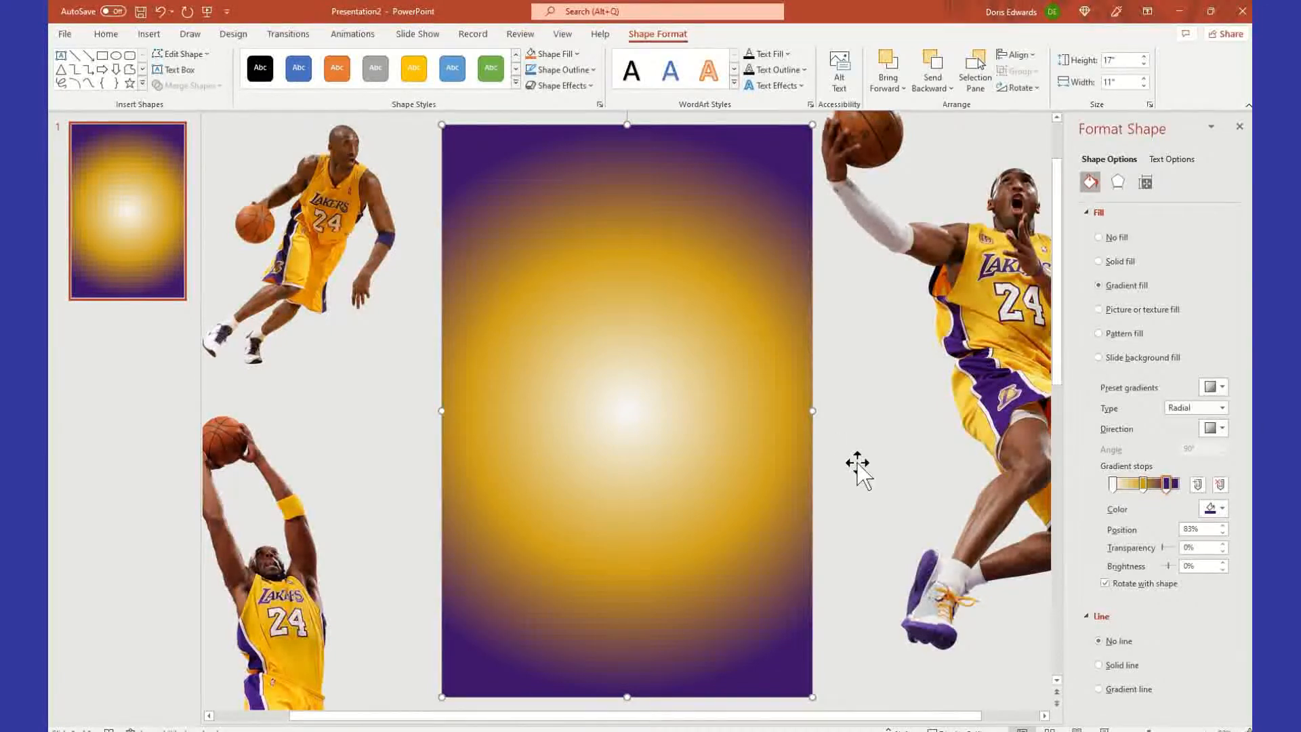
{"action": "double_click", "coordinate": [1190, 530]}
{"action": "type", "text": "5"}
{"action": "key", "text": "Return"}
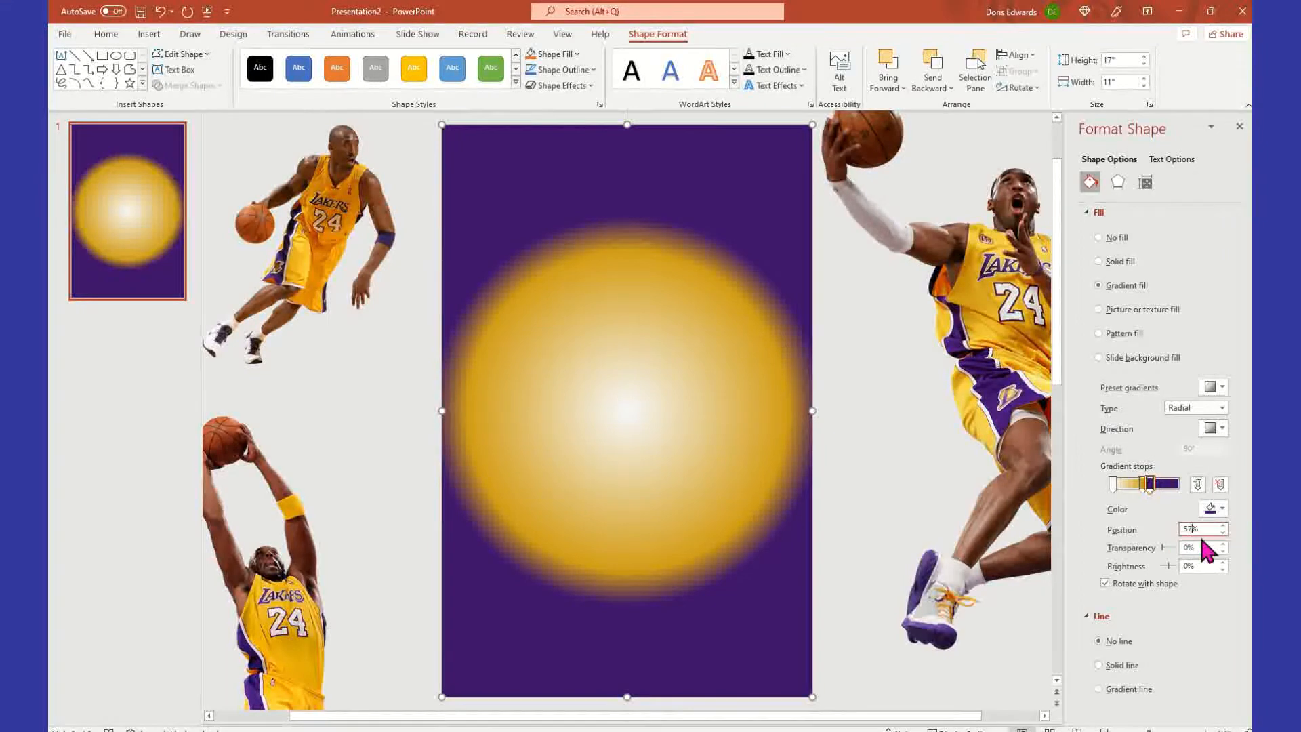
Add a text box across the upper part of the slide, above the gold circle, containing "MAMBA"
{"action": "left_click", "coordinate": [902, 480]}
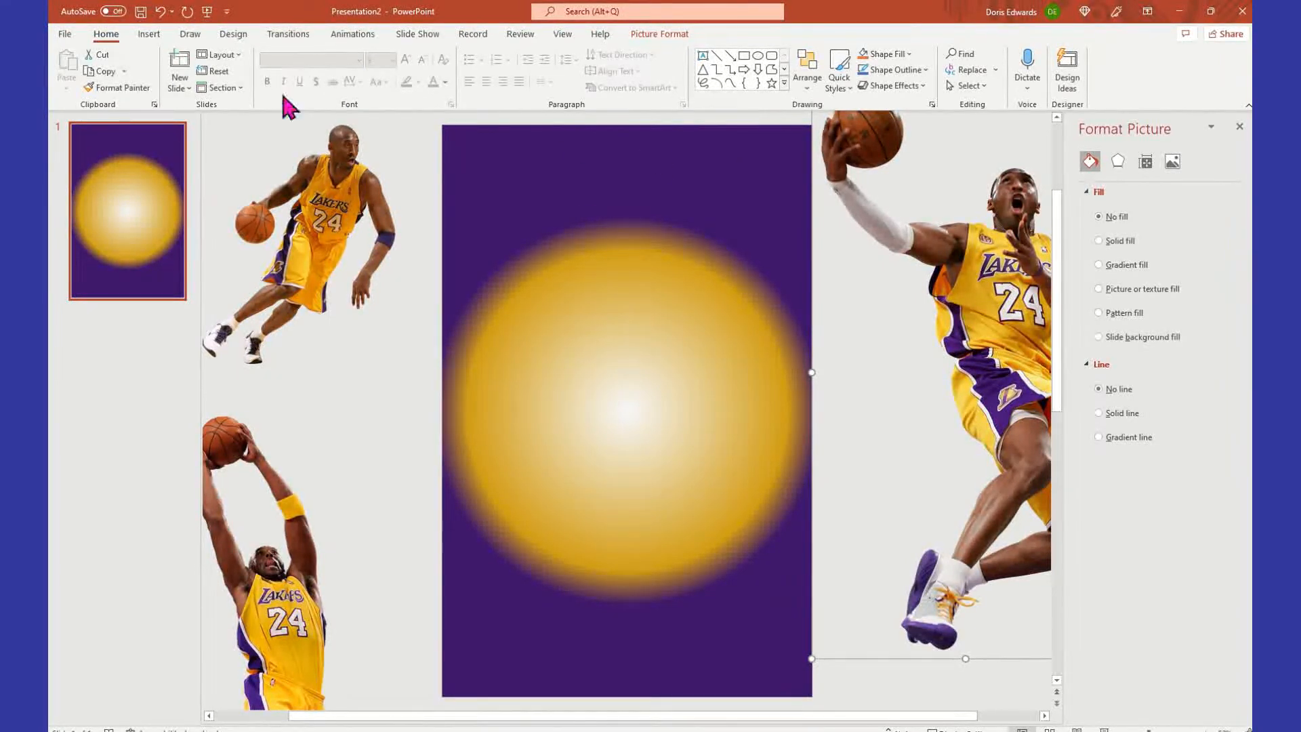
{"action": "left_click", "coordinate": [152, 35]}
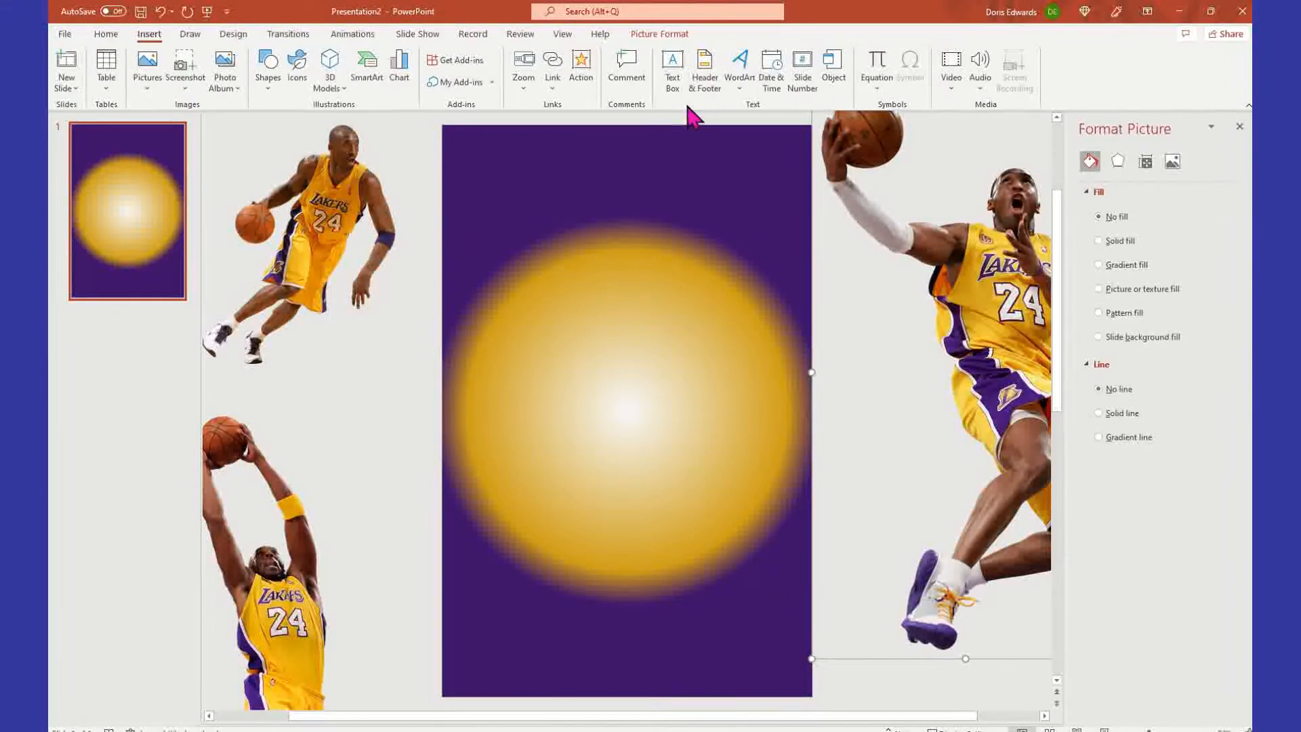
{"action": "left_click", "coordinate": [674, 81]}
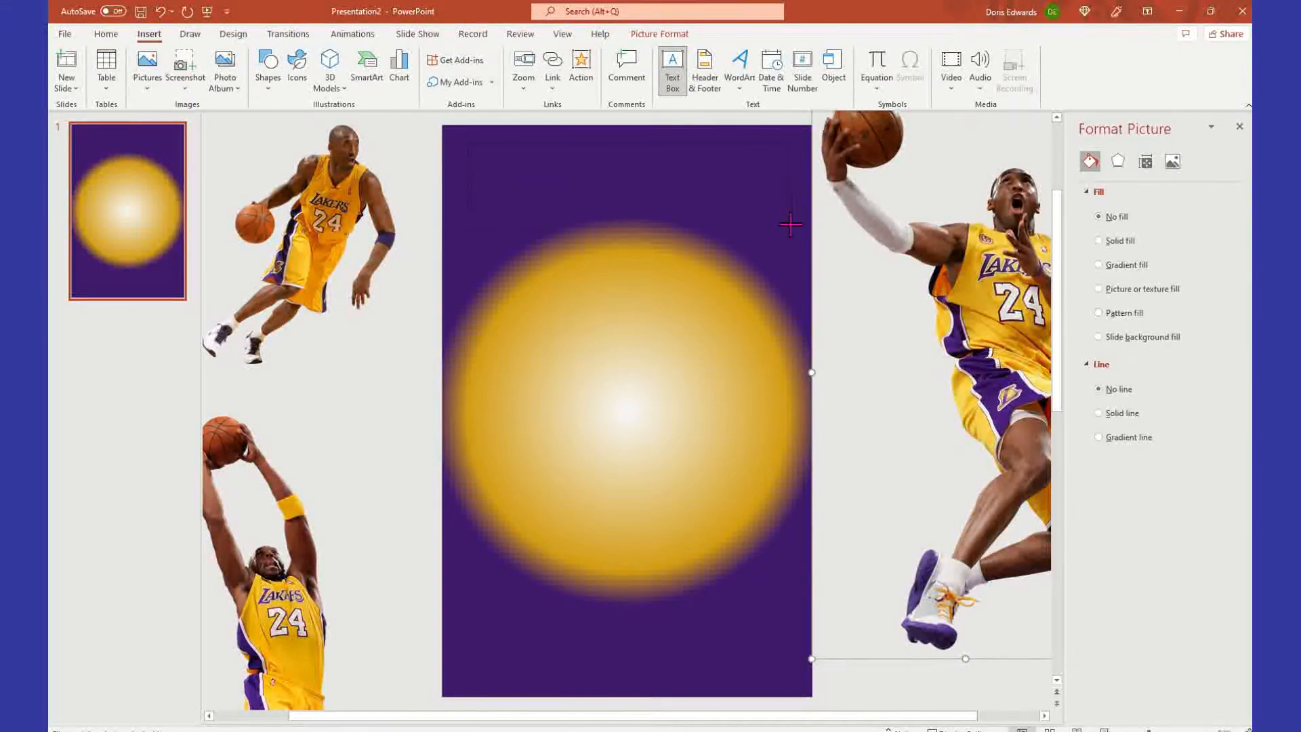
{"action": "left_click_drag", "start_coordinate": [786, 233], "coordinate": [786, 233]}
{"action": "type", "text": "MAMBA"}
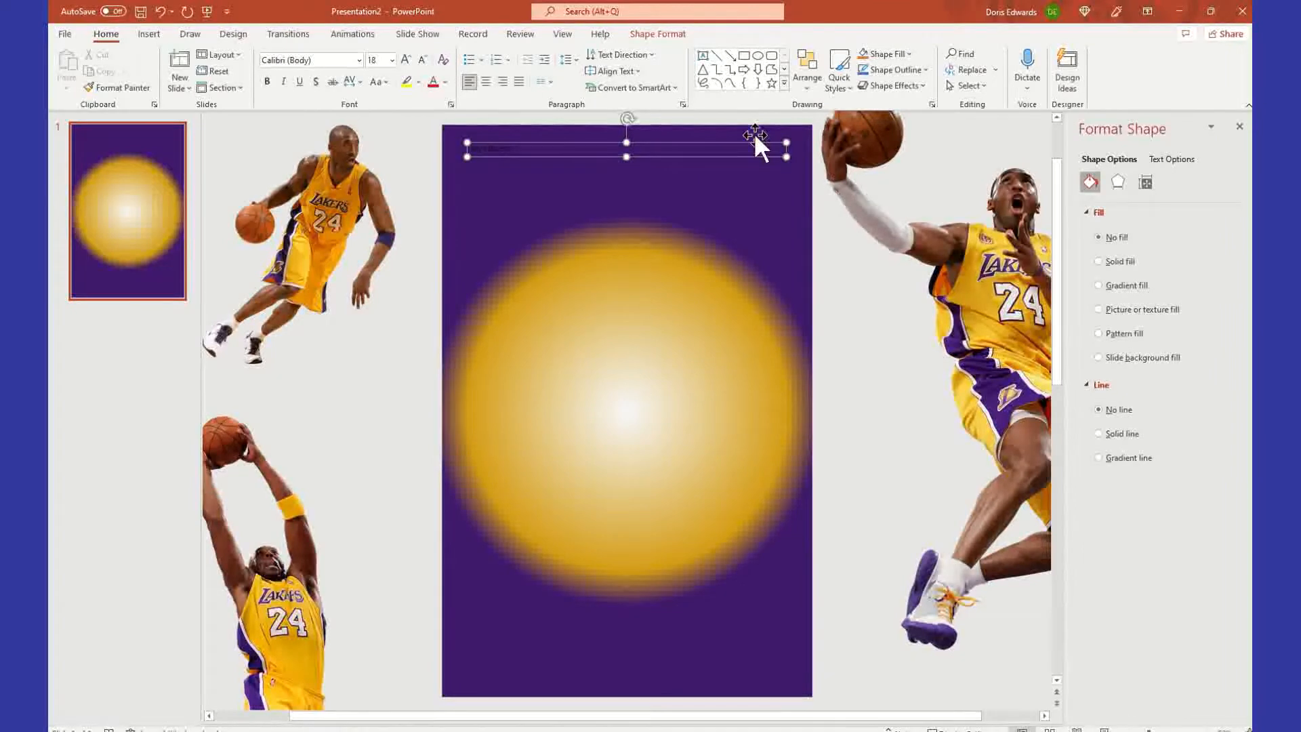
Set the title text above the gold circle to the Amasis MT Pro Black font at size 96
{"action": "left_click", "coordinate": [396, 294]}
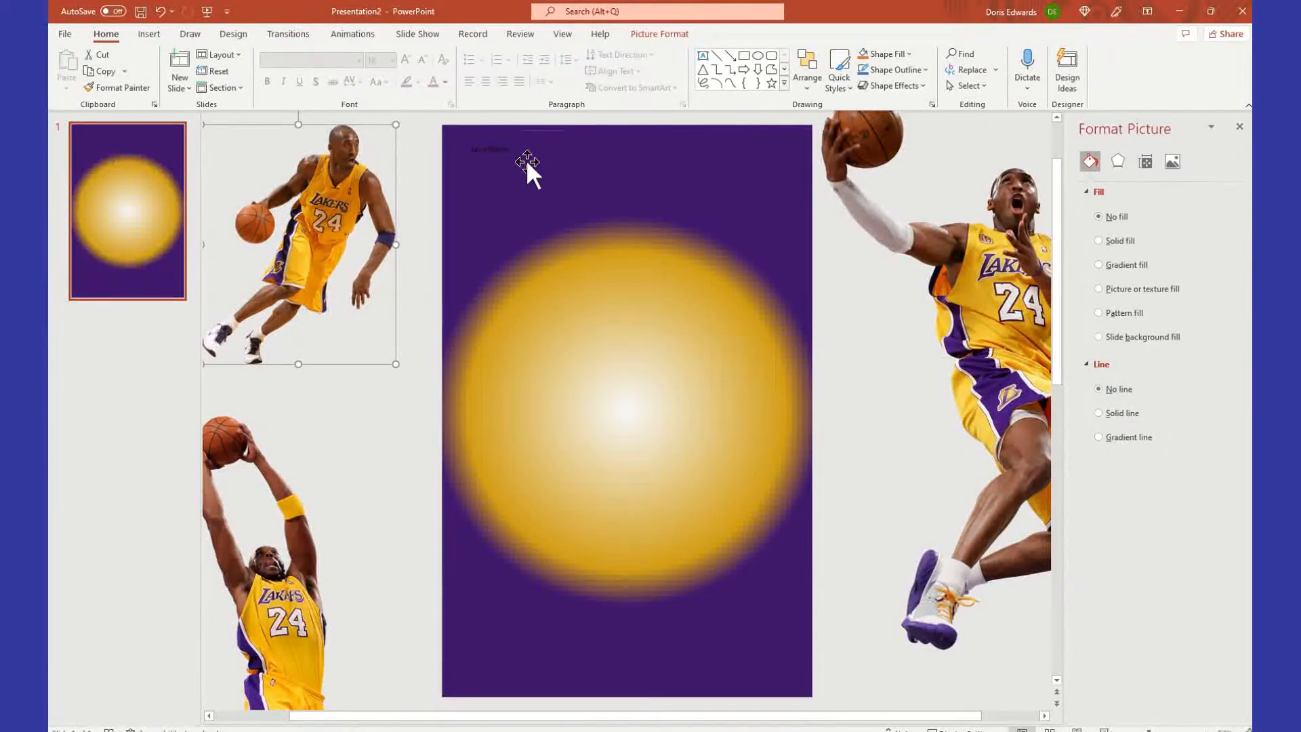
{"action": "left_click", "coordinate": [527, 151]}
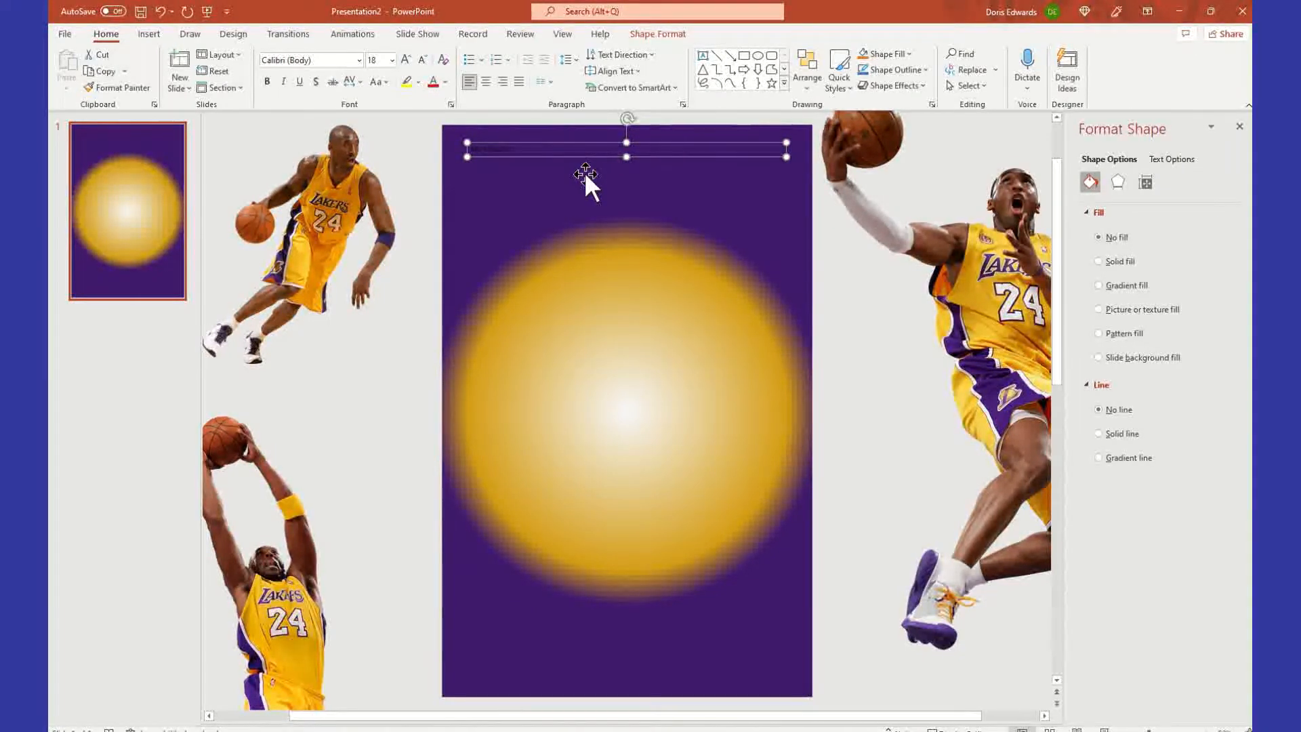
{"action": "left_click", "coordinate": [360, 59]}
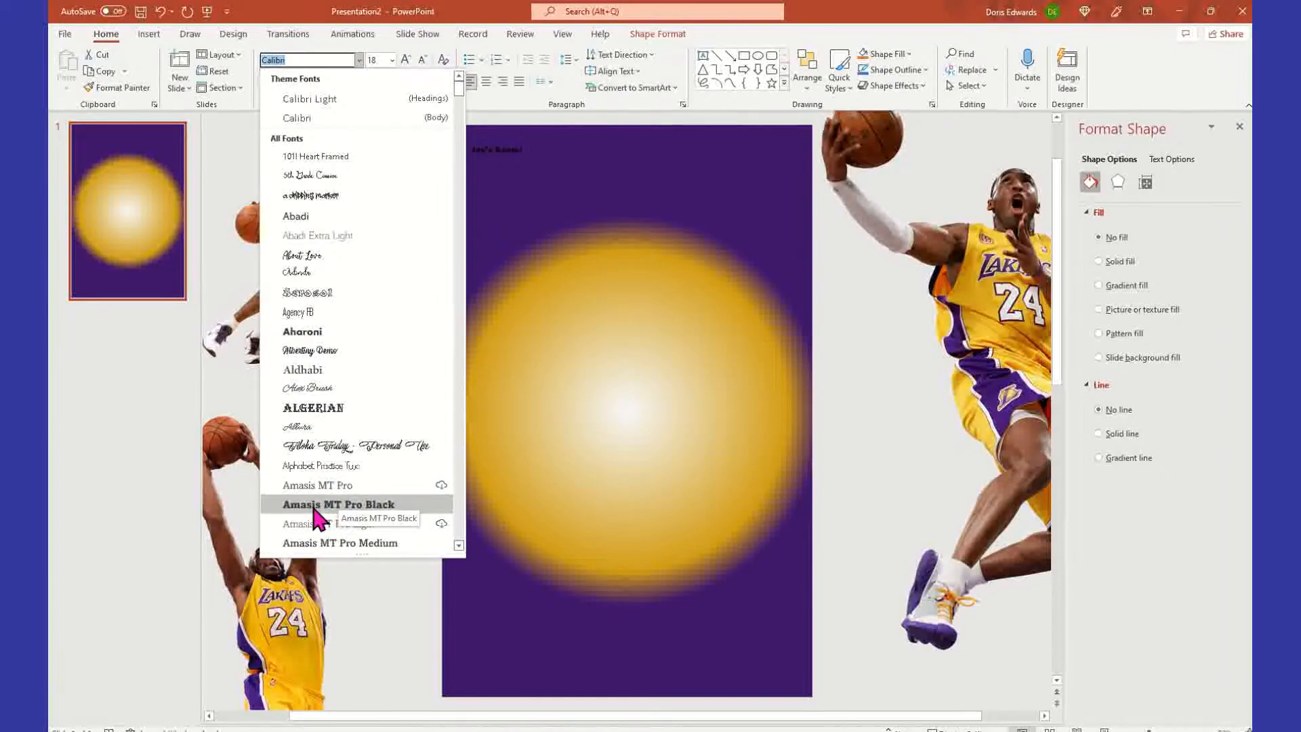
{"action": "left_click", "coordinate": [339, 506]}
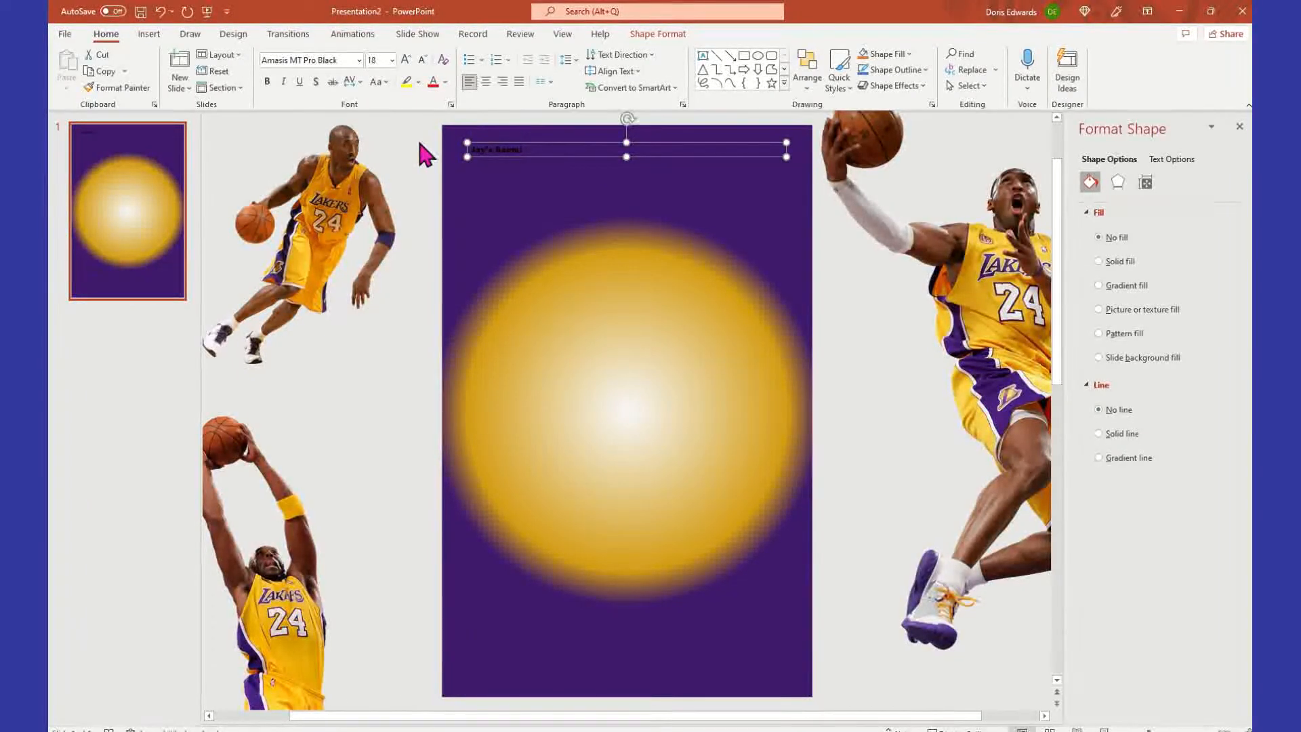
{"action": "left_click", "coordinate": [393, 61]}
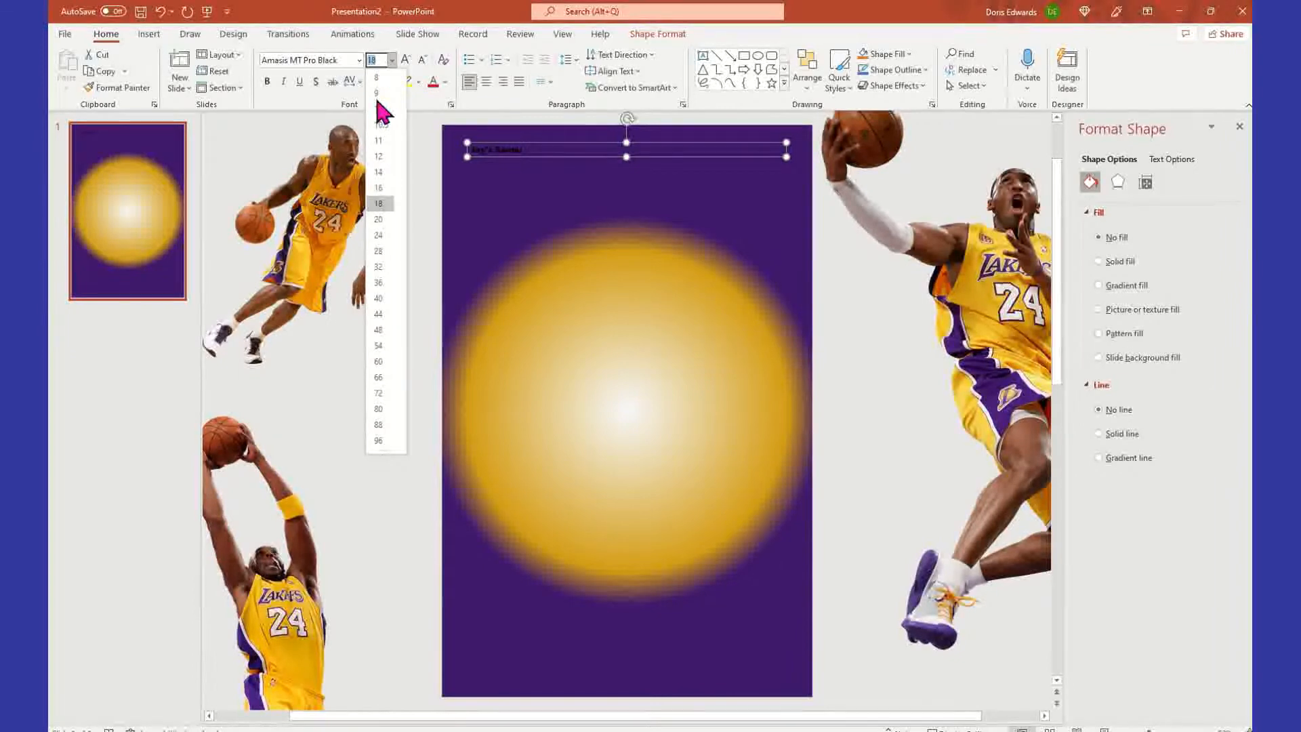
{"action": "left_click", "coordinate": [382, 439]}
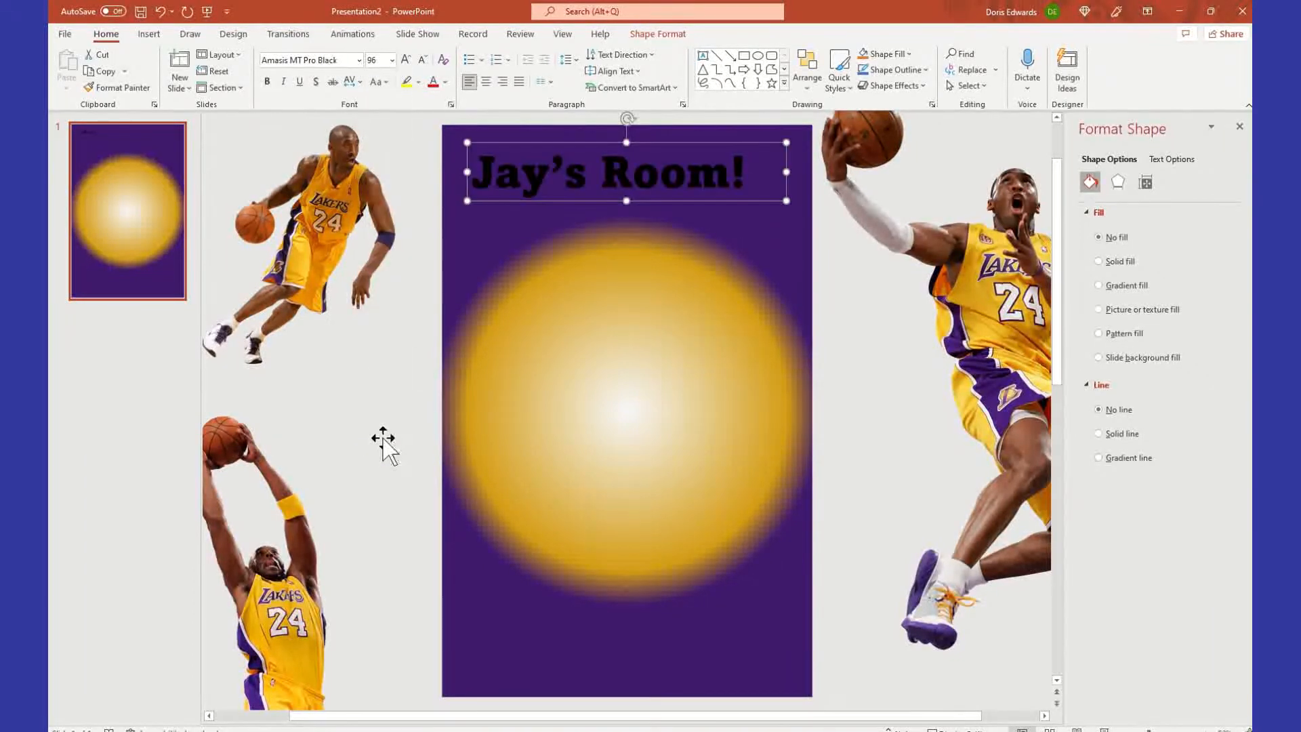
Color the title text with the recently used gold, center it in its text box, and shift the box slightly
{"action": "left_click", "coordinate": [445, 82]}
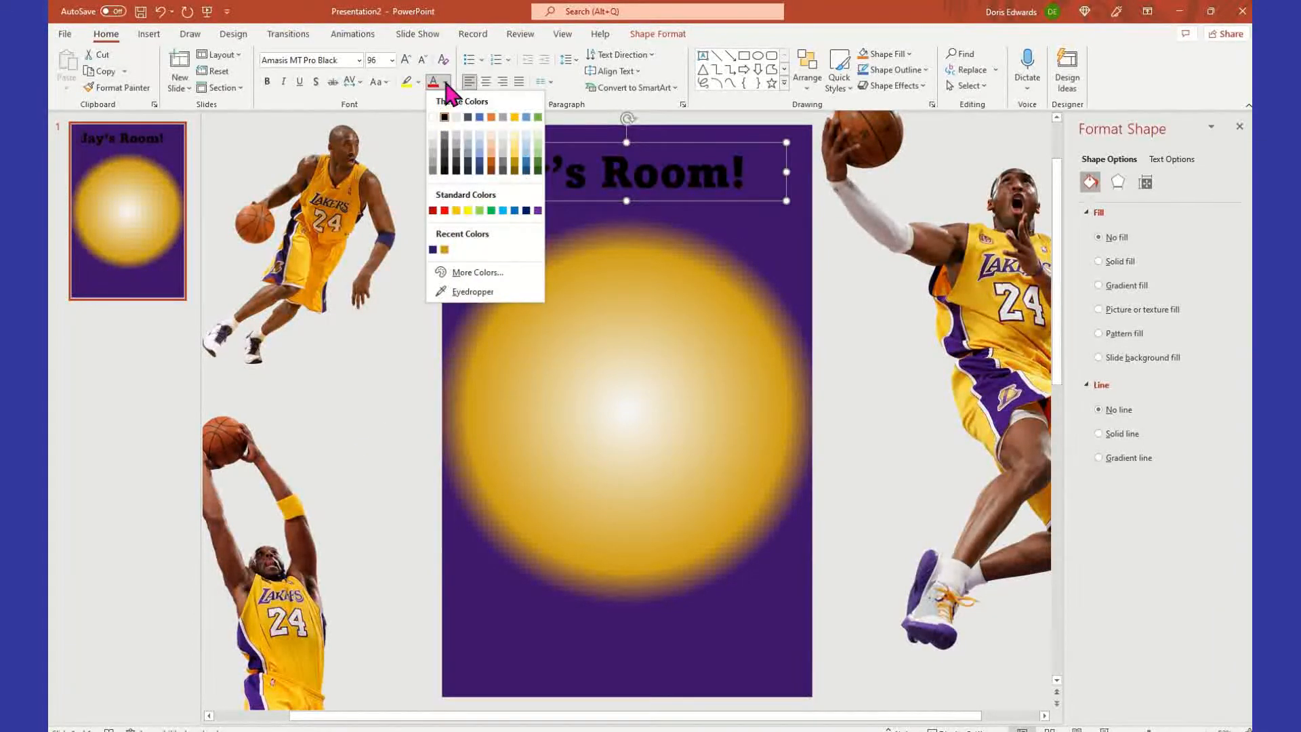
{"action": "left_click", "coordinate": [445, 250]}
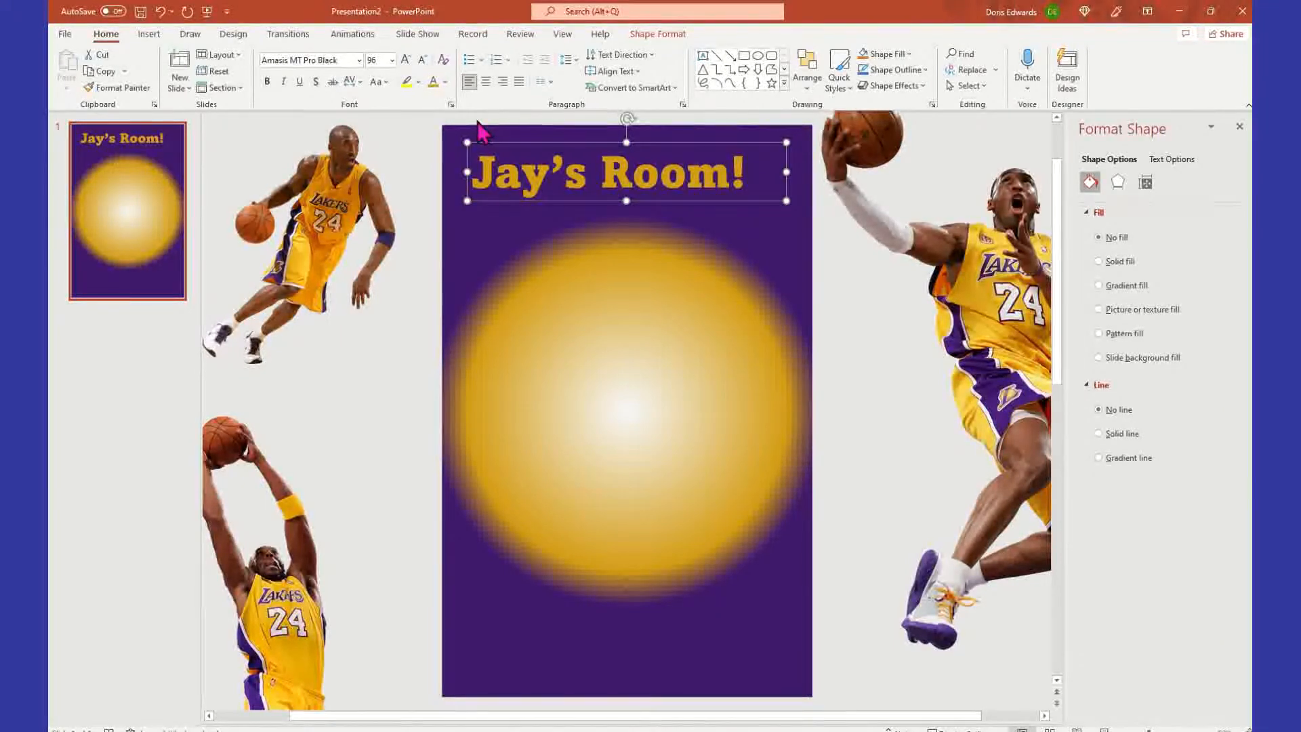
{"action": "left_click", "coordinate": [445, 82]}
{"action": "left_click", "coordinate": [446, 82]}
{"action": "left_click", "coordinate": [485, 82]}
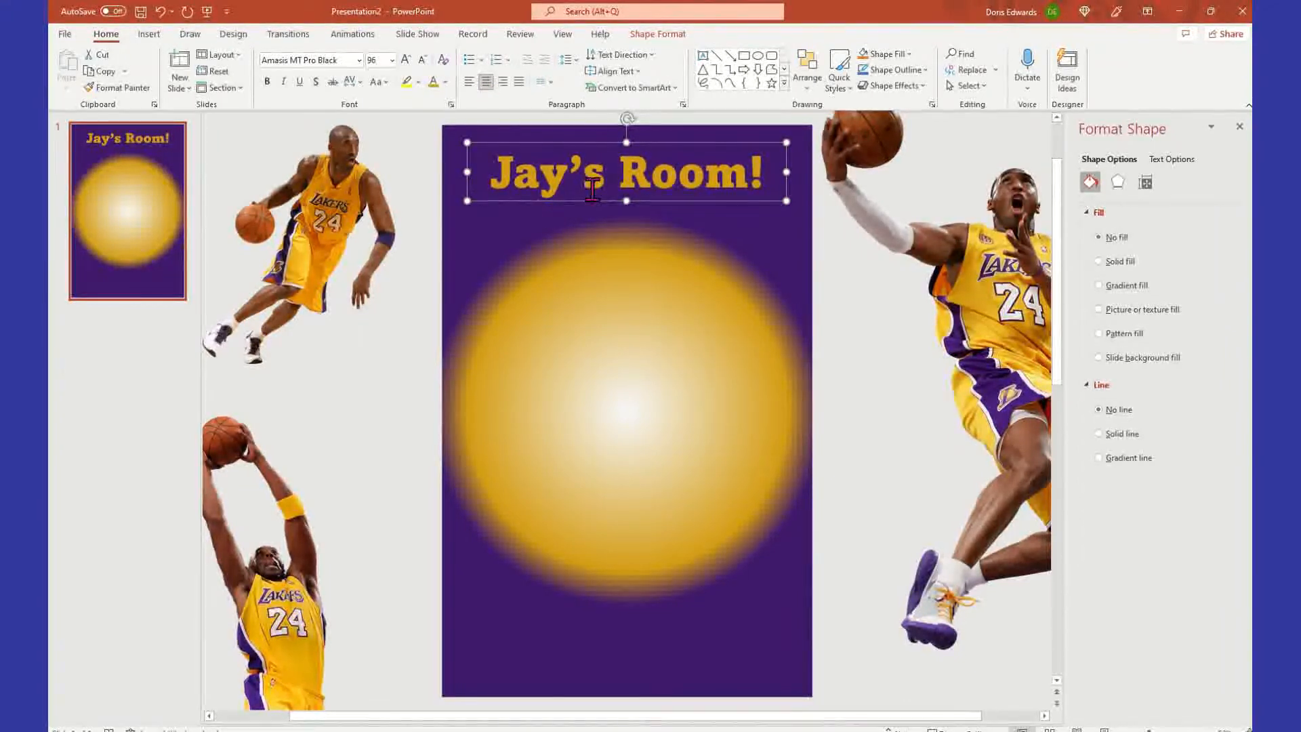
{"action": "left_click", "coordinate": [709, 138]}
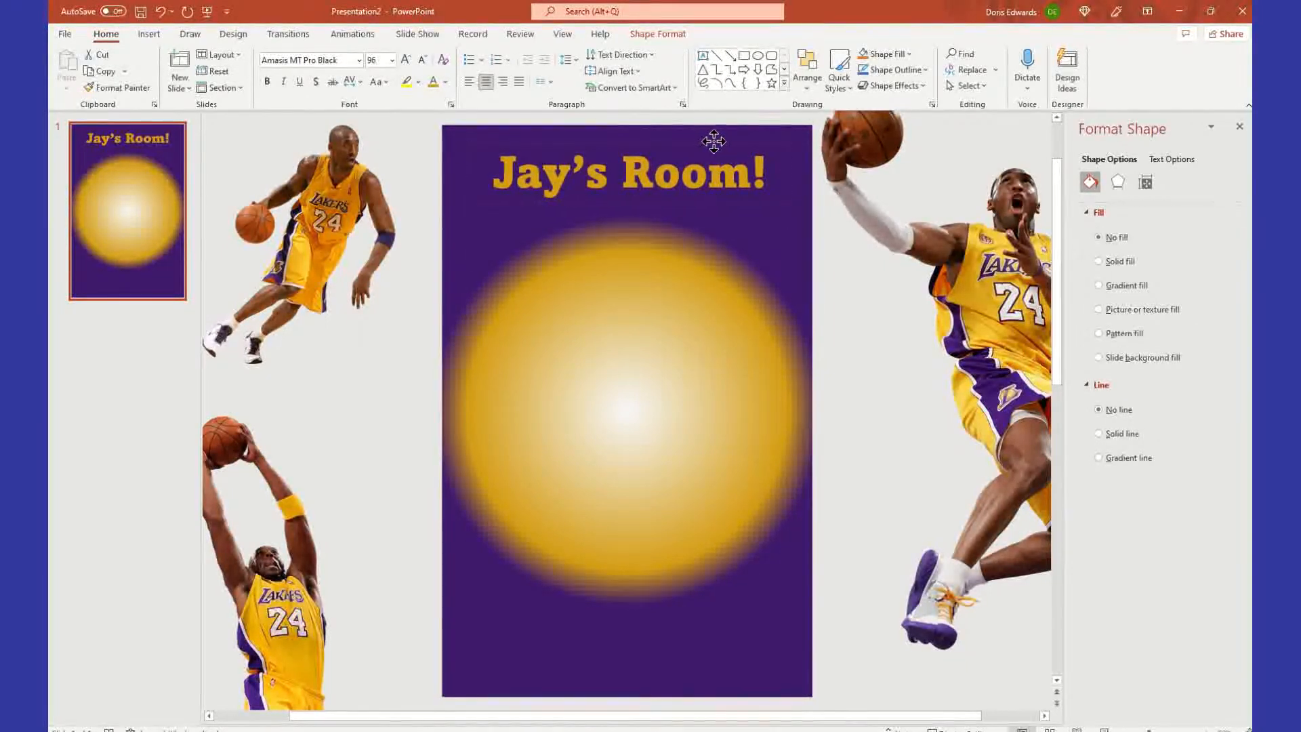
{"action": "left_click", "coordinate": [713, 141]}
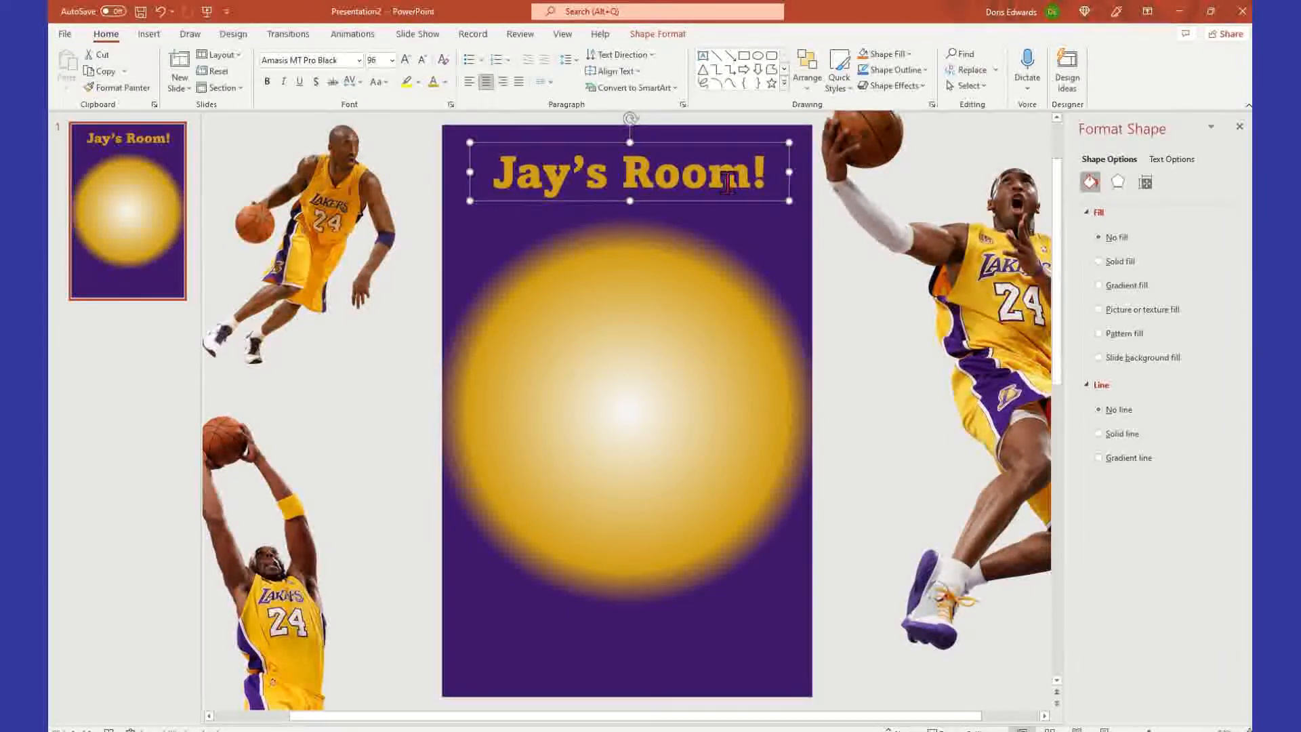
Apply the Inflate warp transform to the gold title text
{"action": "left_click", "coordinate": [671, 33]}
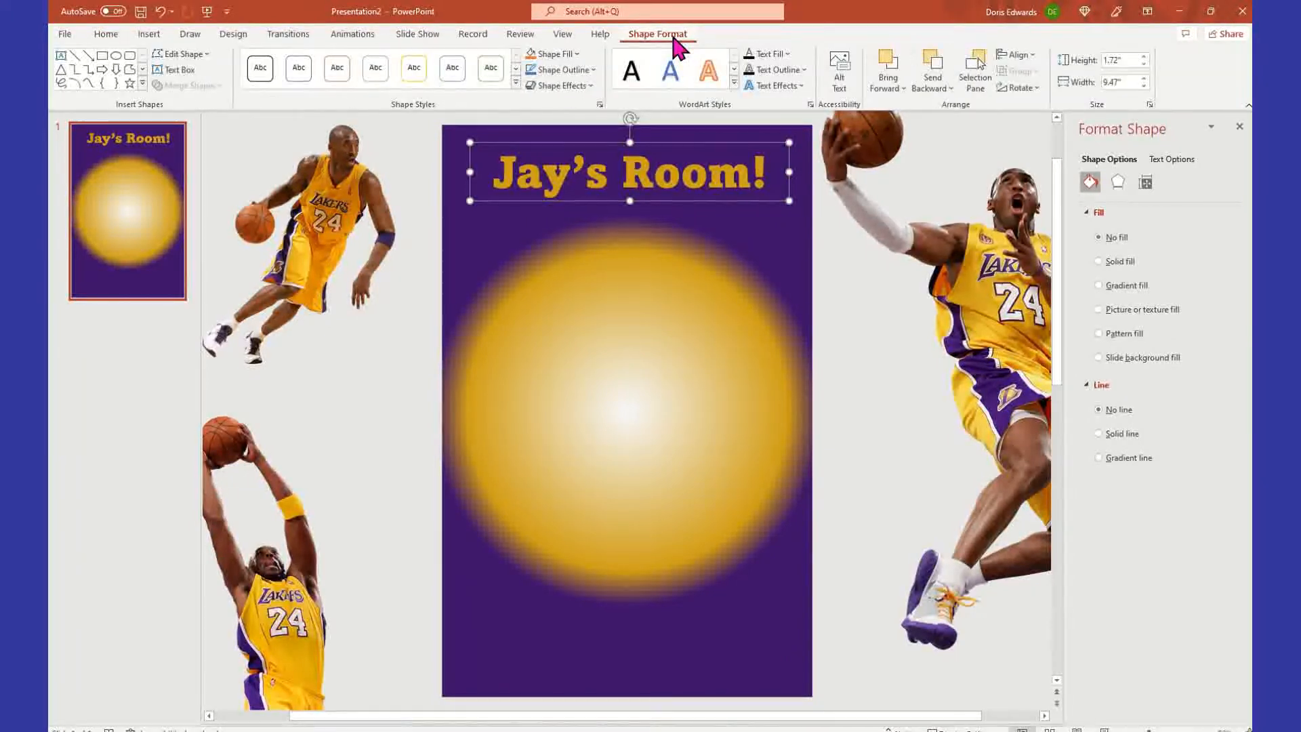
{"action": "left_click", "coordinate": [801, 86]}
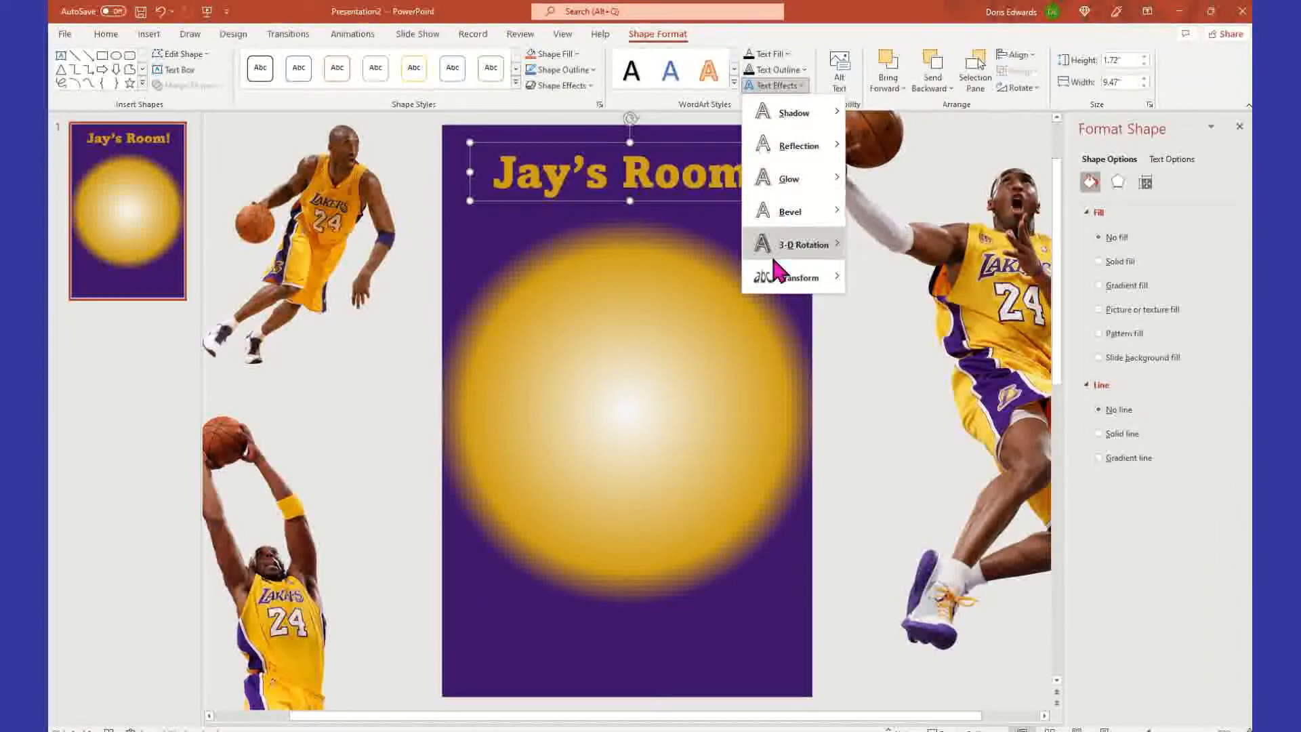
{"action": "mouse_move", "coordinate": [788, 291]}
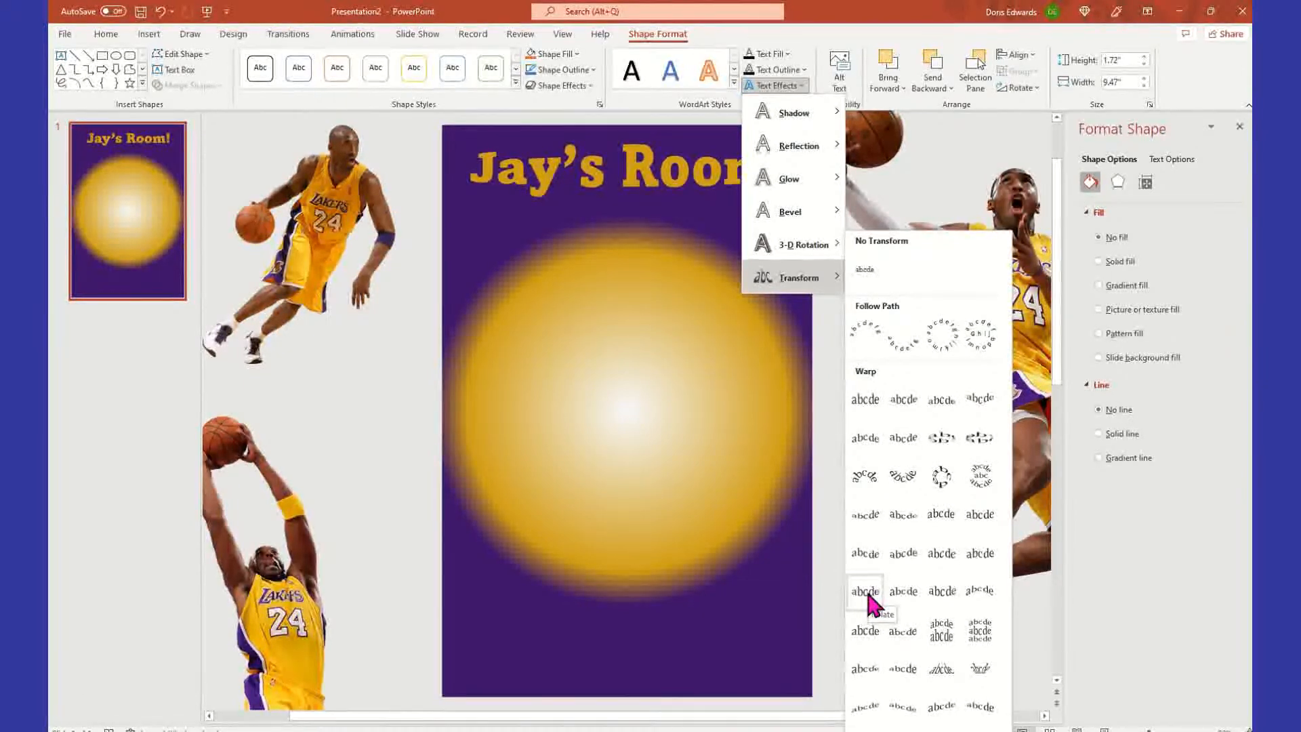
{"action": "key", "text": "Escape"}
{"action": "key", "text": "Escape"}
{"action": "left_click", "coordinate": [870, 442]}
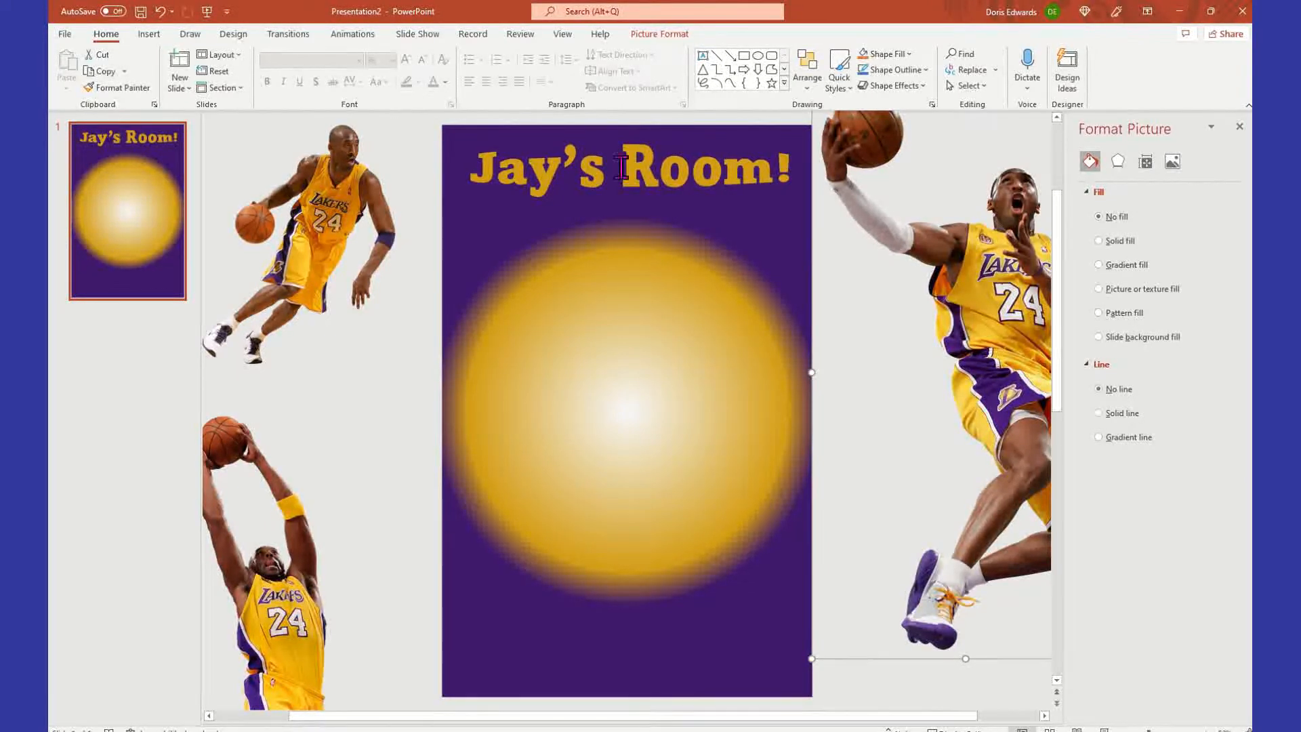
Add a text box in the upper middle of the gold circle containing "KB"
{"action": "left_click", "coordinate": [149, 34]}
{"action": "left_click", "coordinate": [673, 71]}
{"action": "left_click_drag", "start_coordinate": [581, 317], "coordinate": [677, 400]}
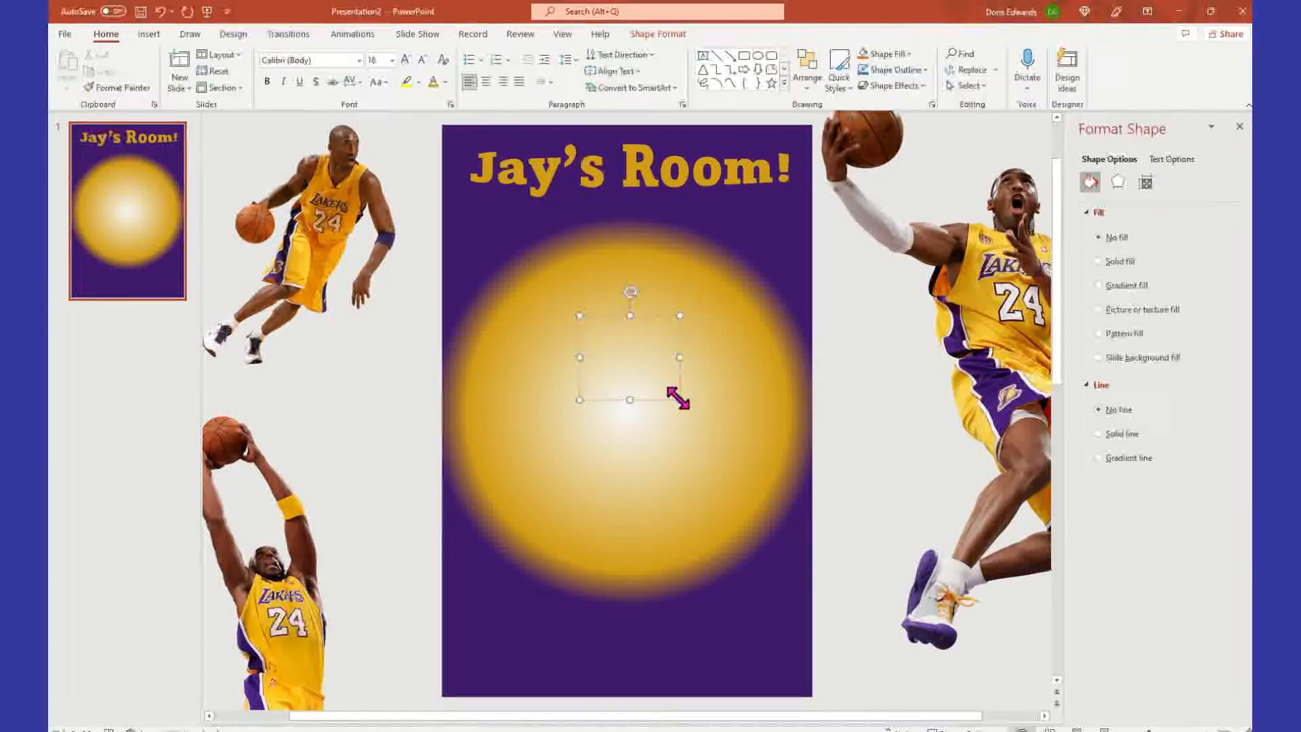
{"action": "type", "text": "KB"}
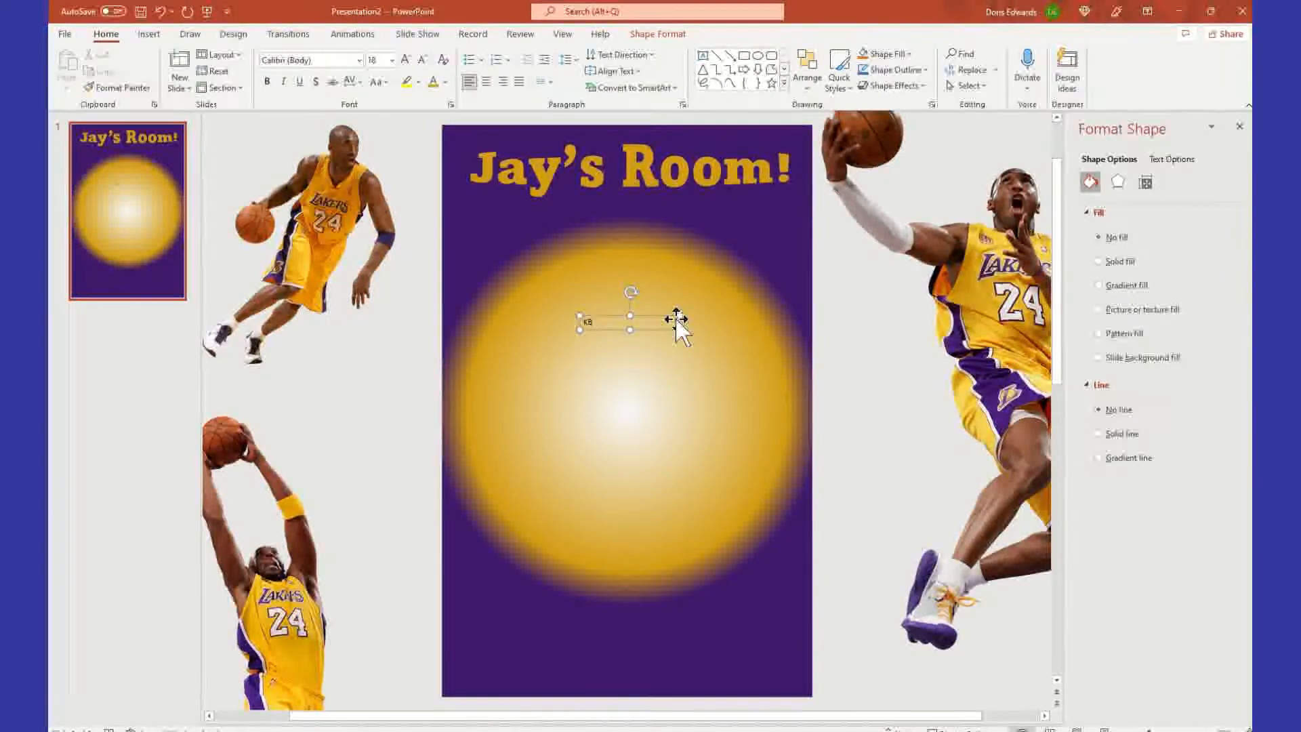
Set the "KB" text to the Amasis MT Pro Black font in the recently used purple
{"action": "left_click", "coordinate": [583, 326]}
{"action": "double_click", "coordinate": [586, 322]}
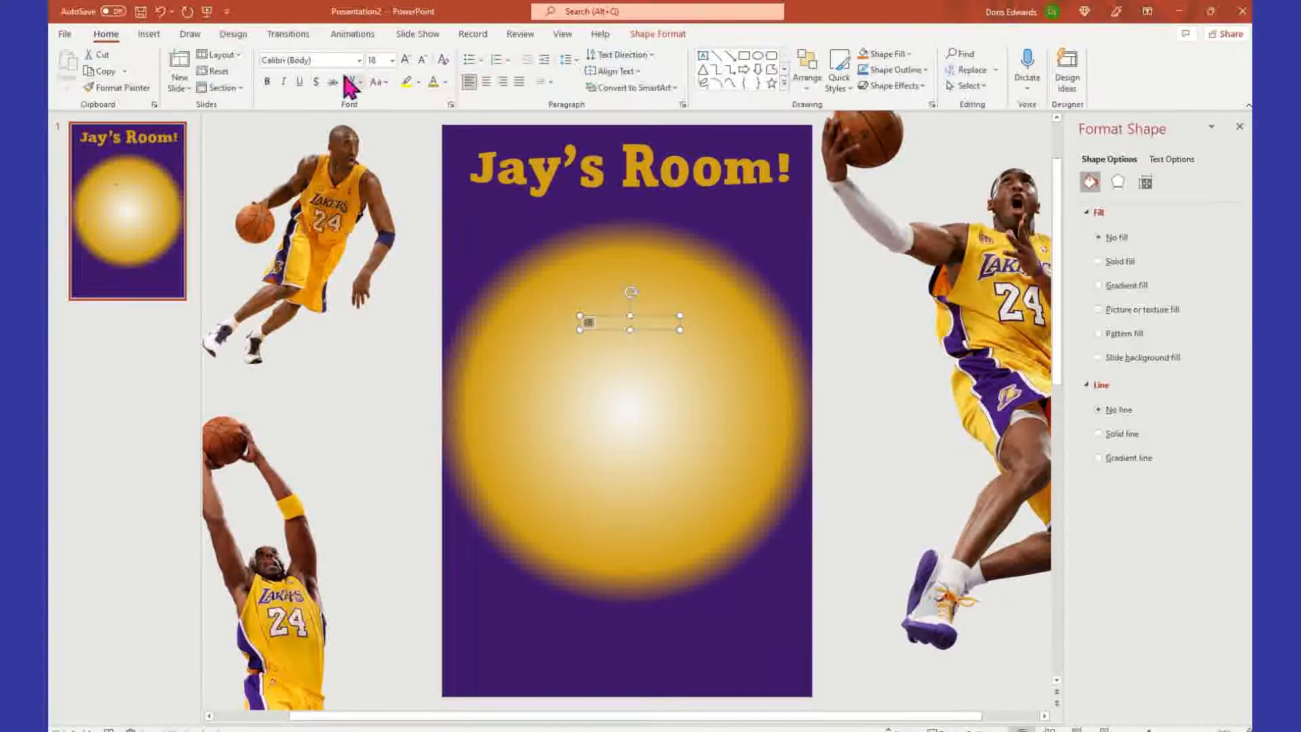
{"action": "left_click", "coordinate": [358, 60]}
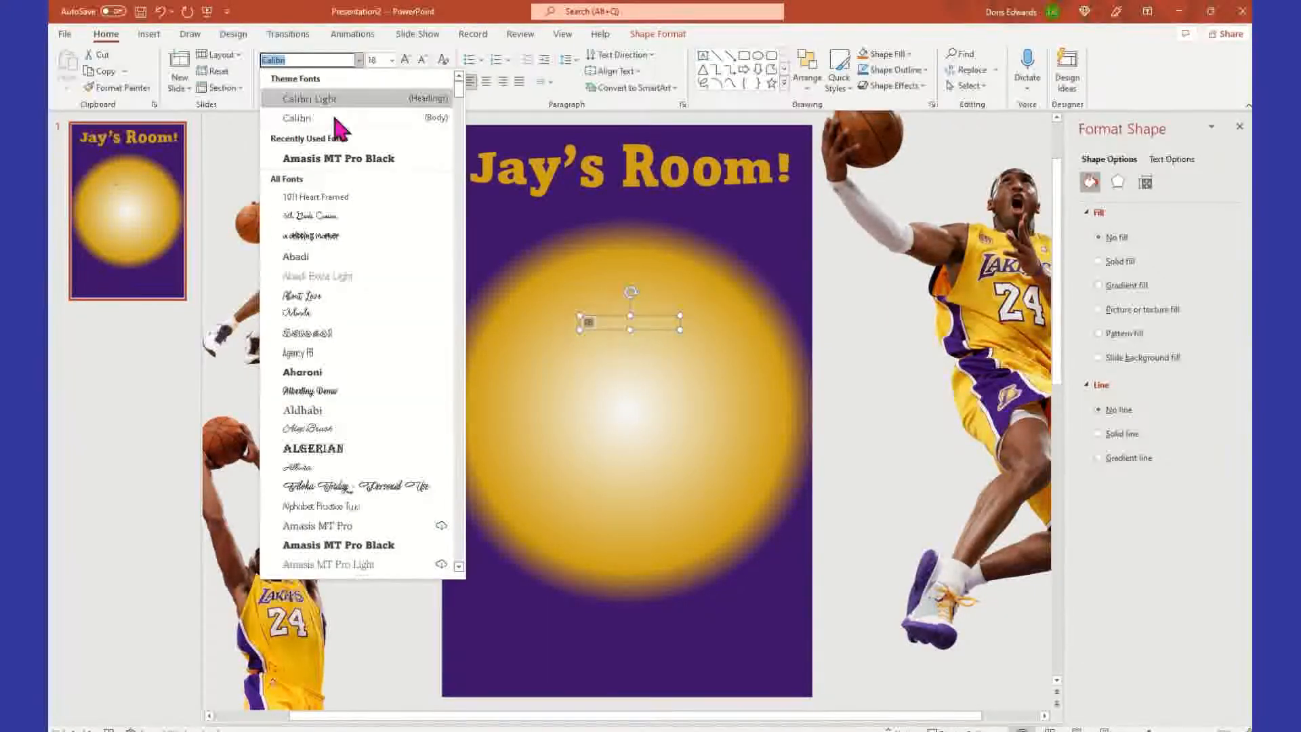
{"action": "left_click", "coordinate": [358, 160]}
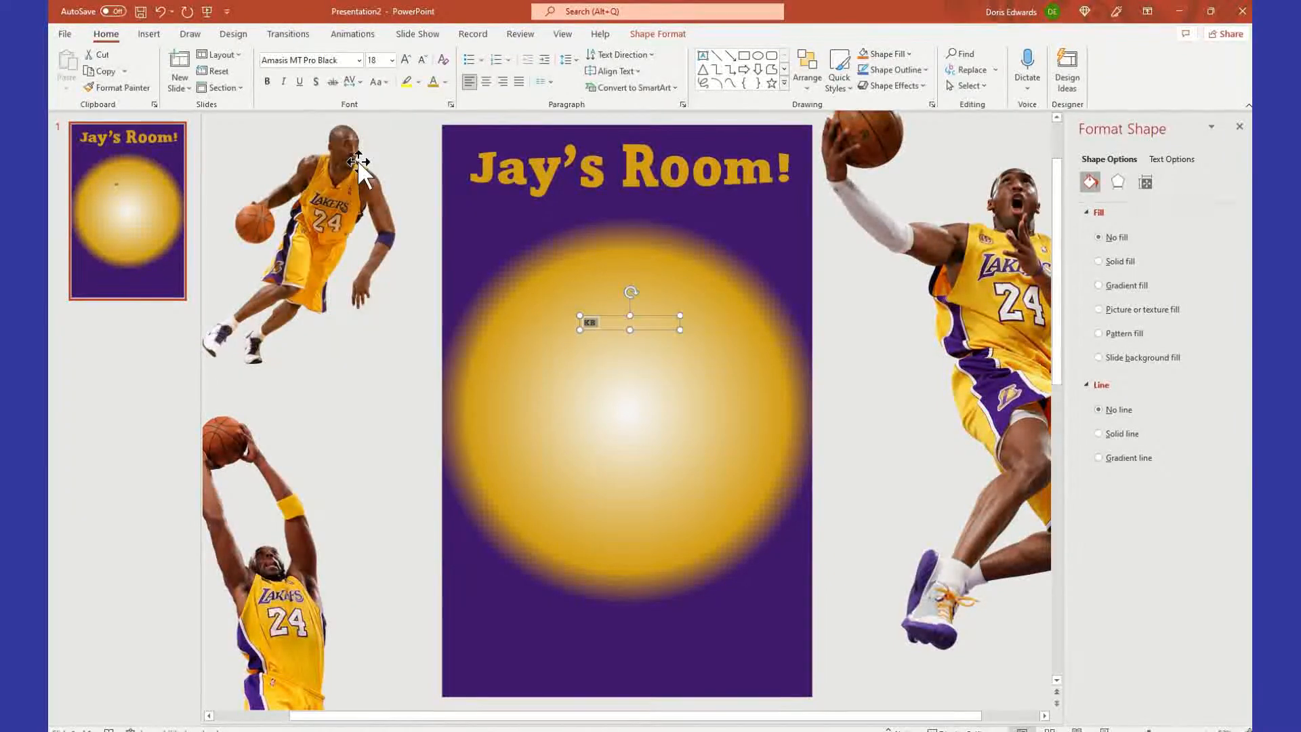
{"action": "left_click", "coordinate": [444, 83]}
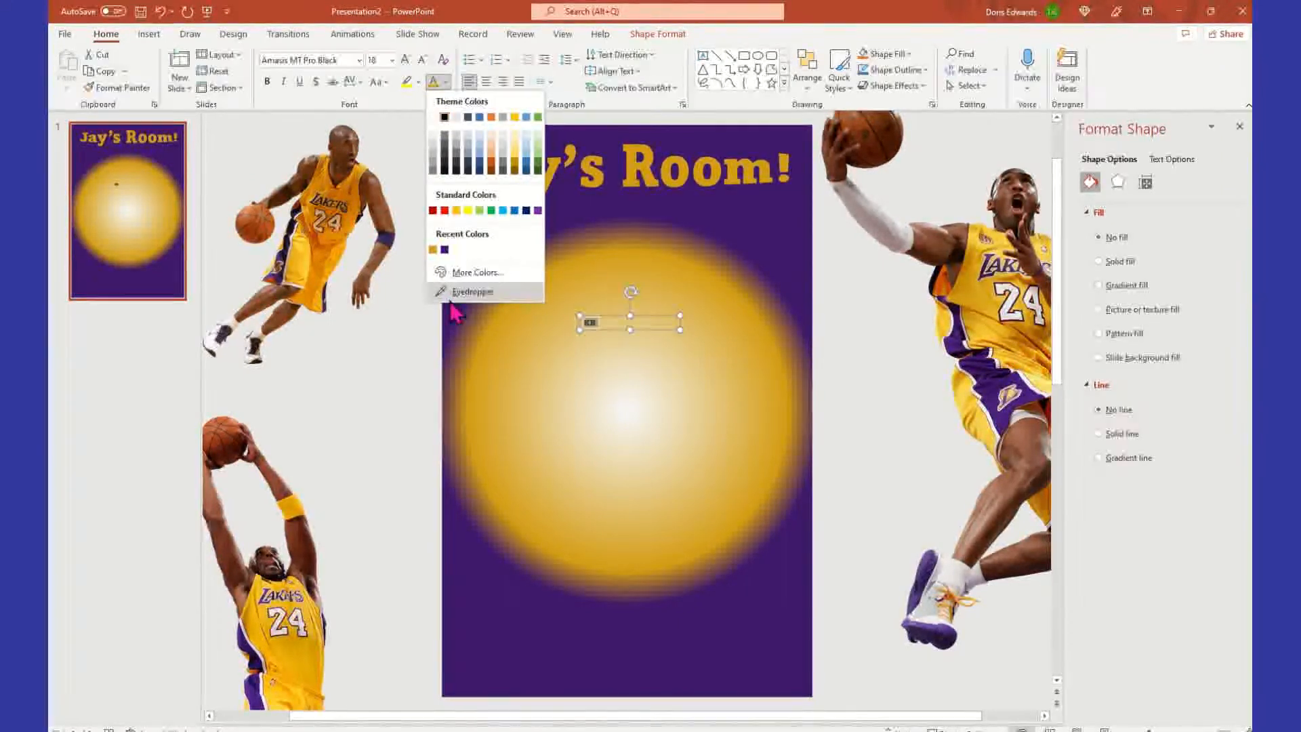
{"action": "left_click", "coordinate": [445, 250]}
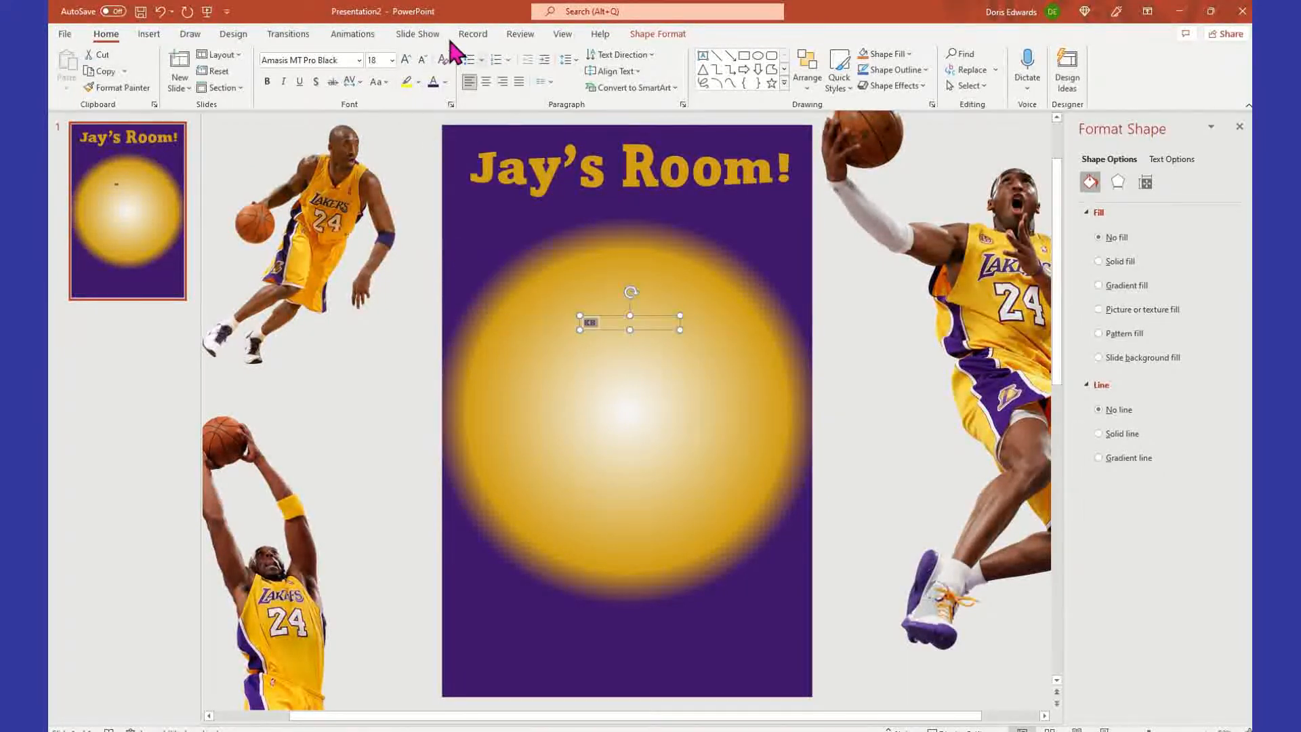
Set the "KB" text to size 88 and center it in its text box
{"action": "left_click", "coordinate": [391, 60]}
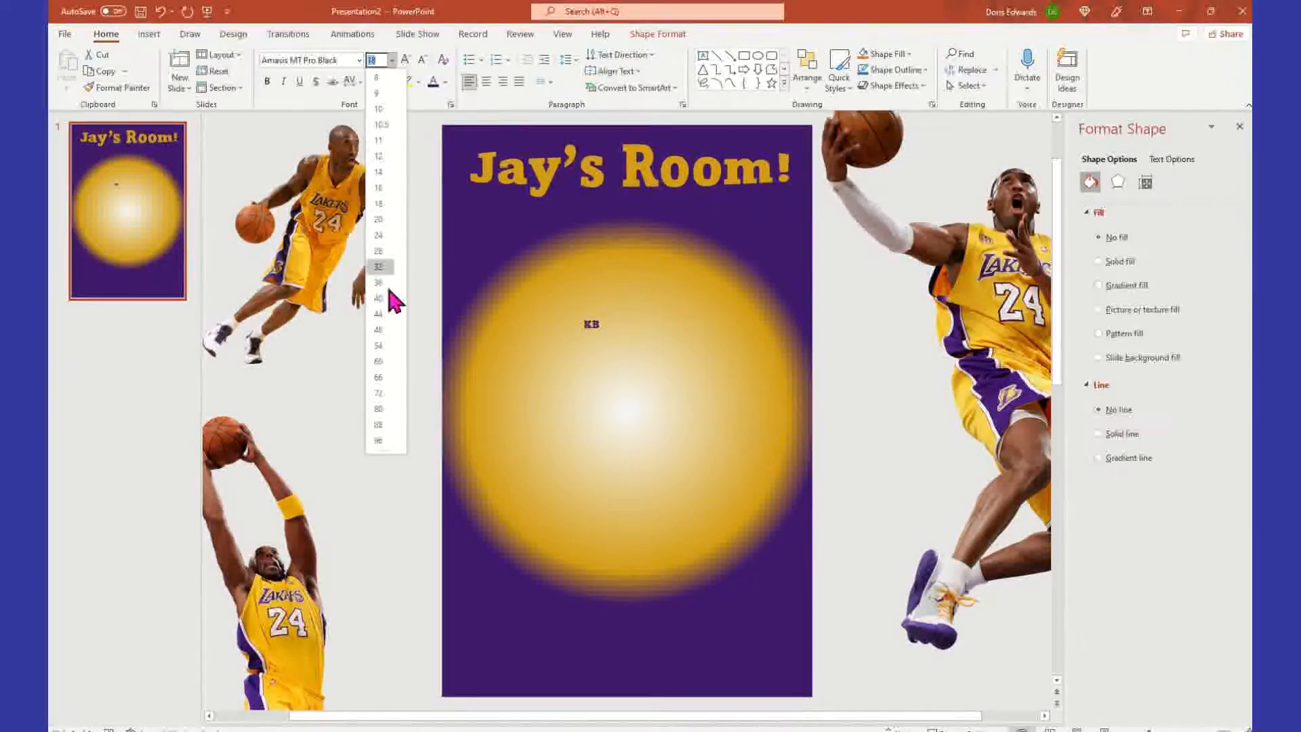
{"action": "left_click", "coordinate": [379, 424]}
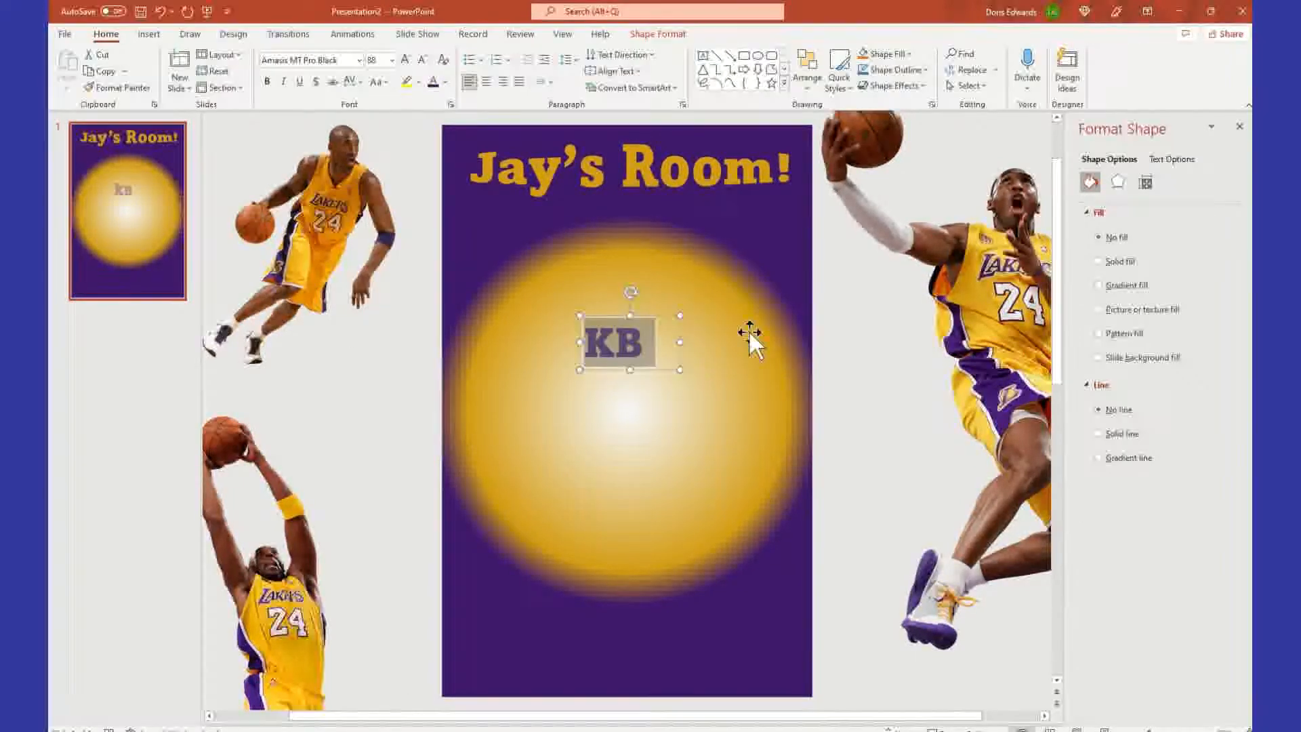
{"action": "left_click", "coordinate": [486, 82]}
{"action": "left_click", "coordinate": [833, 430]}
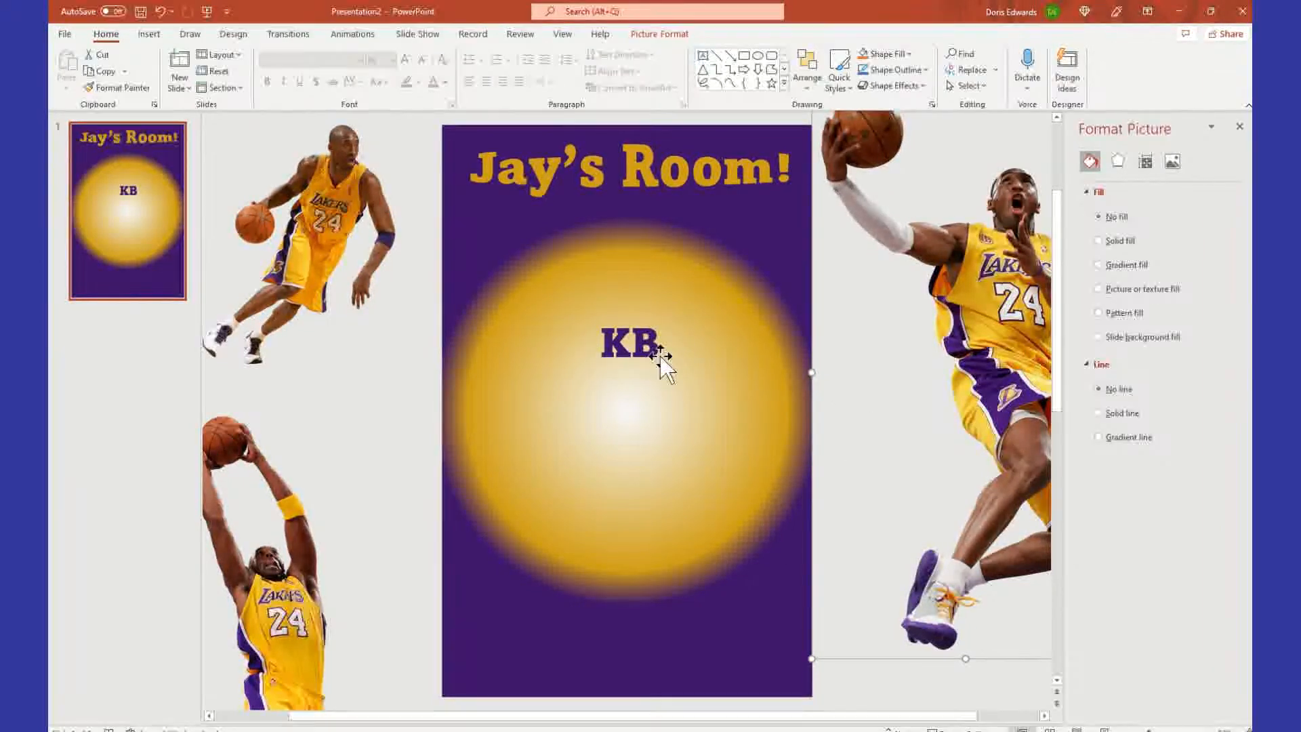
Apply the Inflate warp transform to the purple "KB" text
{"action": "left_click", "coordinate": [614, 345]}
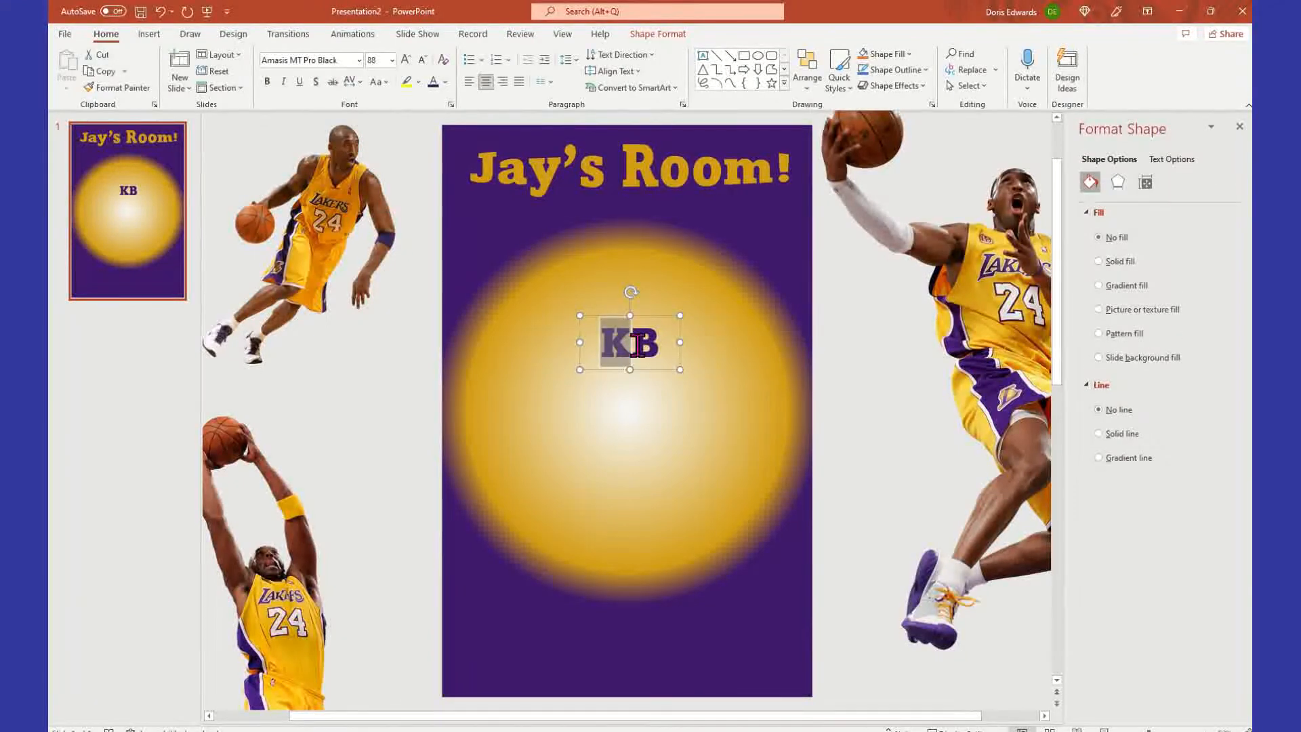
{"action": "double_click", "coordinate": [613, 346]}
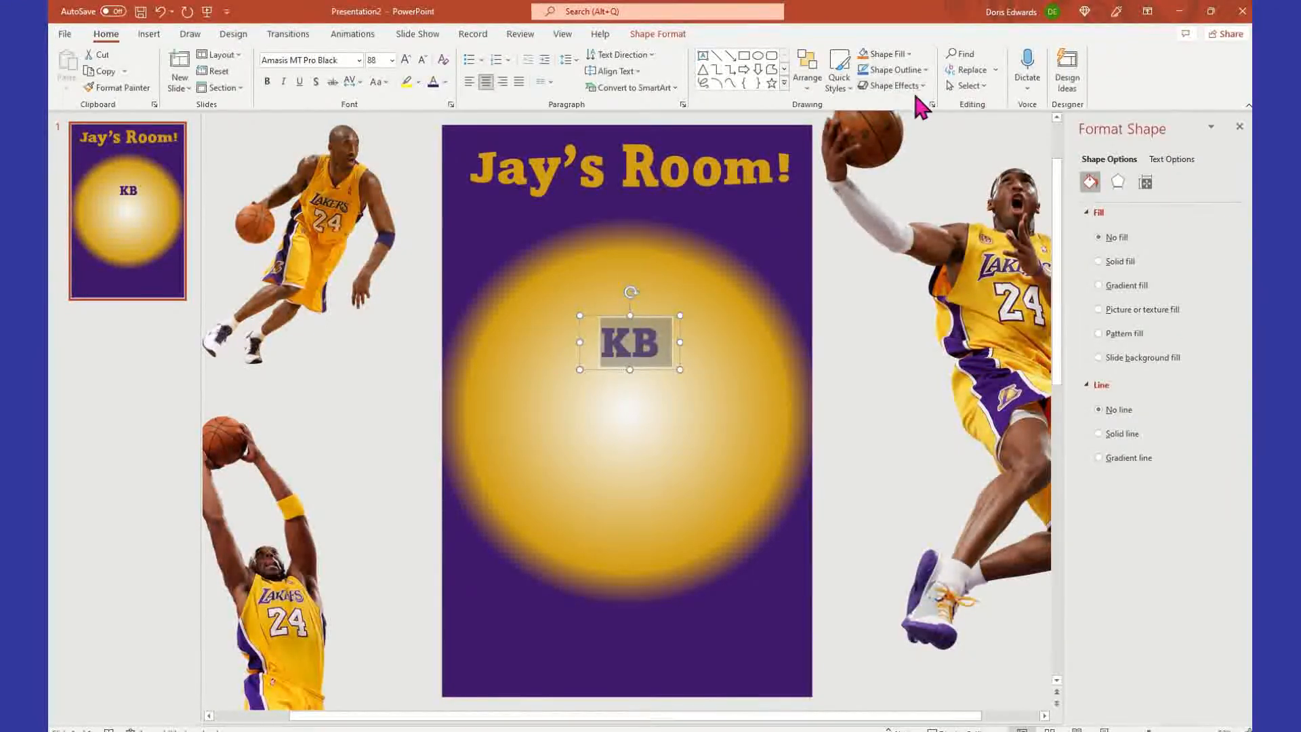
{"action": "left_click", "coordinate": [922, 87]}
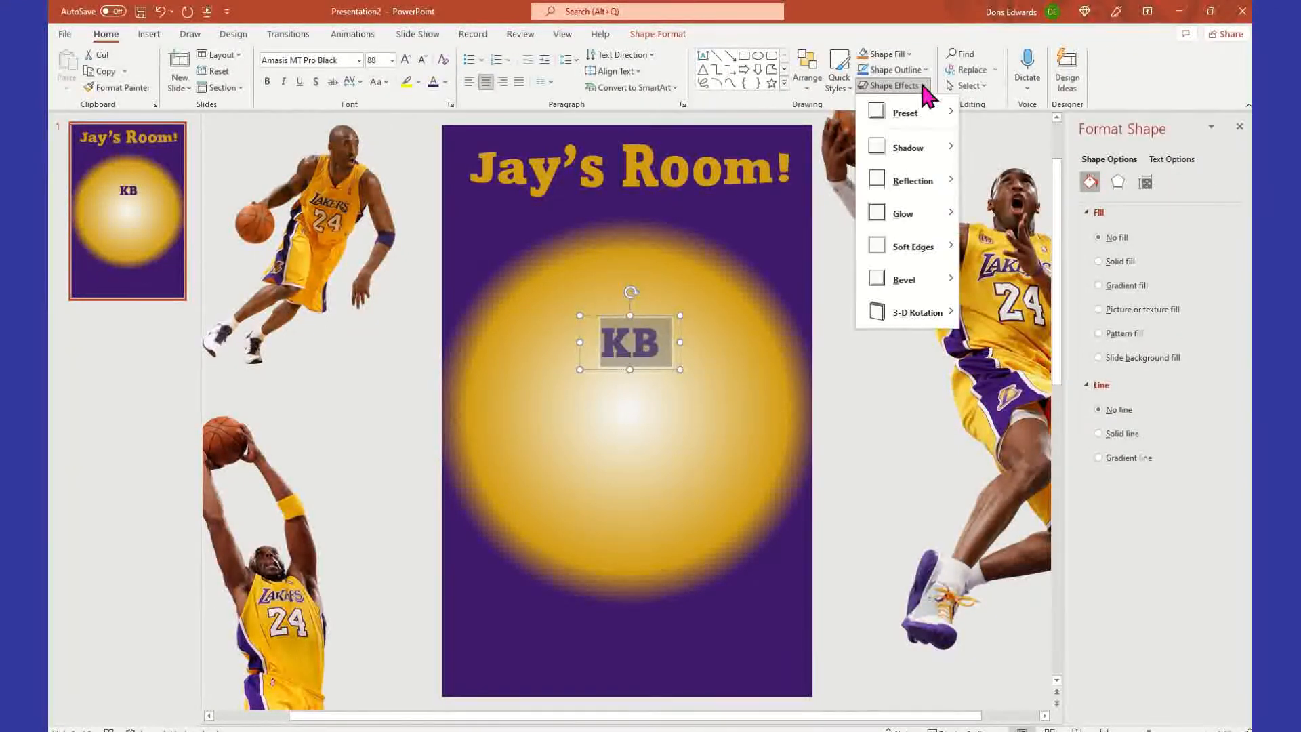
{"action": "left_click", "coordinate": [922, 87]}
{"action": "left_click", "coordinate": [680, 39]}
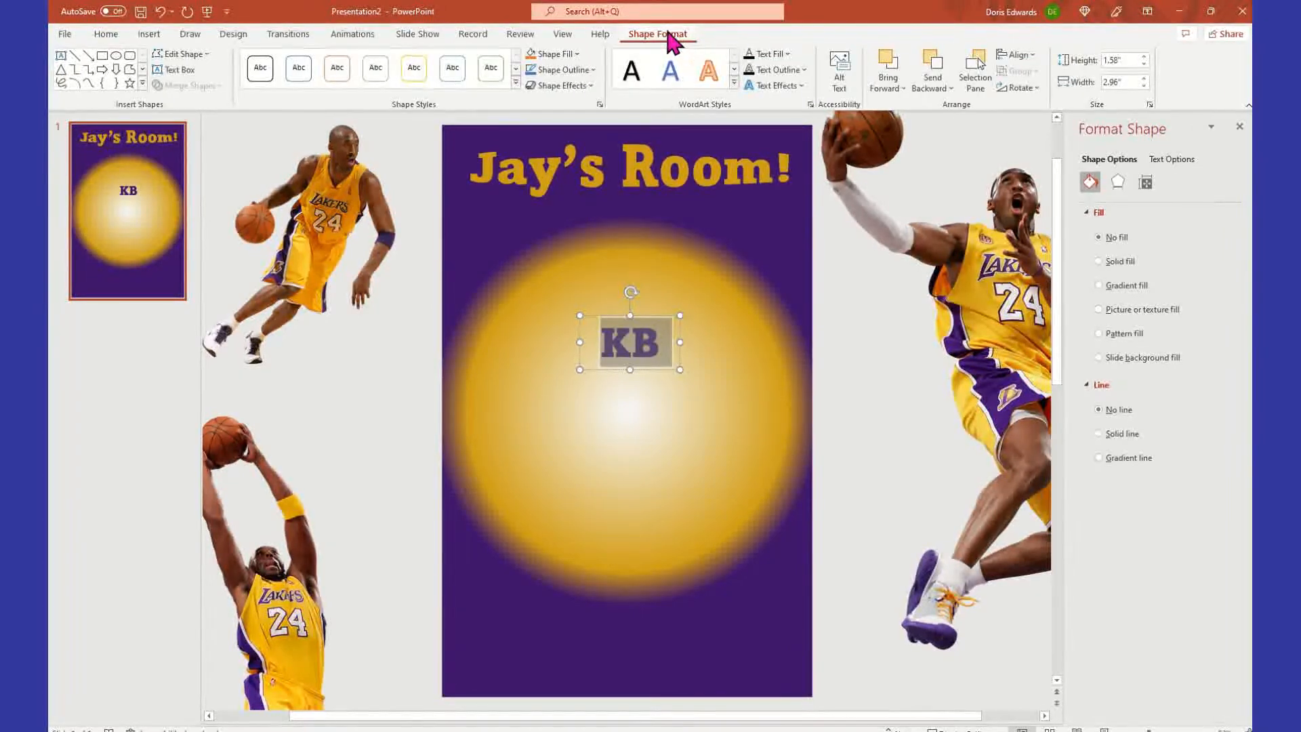
{"action": "left_click", "coordinate": [780, 86]}
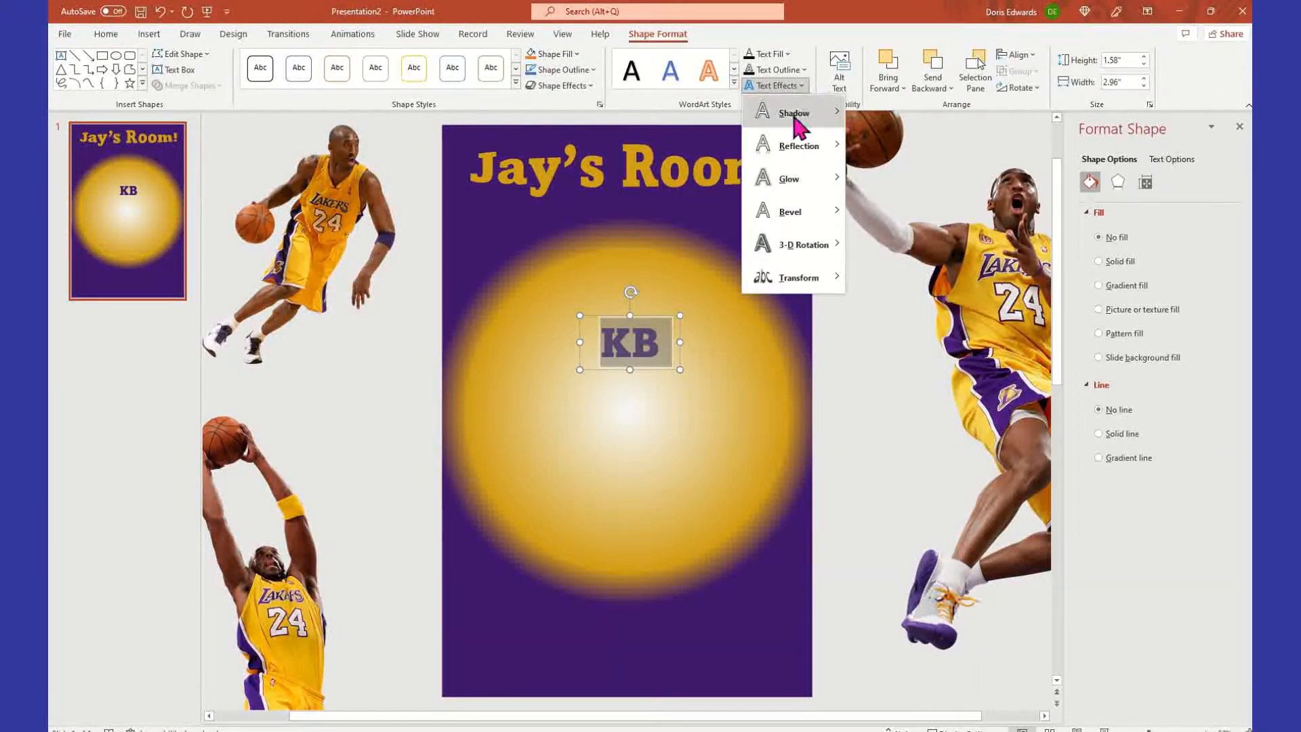
{"action": "mouse_move", "coordinate": [794, 293]}
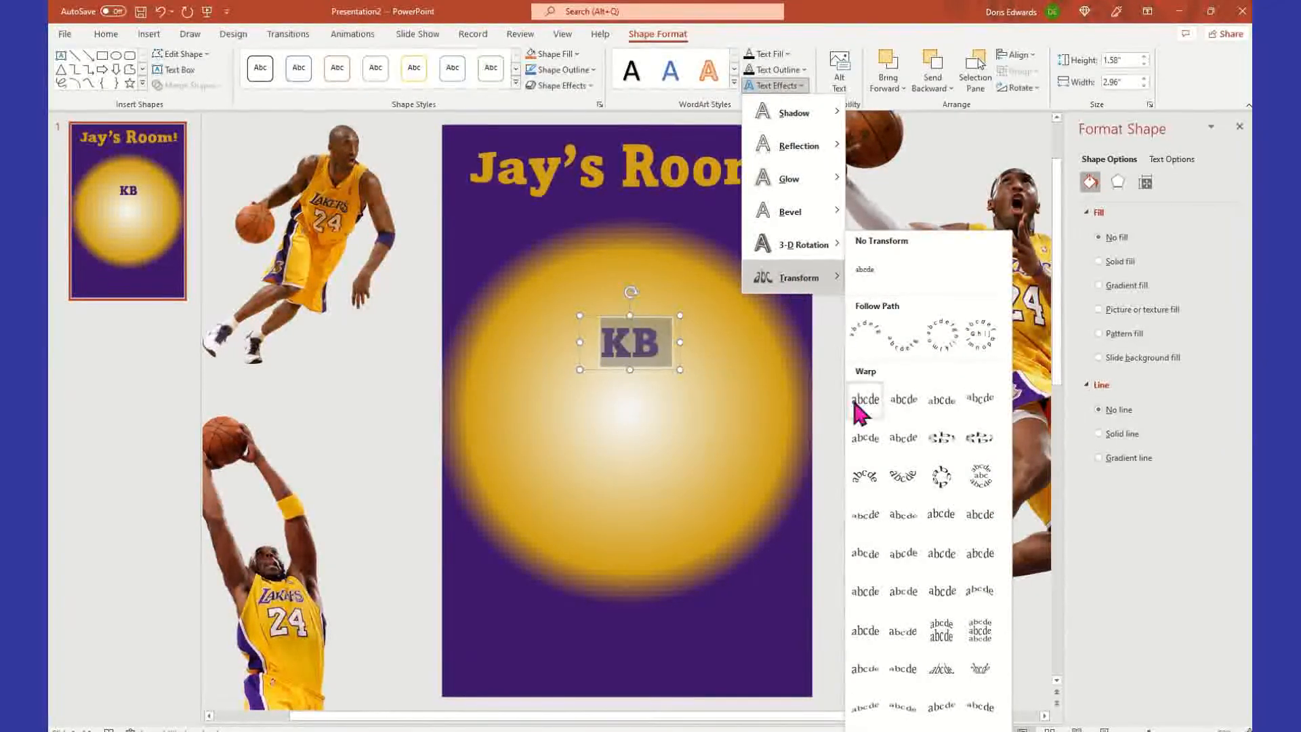
{"action": "left_click", "coordinate": [863, 591]}
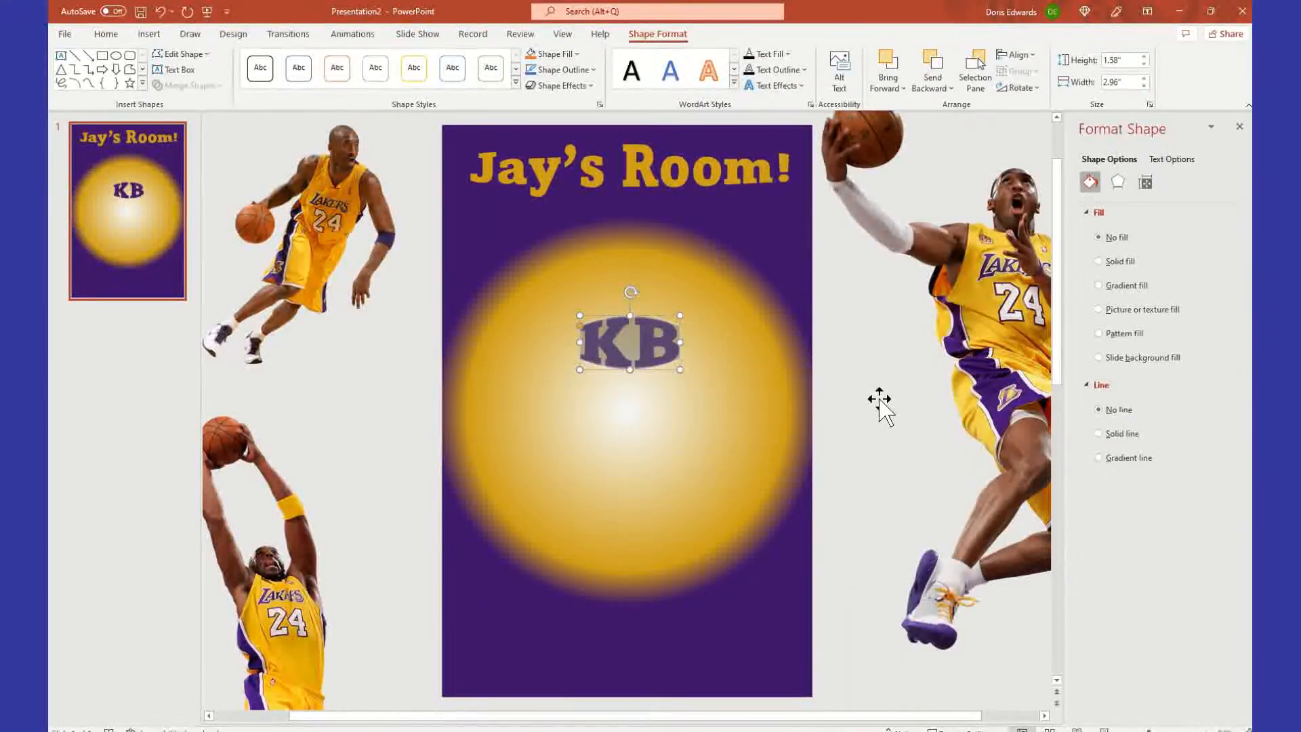
{"action": "left_click", "coordinate": [880, 407]}
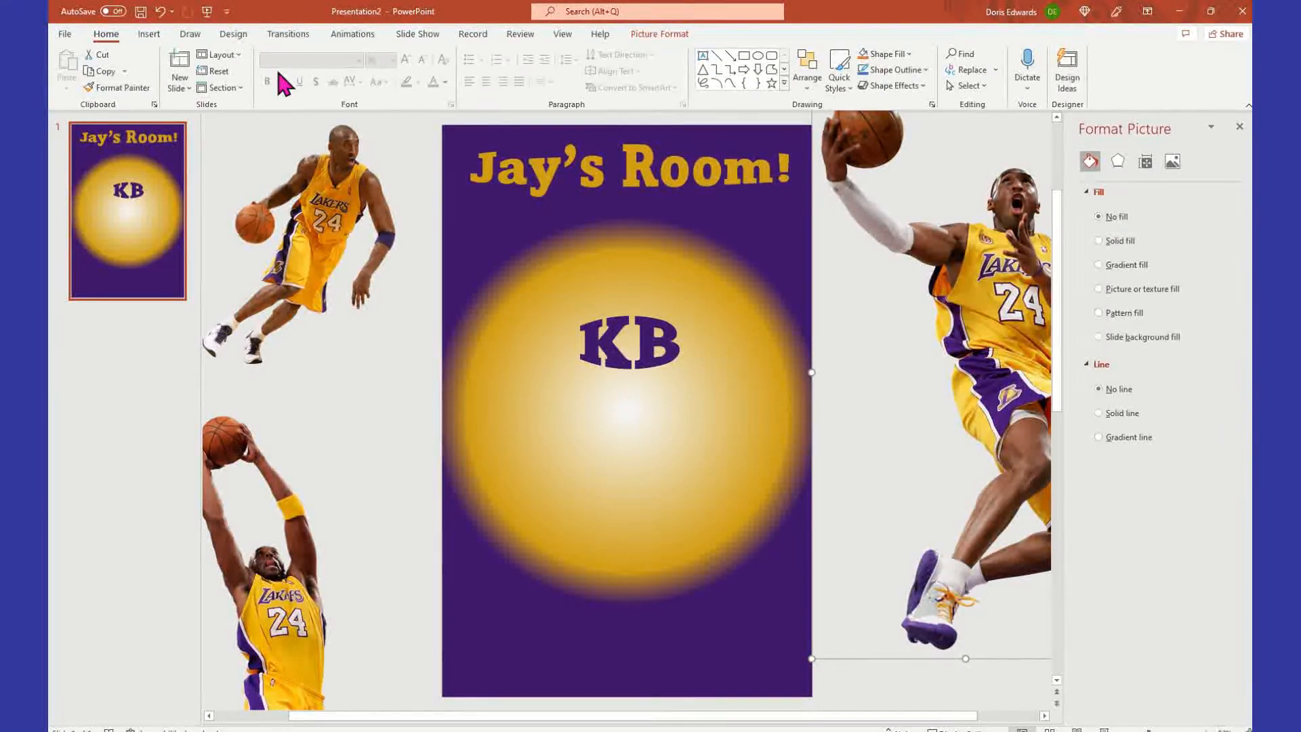
Add a text box below the gold circle containing "BLACK MAMBA" and color the text gold
{"action": "left_click", "coordinate": [149, 34]}
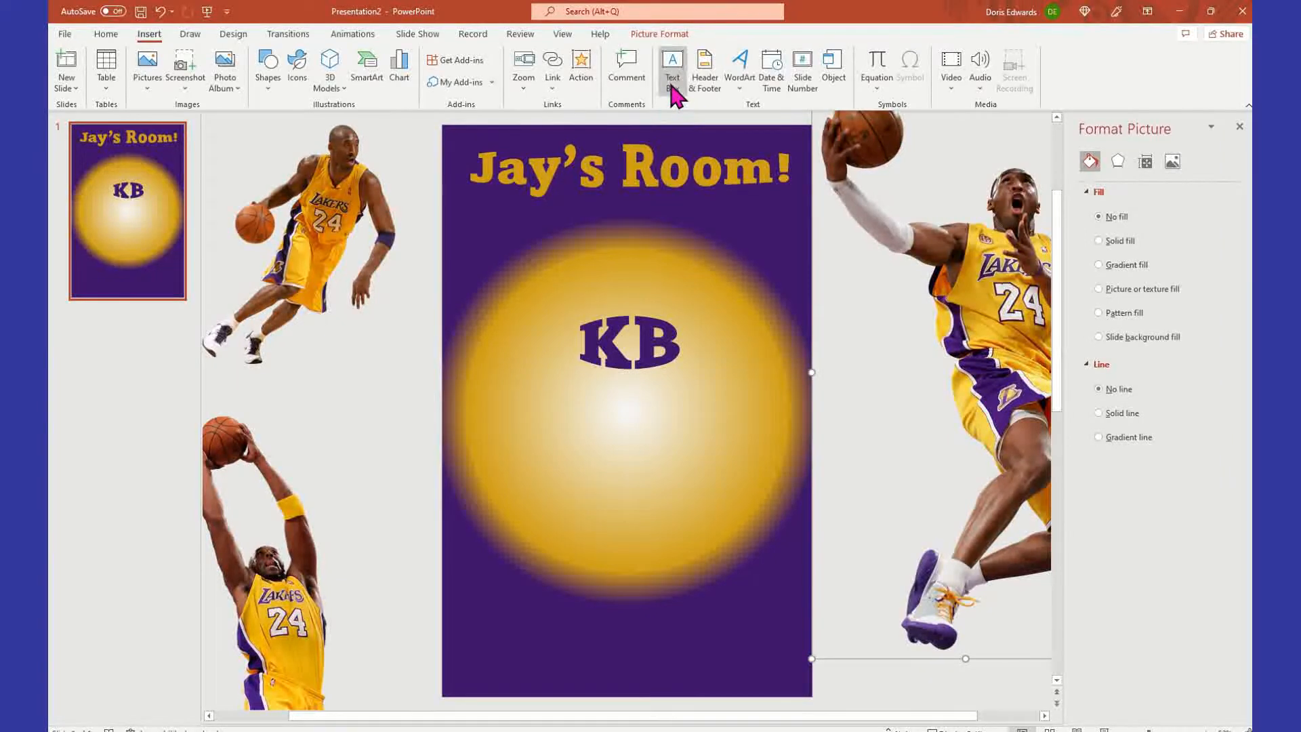
{"action": "left_click_drag", "start_coordinate": [463, 601], "coordinate": [777, 683]}
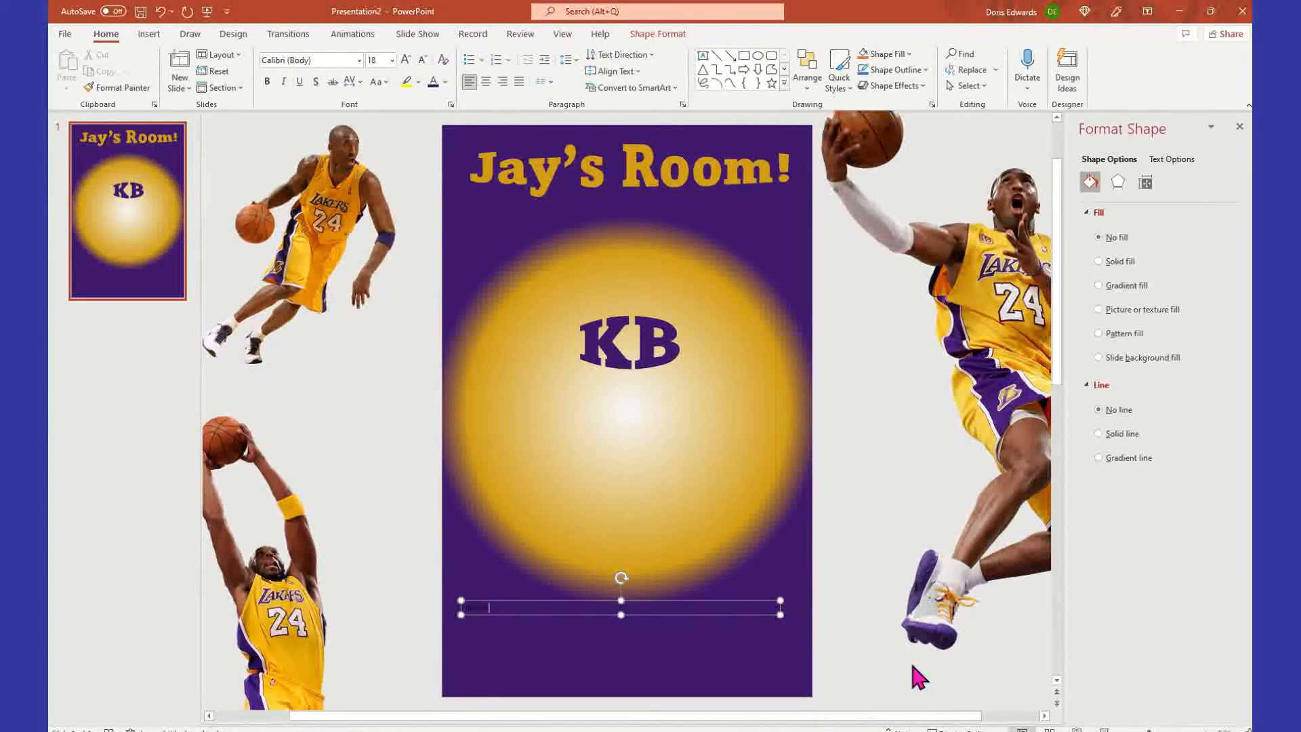
{"action": "type", "text": "Black Mamba"}
{"action": "left_click", "coordinate": [526, 602]}
{"action": "left_click", "coordinate": [445, 81]}
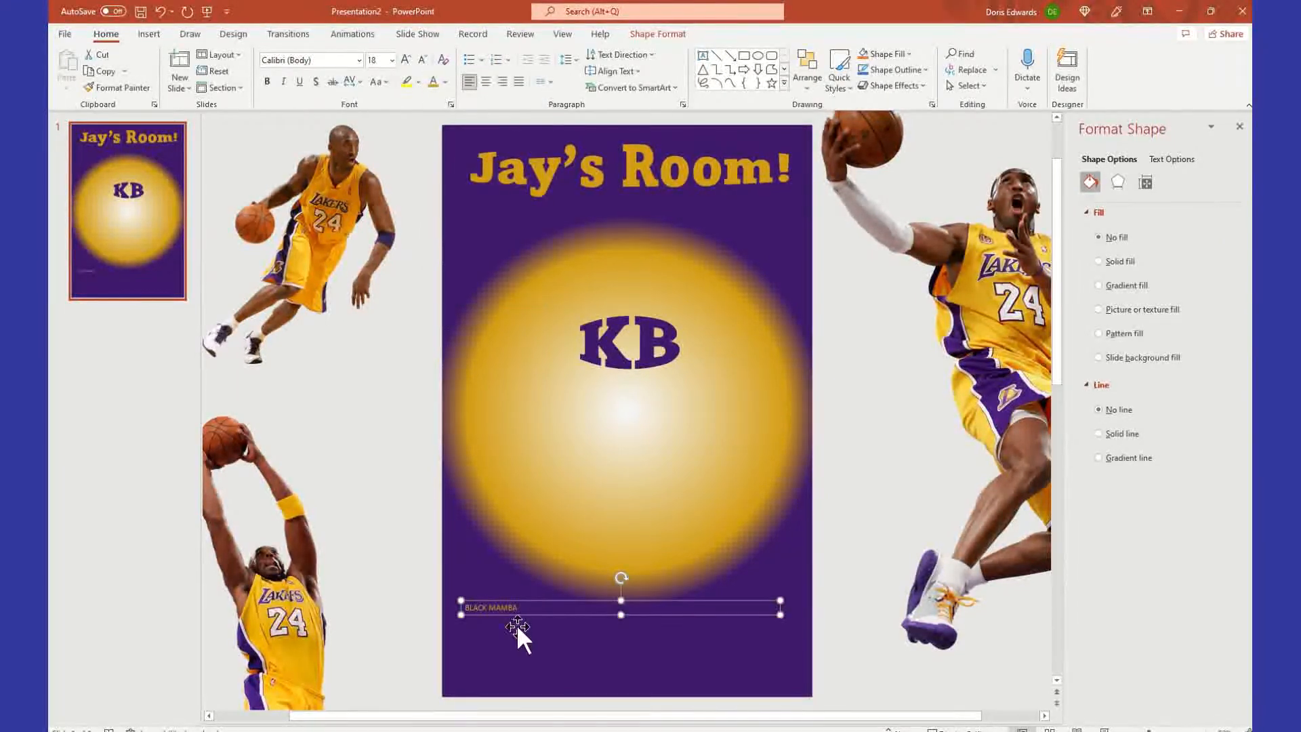
Set the "BLACK MAMBA" text to size 96, bold, and centered in its text box
{"action": "left_click", "coordinate": [391, 61]}
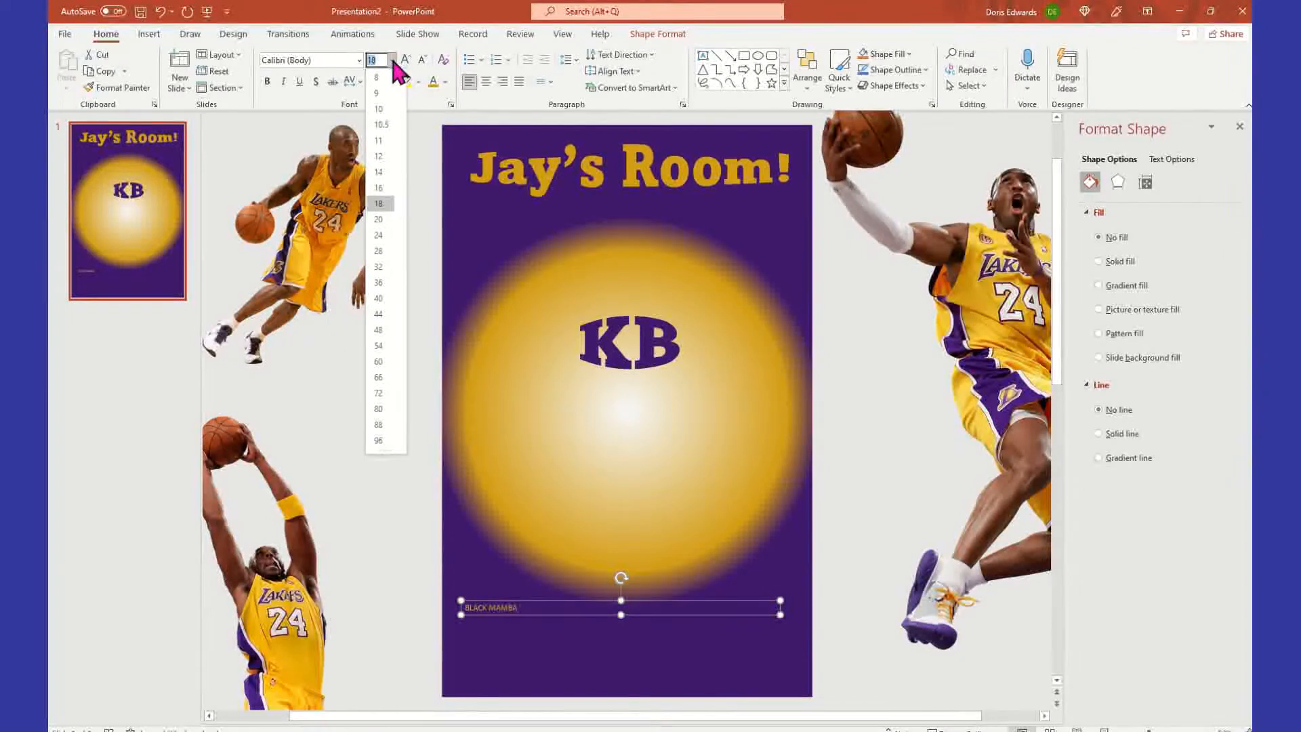
{"action": "left_click", "coordinate": [378, 440]}
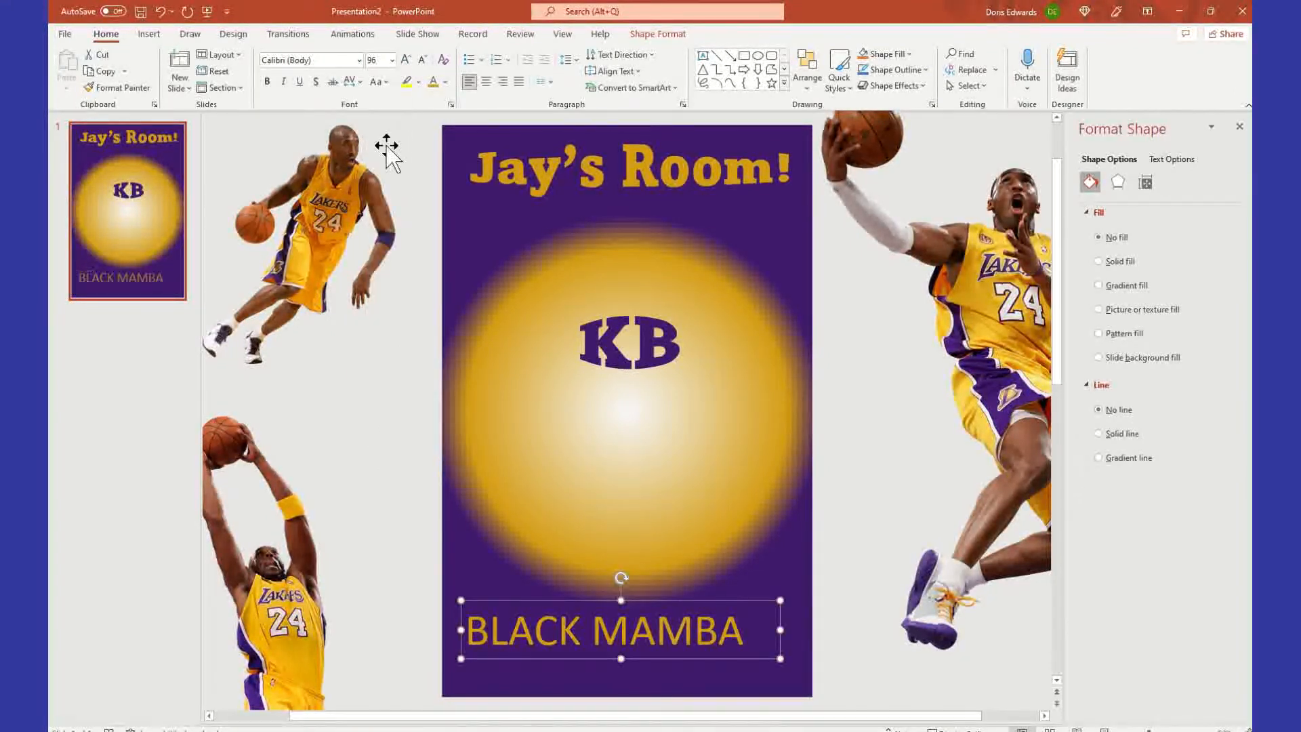
{"action": "left_click", "coordinate": [268, 82]}
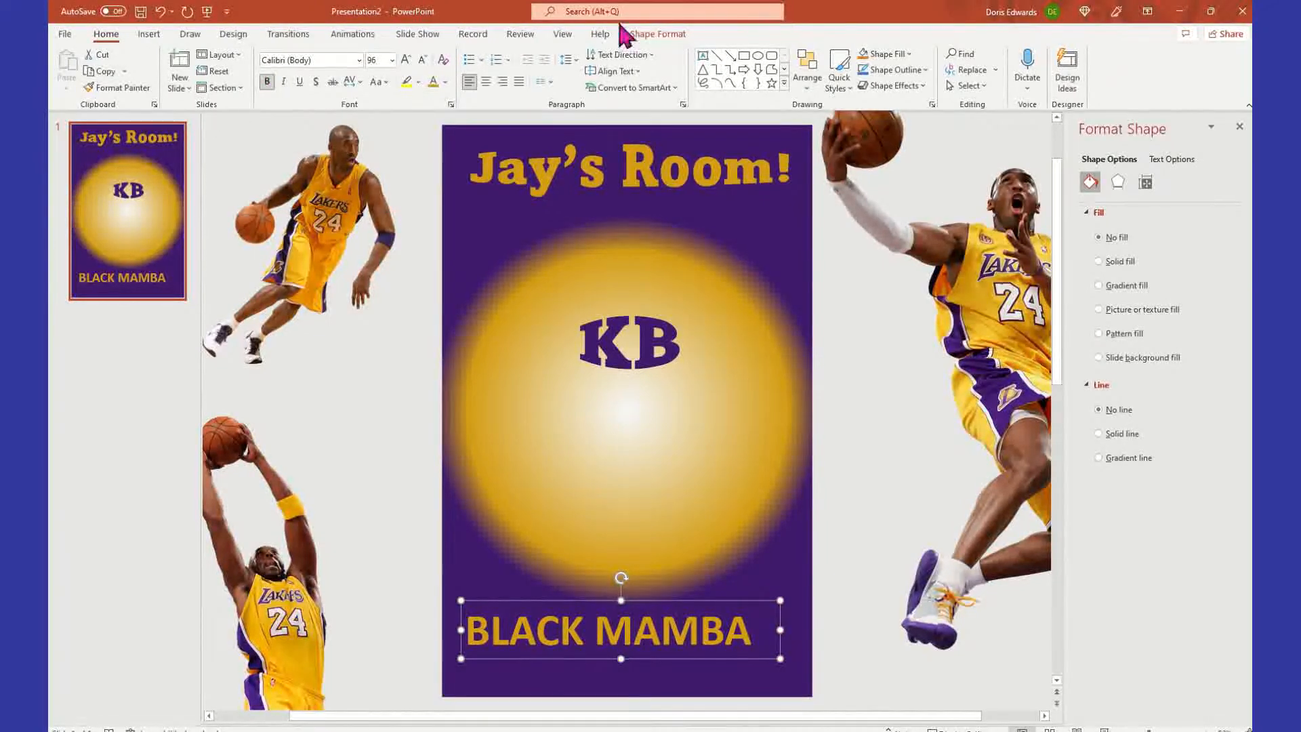
{"action": "left_click", "coordinate": [487, 80]}
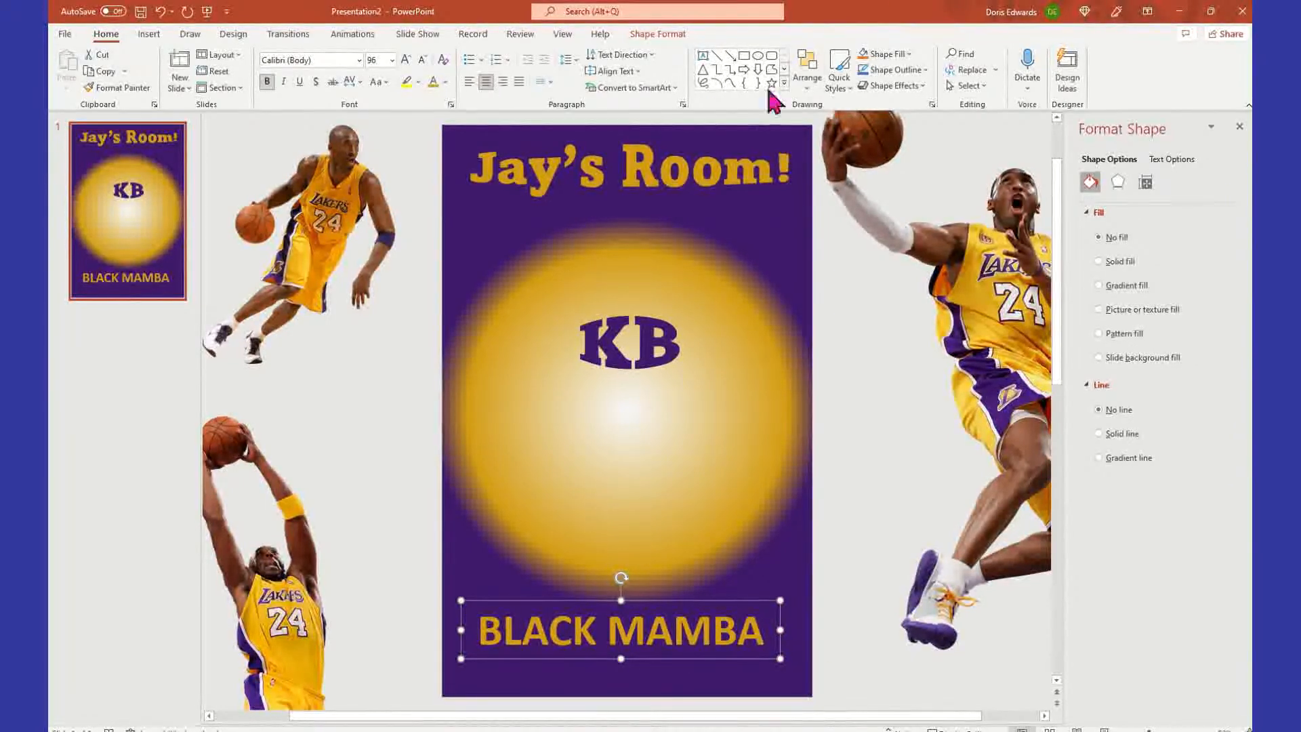
Apply the Inflate warp transform to "BLACK MAMBA" and center the text horizontally near the poster's lower edge
{"action": "left_click", "coordinate": [657, 35]}
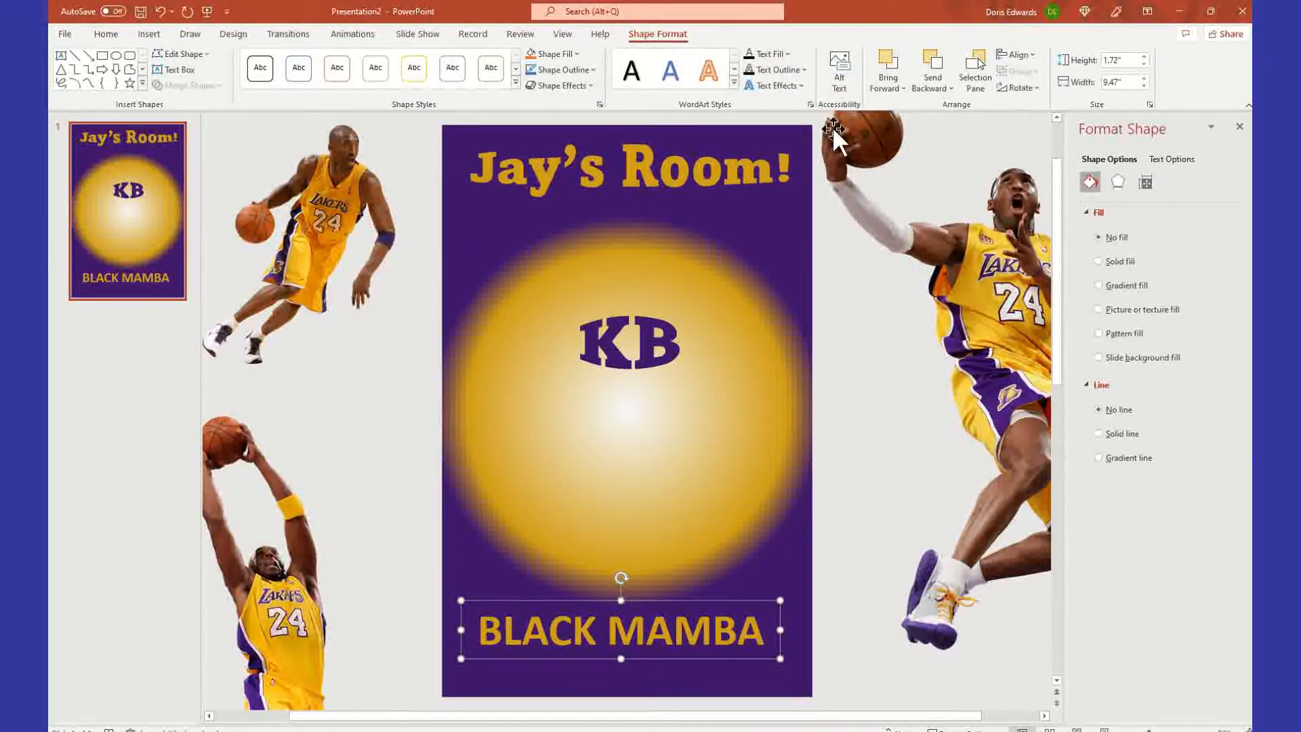
{"action": "left_click", "coordinate": [779, 85]}
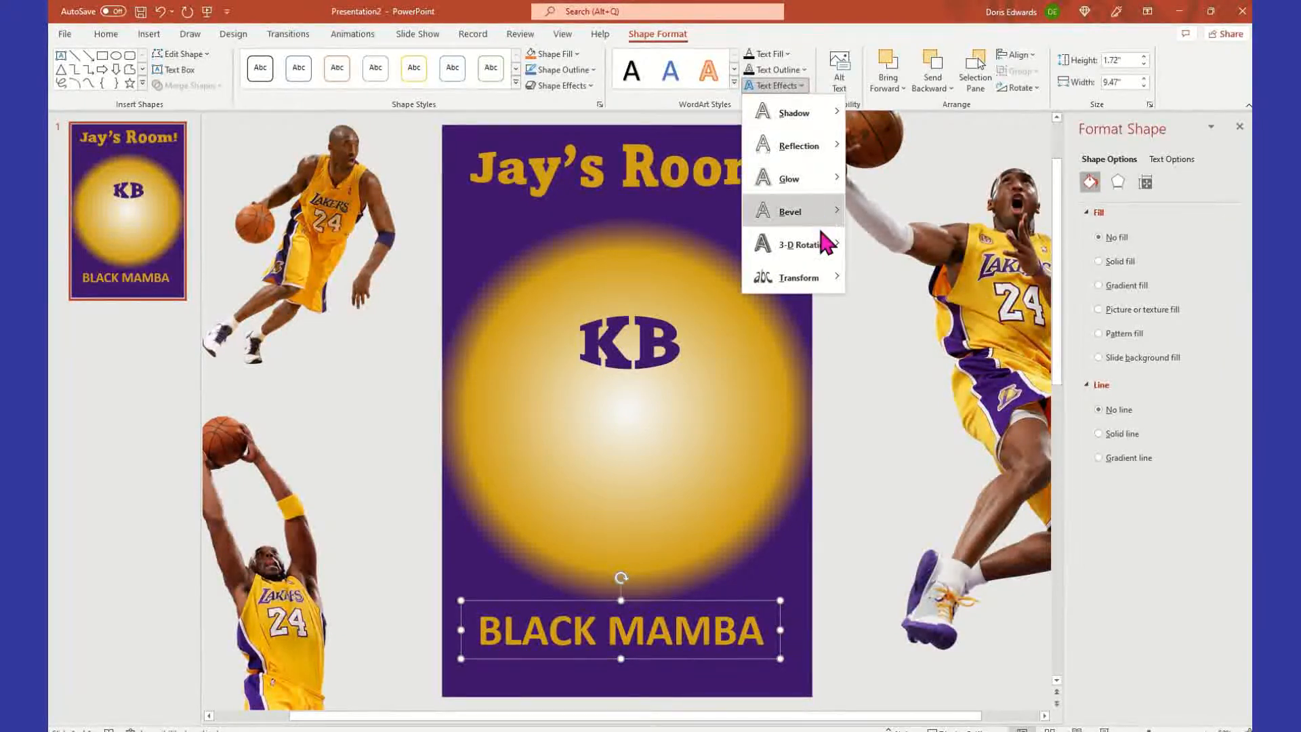
{"action": "mouse_move", "coordinate": [823, 281]}
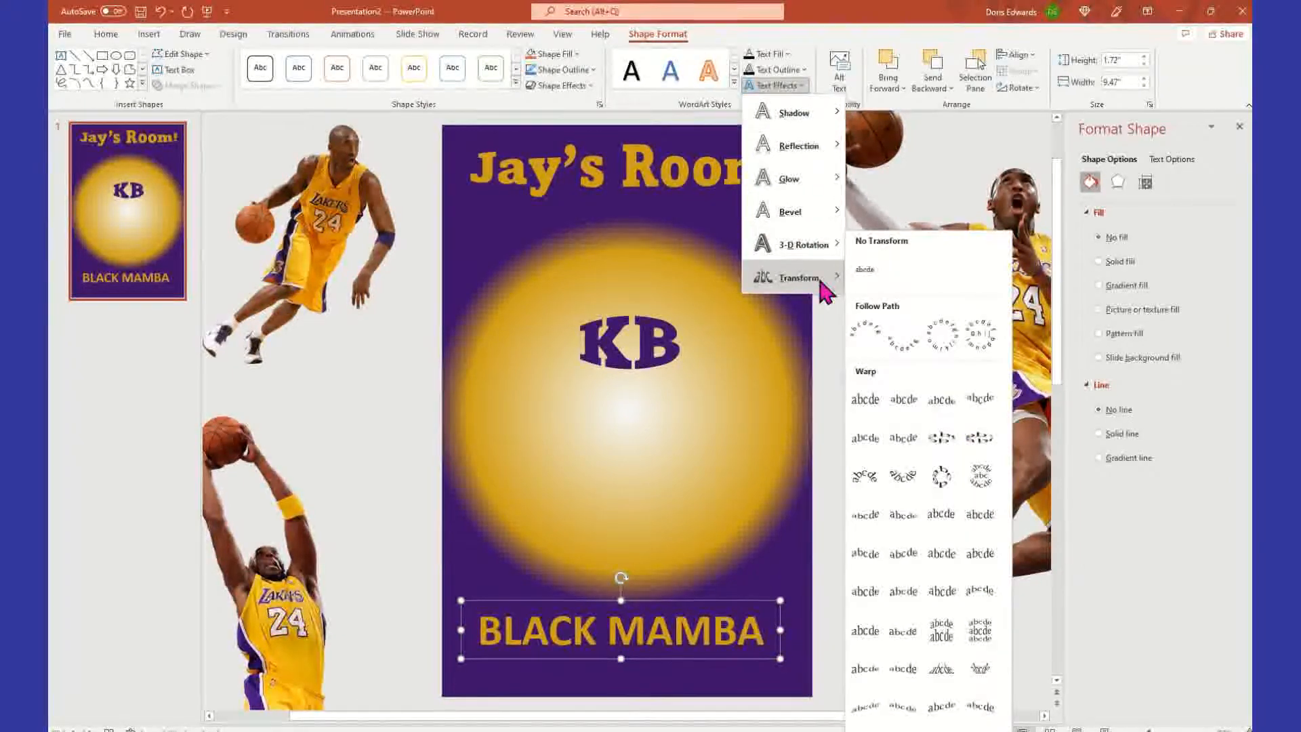
{"action": "left_click", "coordinate": [865, 595]}
{"action": "left_click_drag", "start_coordinate": [727, 602], "coordinate": [734, 620]}
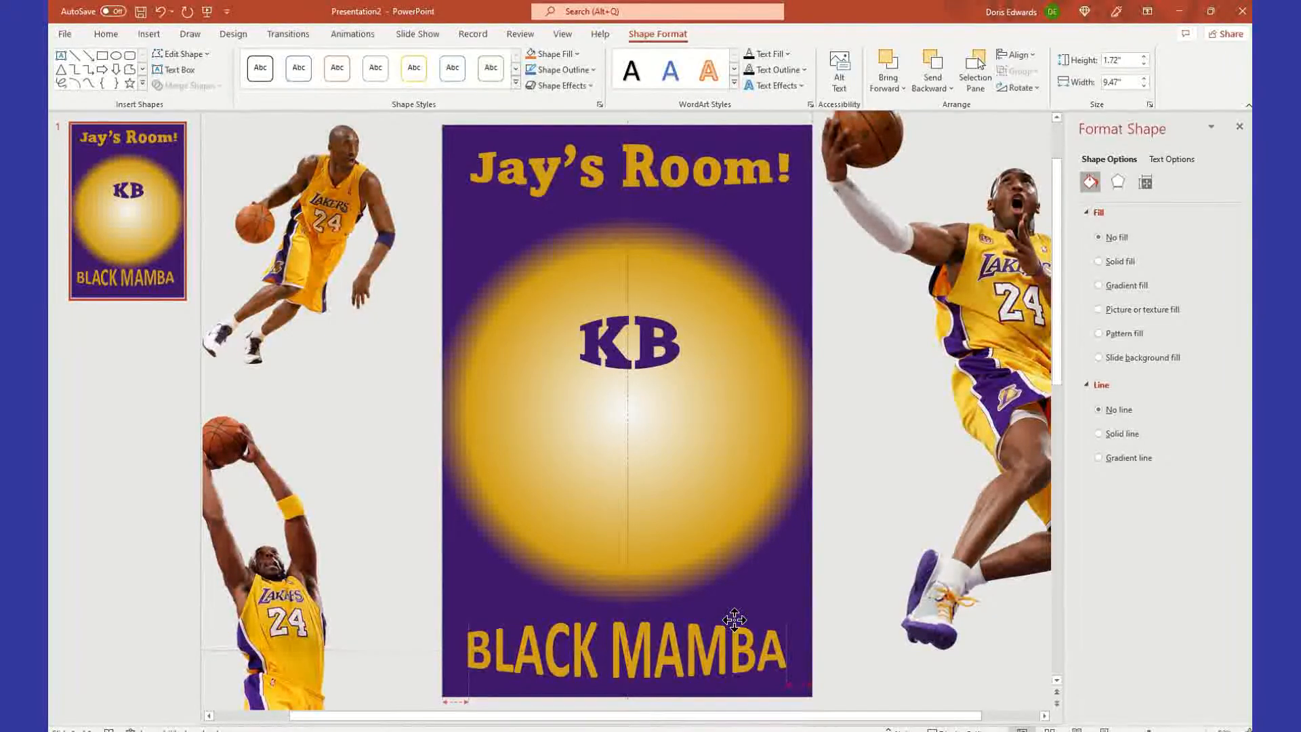
{"action": "left_click_drag", "start_coordinate": [734, 620], "coordinate": [734, 619]}
{"action": "left_click", "coordinate": [881, 649]}
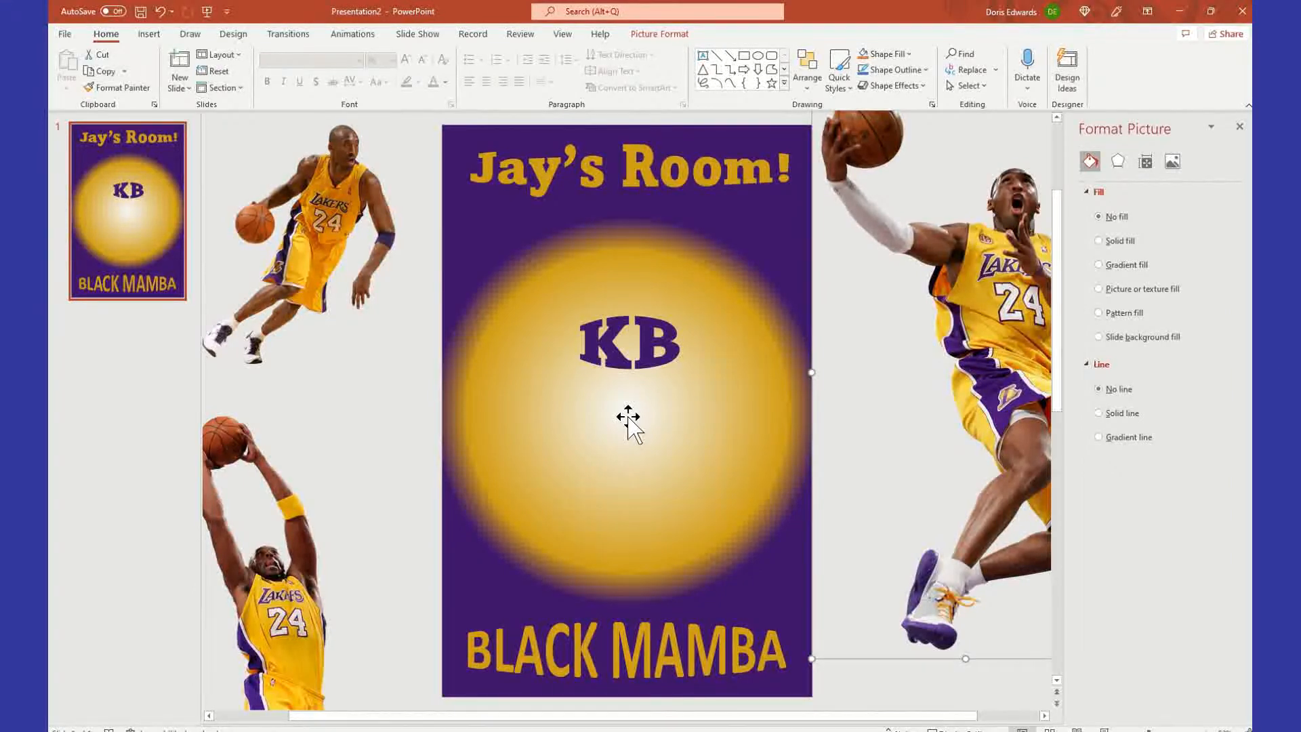
Shrink the dribbling player picture, bring it to the front, and place it in the gold circle below "KB"
{"action": "left_click_drag", "start_coordinate": [316, 211], "coordinate": [324, 259]}
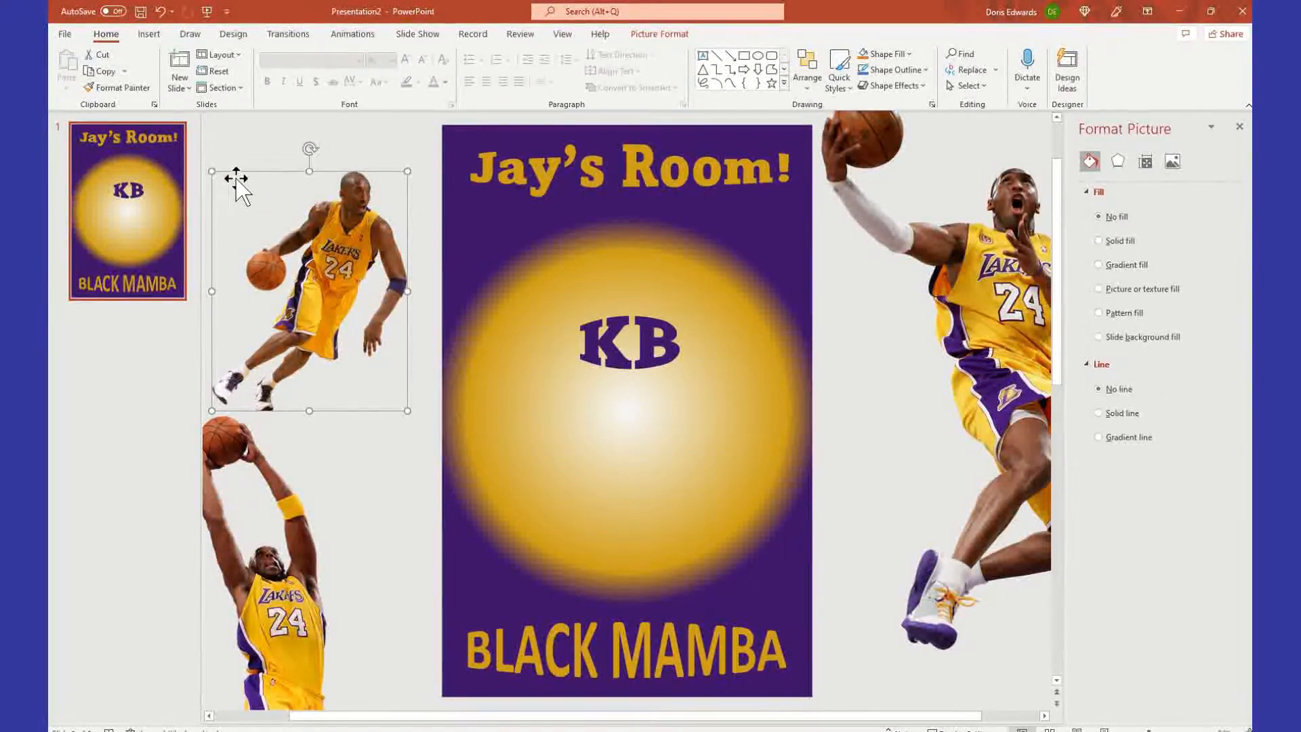
{"action": "left_click_drag", "start_coordinate": [212, 172], "coordinate": [248, 197]}
{"action": "left_click_drag", "start_coordinate": [340, 254], "coordinate": [334, 210]}
{"action": "right_click", "coordinate": [335, 210]}
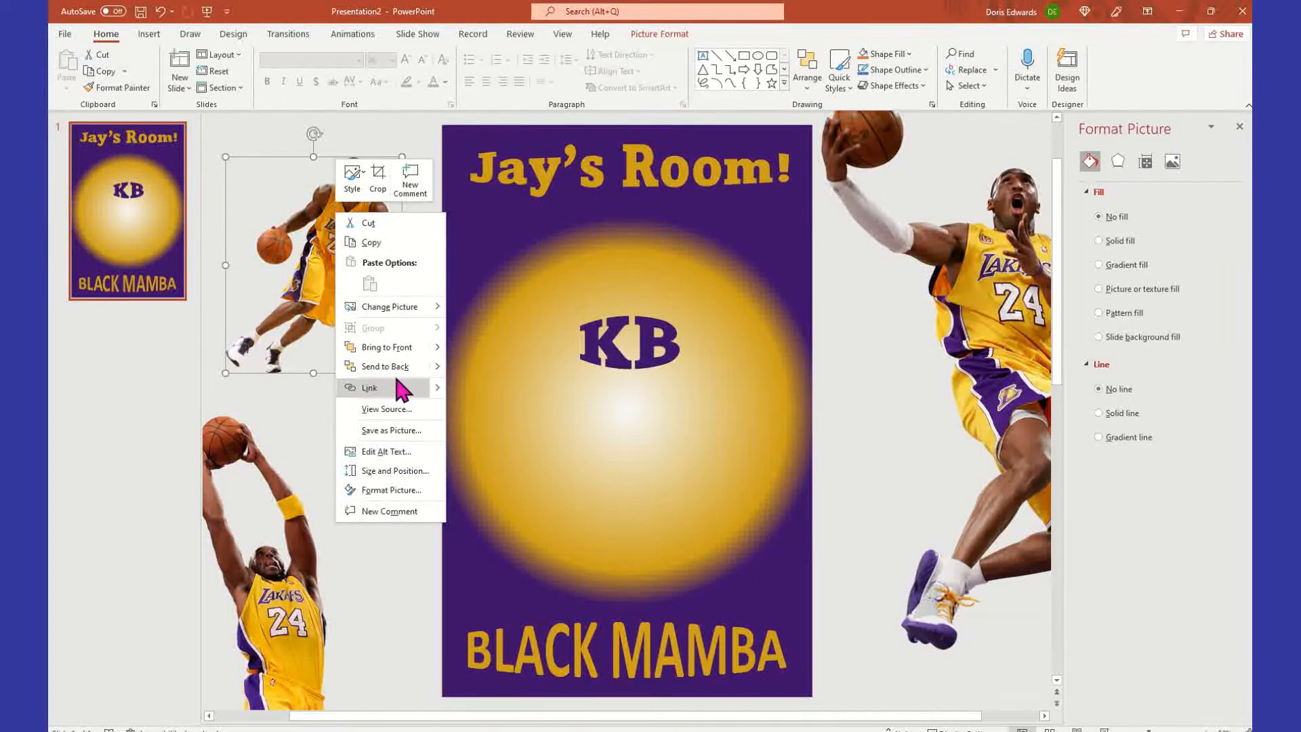
{"action": "left_click", "coordinate": [386, 347]}
{"action": "left_click_drag", "start_coordinate": [352, 256], "coordinate": [640, 477]}
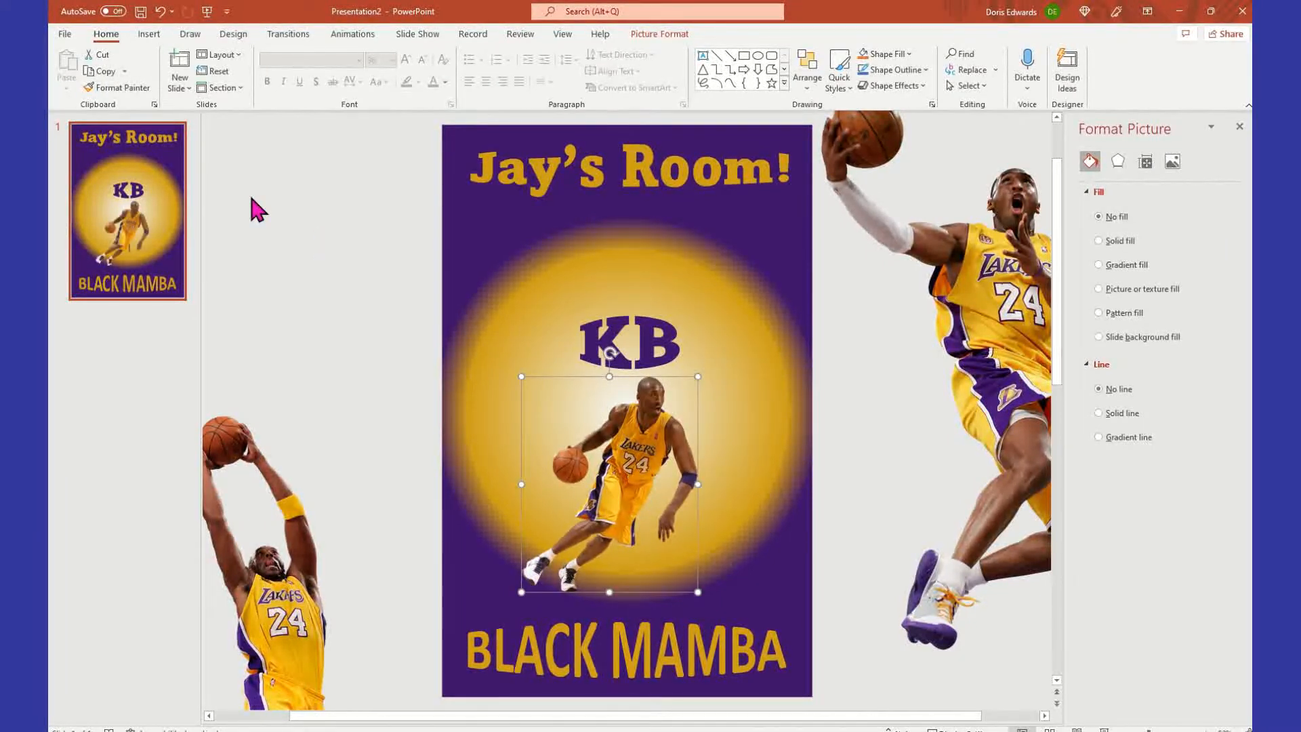
{"action": "left_click", "coordinate": [387, 502]}
Bring the large leaping player picture to the front, shrink it, and position it along the poster's right side
{"action": "left_click_drag", "start_coordinate": [1043, 310], "coordinate": [931, 327]}
{"action": "right_click", "coordinate": [931, 328]}
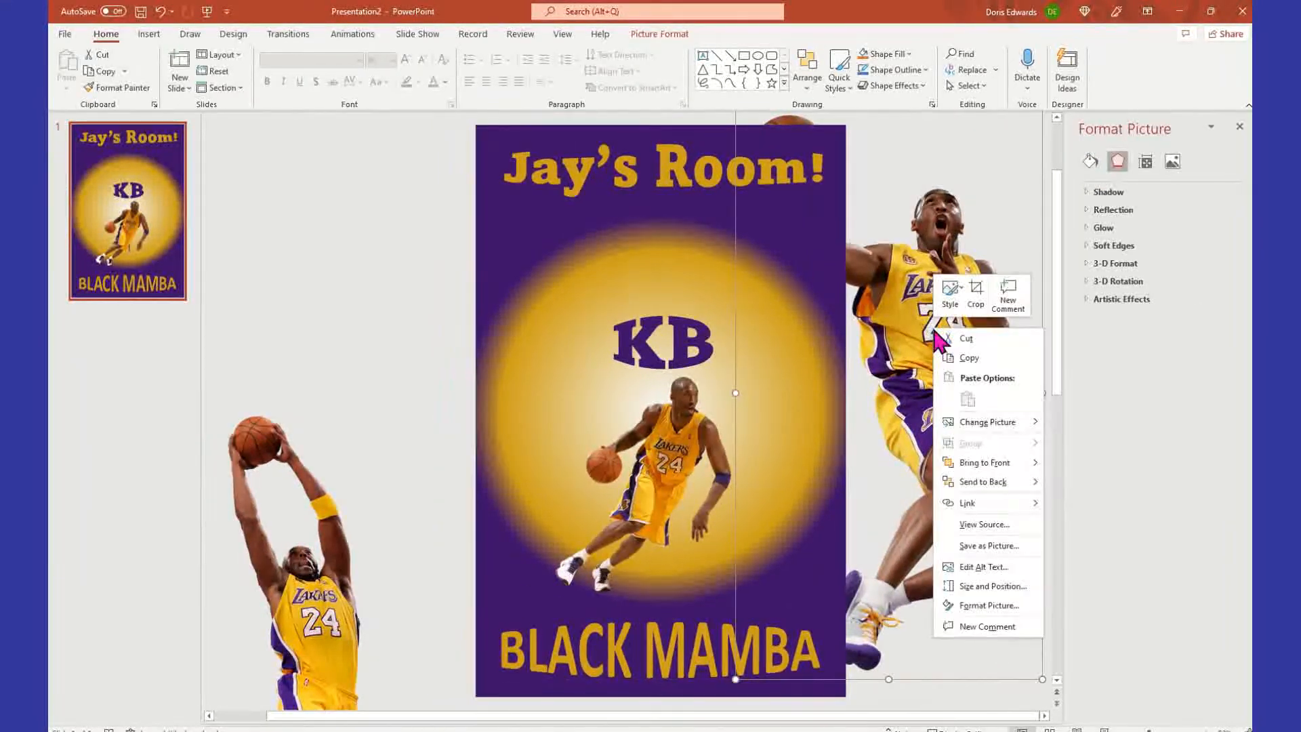
{"action": "left_click", "coordinate": [1015, 466]}
{"action": "left_click_drag", "start_coordinate": [1014, 466], "coordinate": [853, 454]}
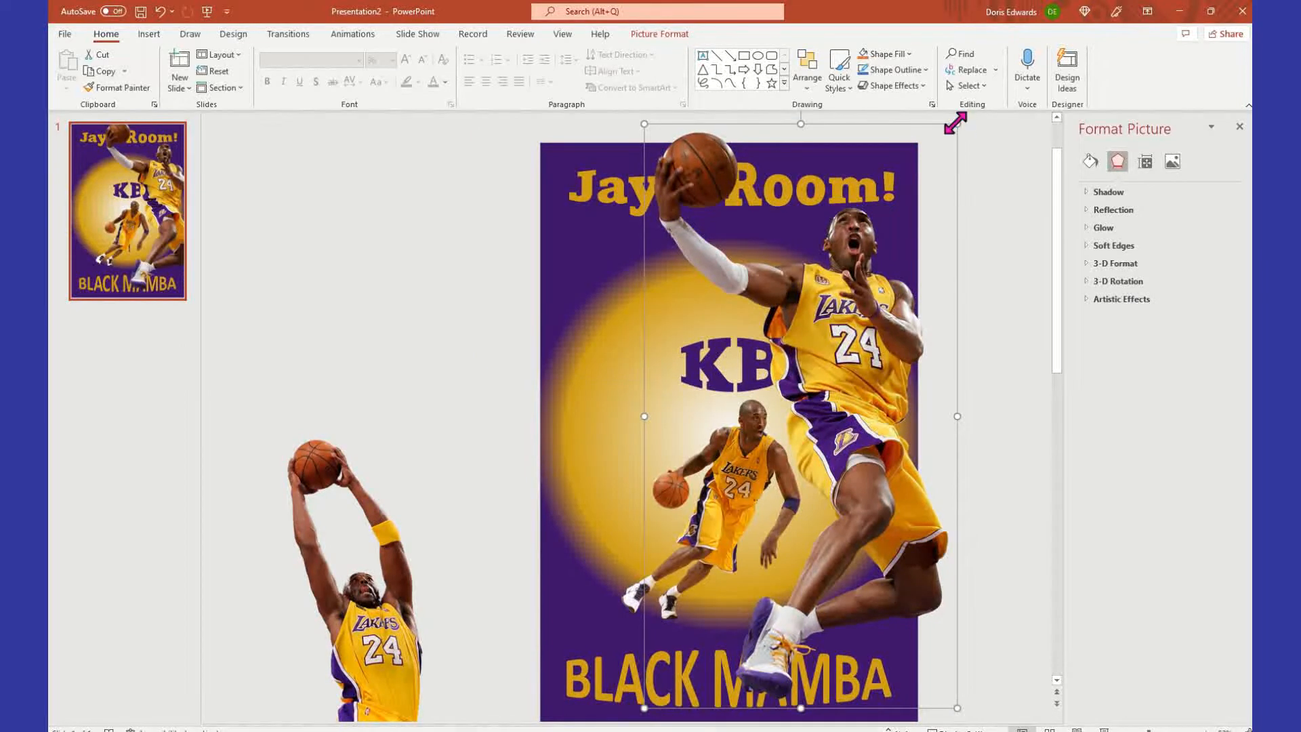
{"action": "left_click_drag", "start_coordinate": [957, 124], "coordinate": [874, 274]}
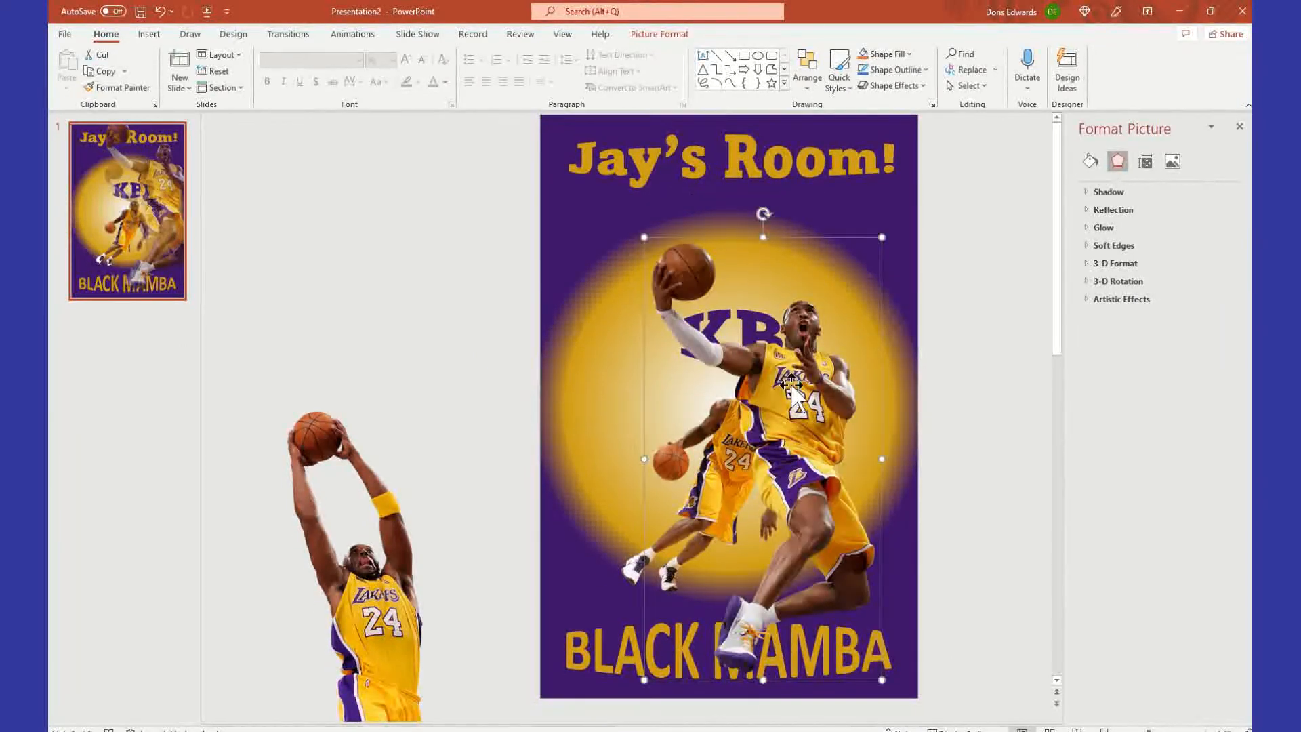
{"action": "left_click_drag", "start_coordinate": [808, 366], "coordinate": [829, 347]}
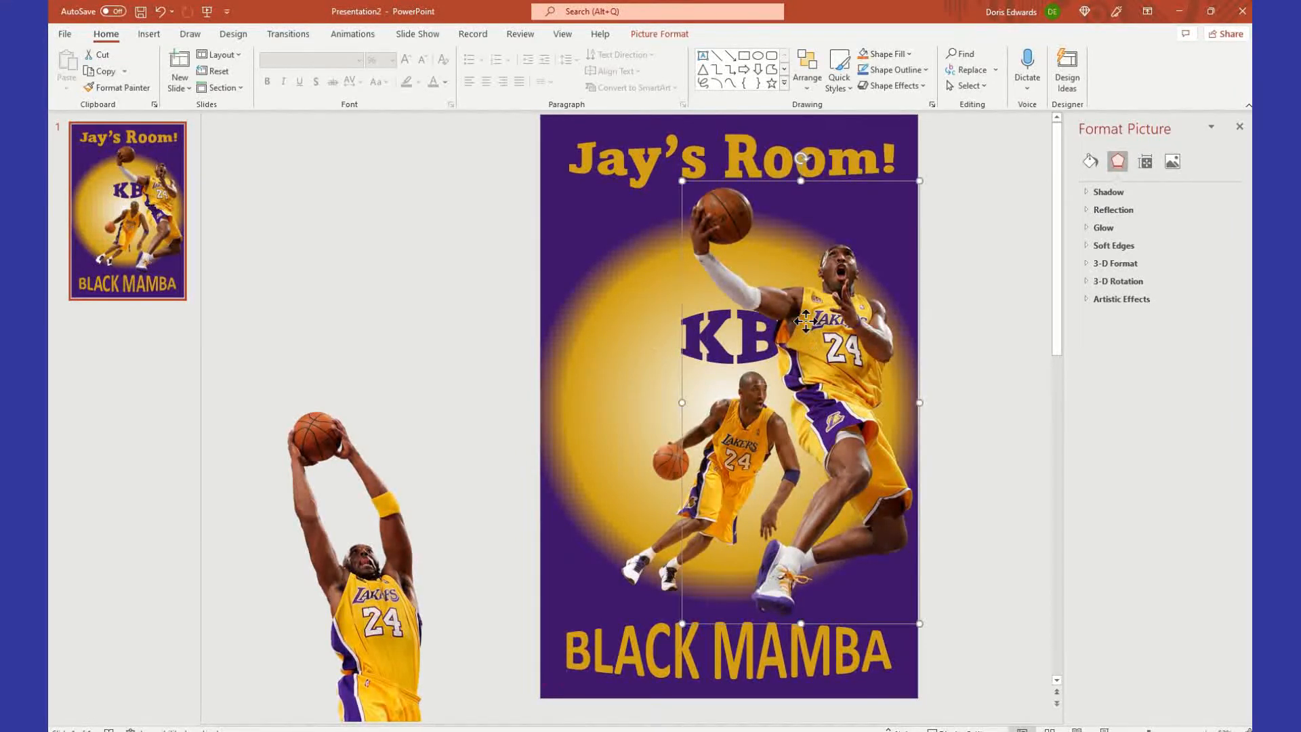
{"action": "left_click_drag", "start_coordinate": [801, 323], "coordinate": [838, 321]}
Nudge the "KB" text and the dribbling player picture slightly down and to the right
{"action": "left_click", "coordinate": [708, 334]}
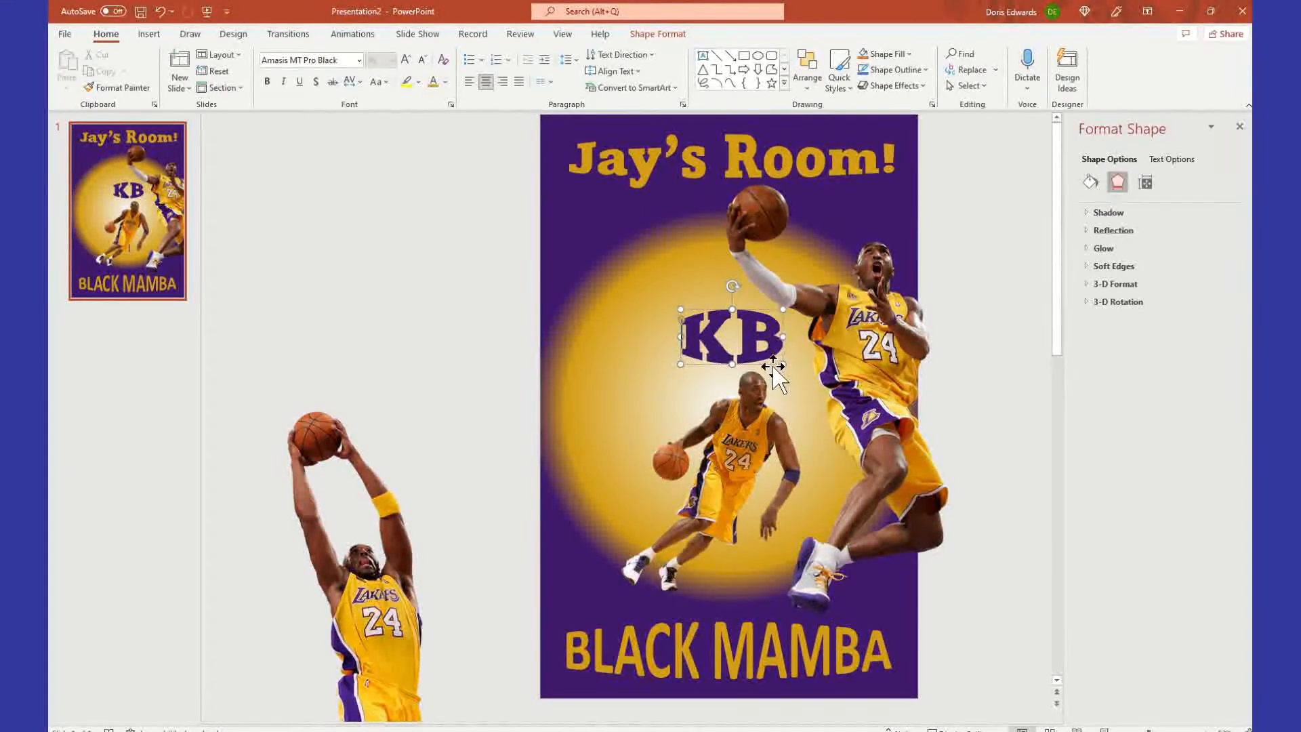
{"action": "left_click_drag", "start_coordinate": [771, 364], "coordinate": [780, 370]}
{"action": "left_click", "coordinate": [771, 425]}
{"action": "left_click", "coordinate": [694, 471]}
{"action": "left_click_drag", "start_coordinate": [693, 471], "coordinate": [704, 477]}
Shift "KB" up and left, and fit the leaping player picture inside the poster's right edge
{"action": "left_click_drag", "start_coordinate": [905, 374], "coordinate": [863, 371]}
{"action": "left_click_drag", "start_coordinate": [801, 320], "coordinate": [889, 320]}
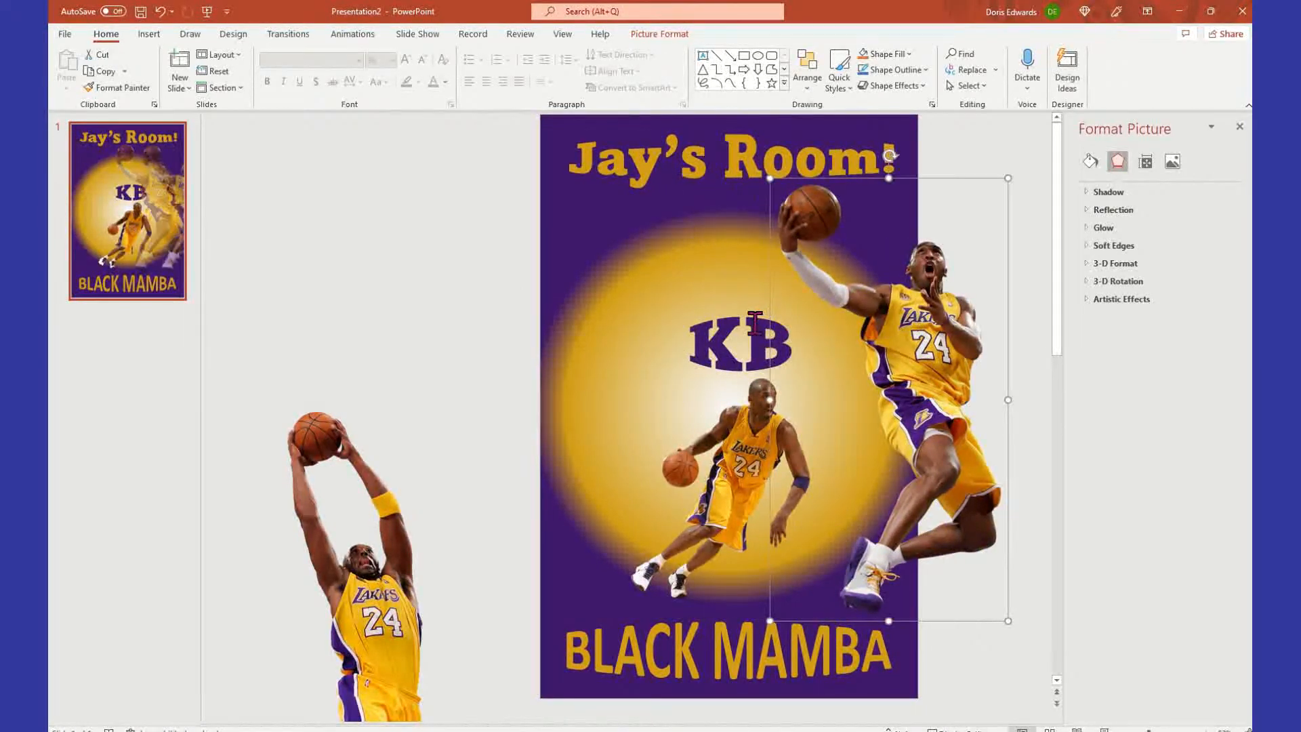
{"action": "left_click", "coordinate": [763, 316]}
{"action": "left_click_drag", "start_coordinate": [764, 317], "coordinate": [730, 296]}
{"action": "left_click_drag", "start_coordinate": [953, 318], "coordinate": [868, 321]}
{"action": "left_click", "coordinate": [1002, 330]}
Bring the two-handed dunking player picture to the front, shrink it, and place it on the poster's left side
{"action": "left_click_drag", "start_coordinate": [375, 569], "coordinate": [440, 277]}
{"action": "right_click", "coordinate": [409, 310]}
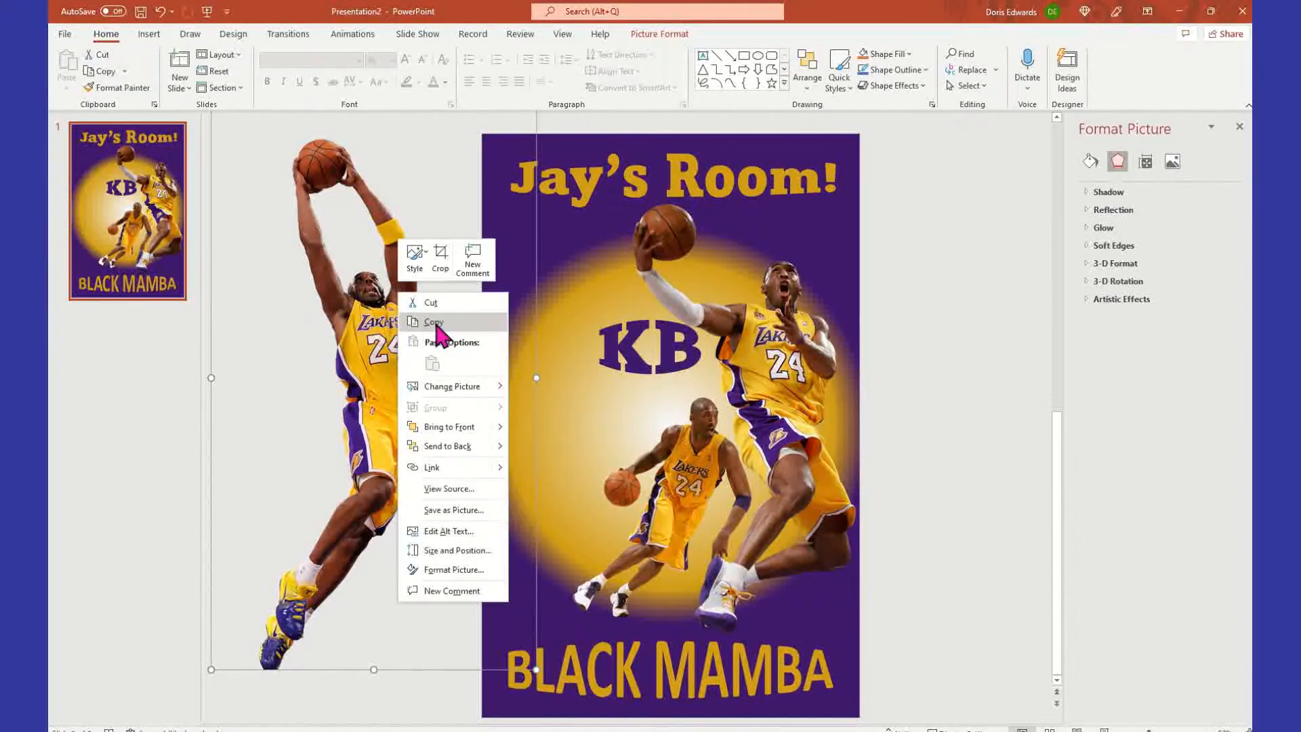
{"action": "left_click", "coordinate": [451, 427]}
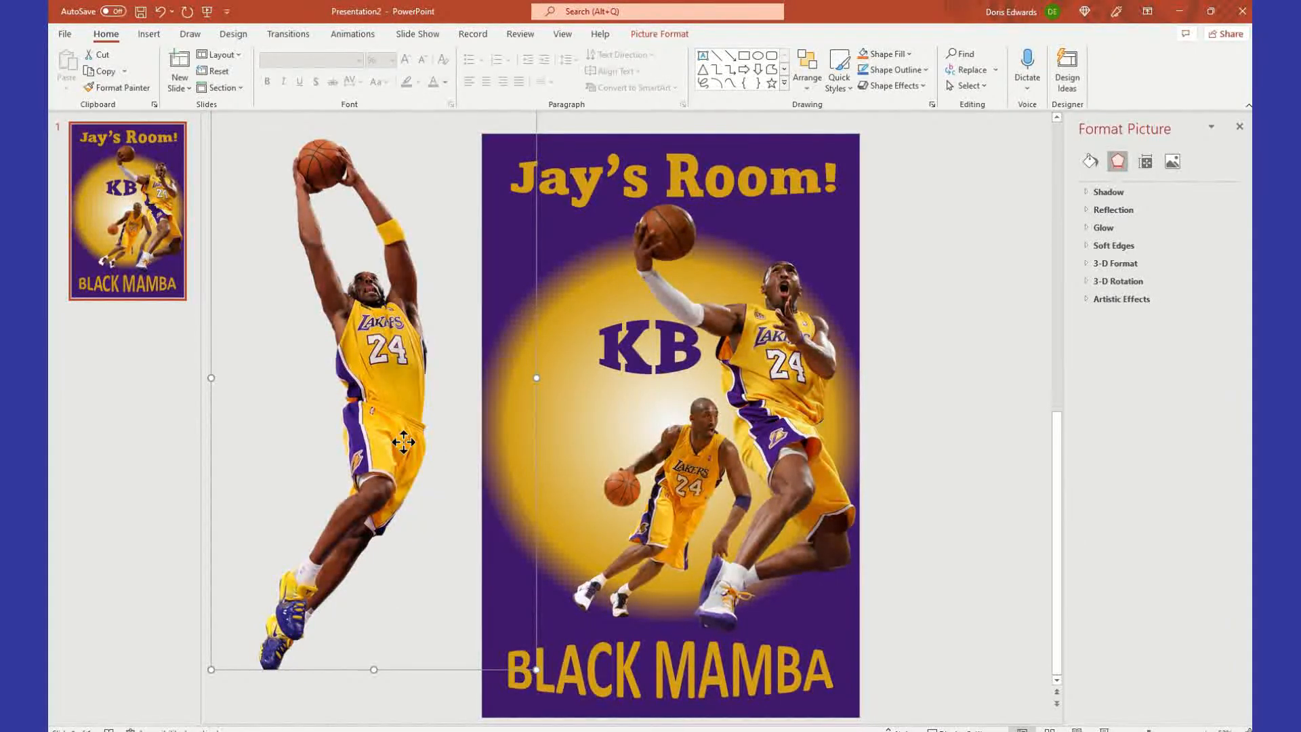
{"action": "left_click_drag", "start_coordinate": [403, 441], "coordinate": [421, 444]}
{"action": "left_click_drag", "start_coordinate": [537, 673], "coordinate": [442, 505]}
{"action": "left_click_drag", "start_coordinate": [320, 283], "coordinate": [543, 421]}
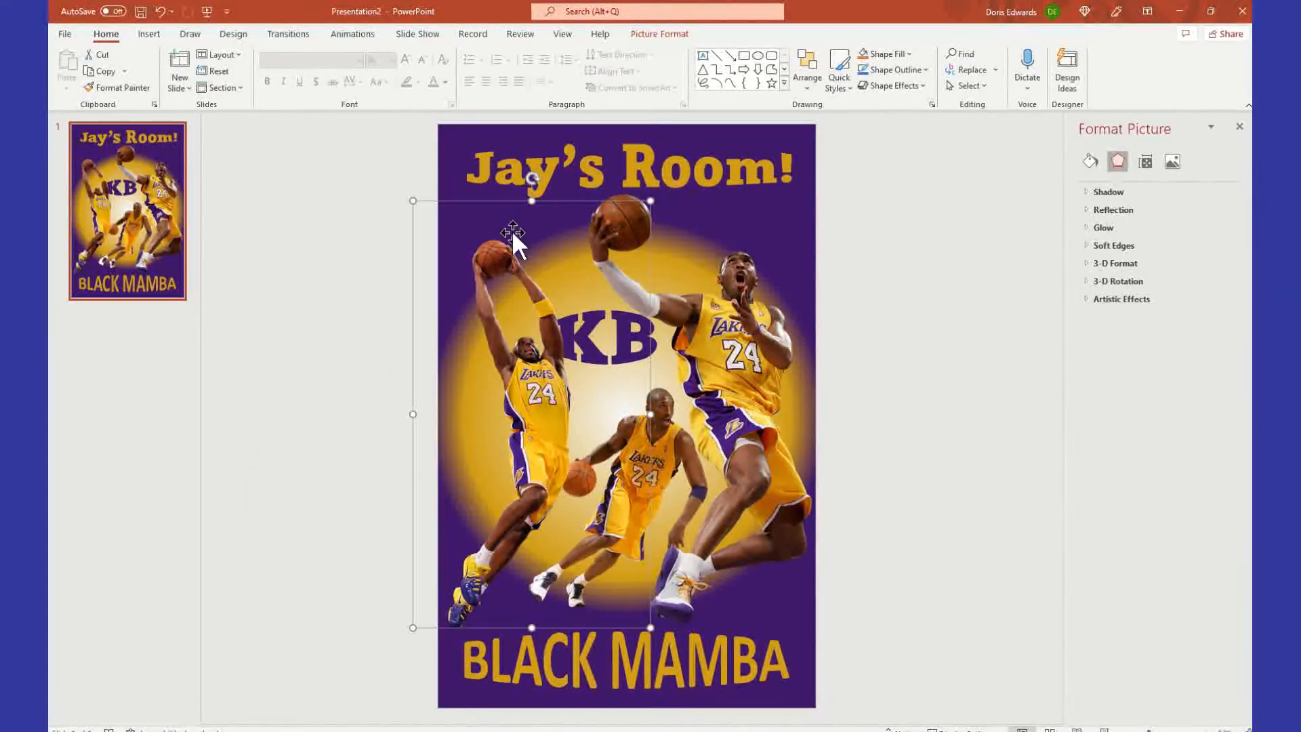
{"action": "left_click", "coordinate": [1006, 425]}
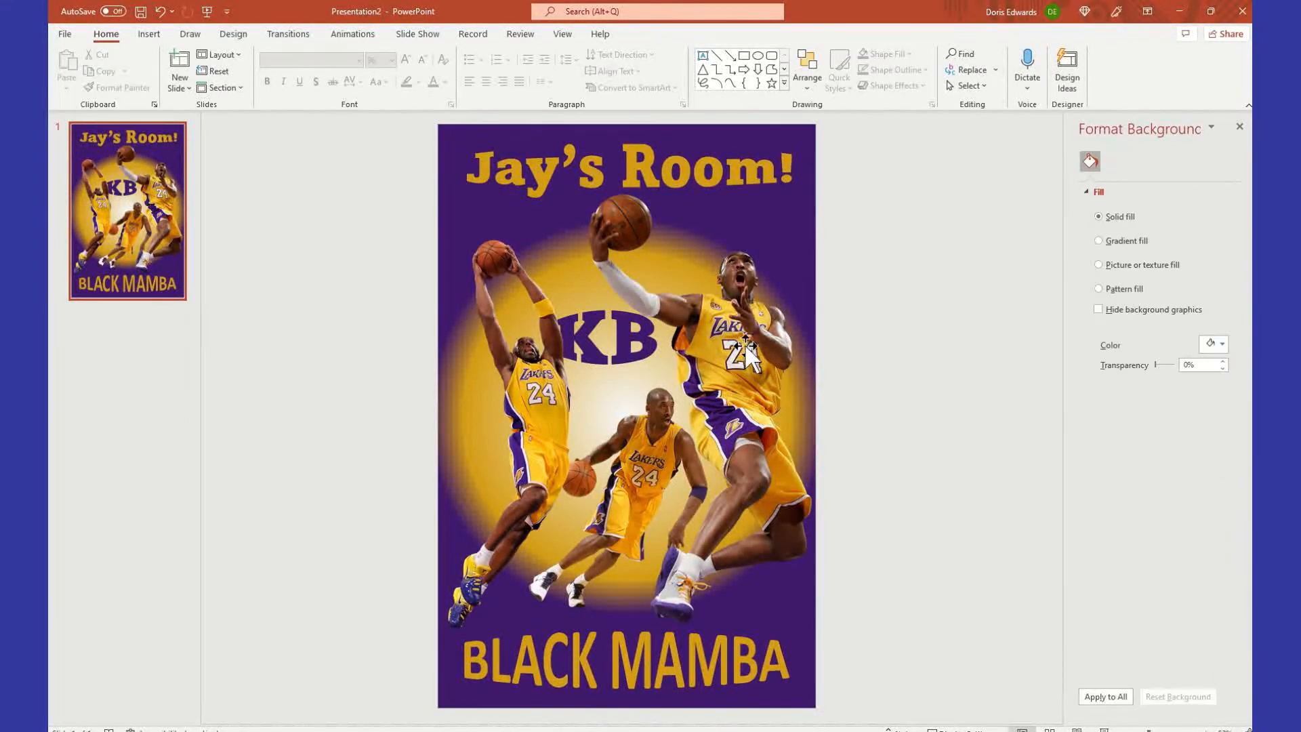
Shrink the "KB" text to fit between the players, moving the dunking player picture aside and back to the poster's left side
{"action": "left_click", "coordinate": [626, 315]}
{"action": "left_click_drag", "start_coordinate": [527, 435], "coordinate": [360, 418]}
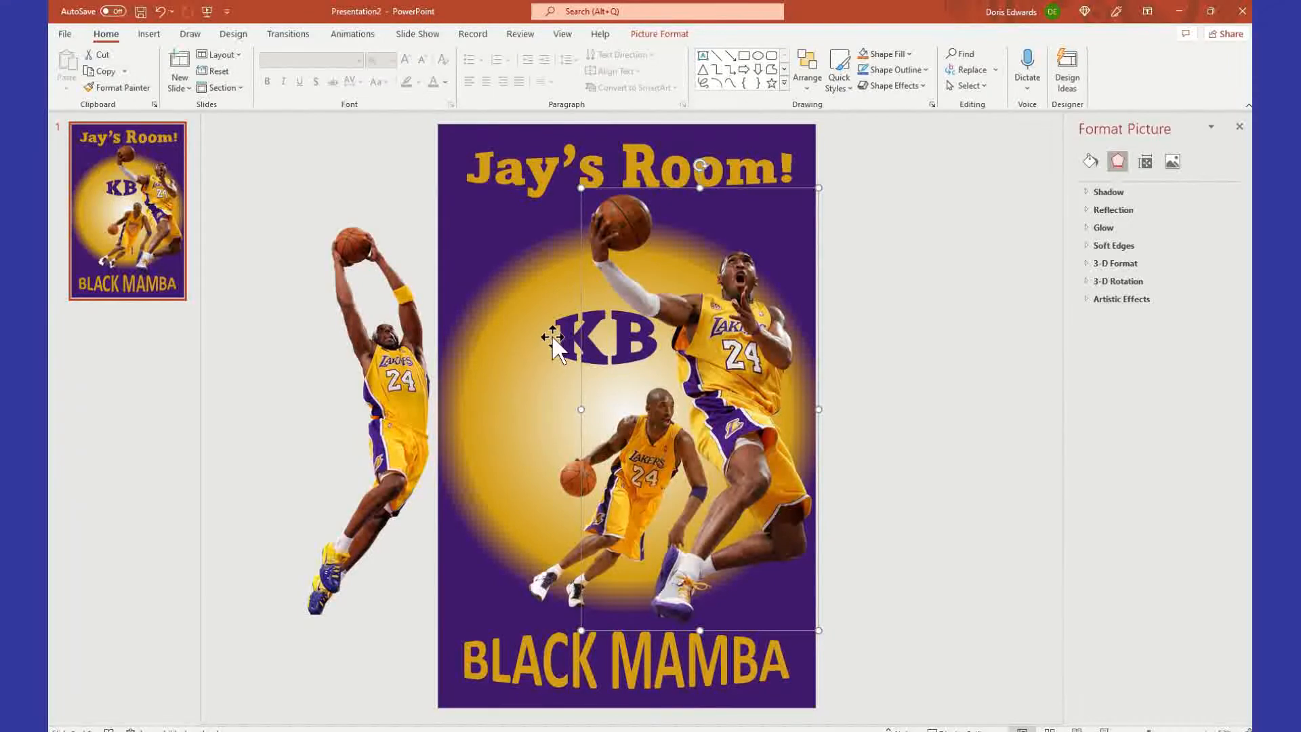
{"action": "left_click", "coordinate": [564, 336]}
{"action": "left_click_drag", "start_coordinate": [572, 316], "coordinate": [596, 366]}
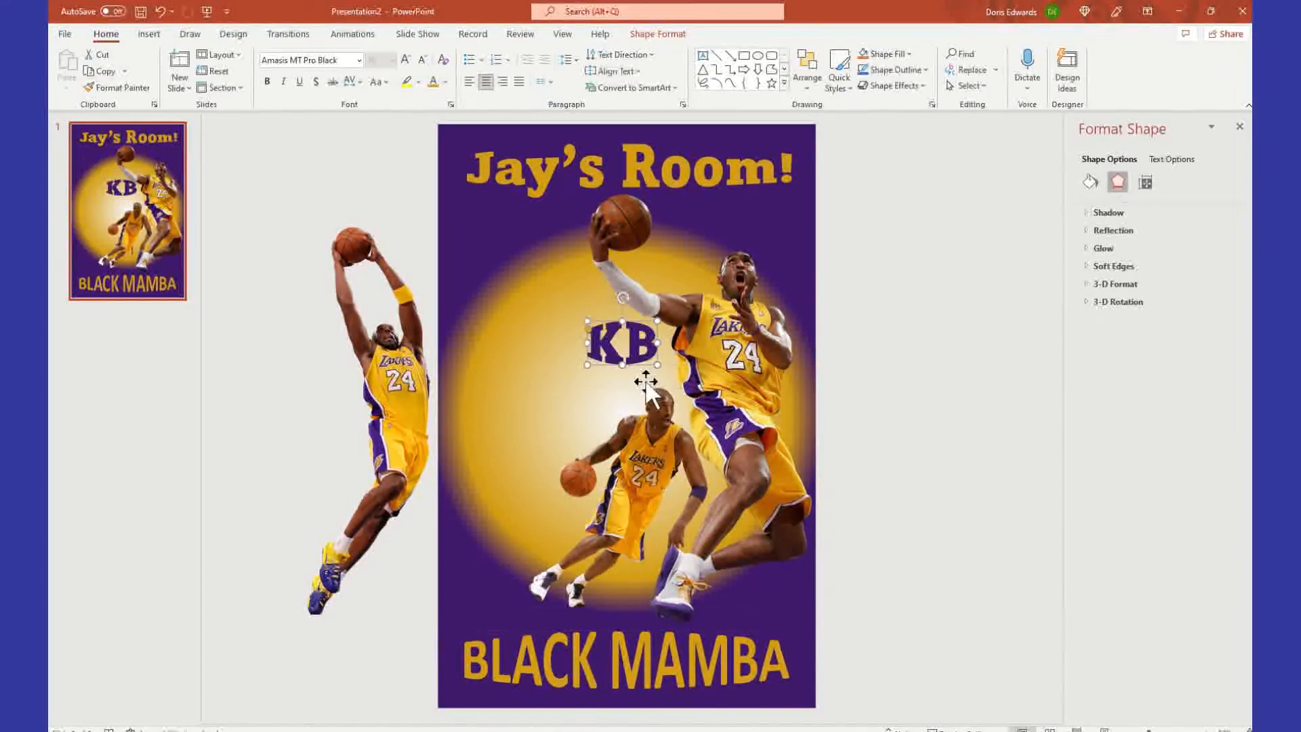
{"action": "left_click", "coordinate": [902, 323]}
{"action": "left_click_drag", "start_coordinate": [436, 409], "coordinate": [538, 410]}
{"action": "left_click", "coordinate": [867, 365]}
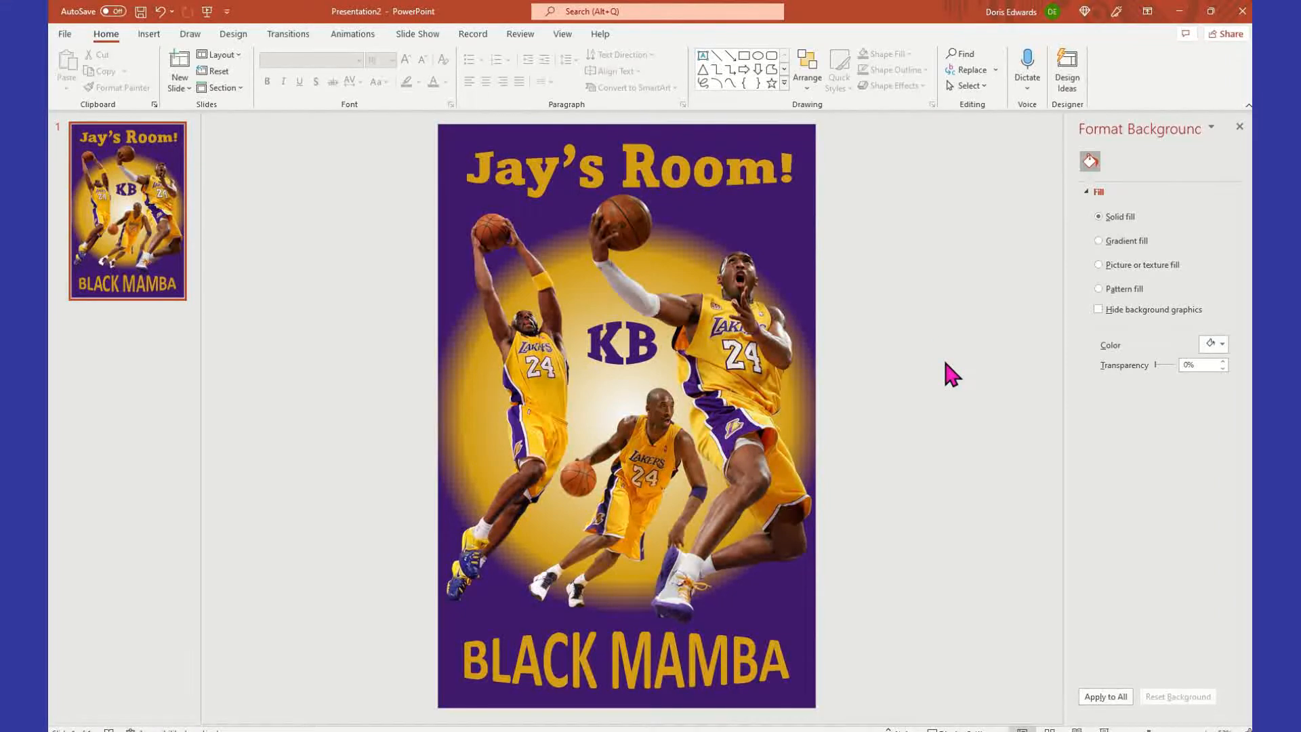
Duplicate the finished poster slide
{"action": "right_click", "coordinate": [161, 199]}
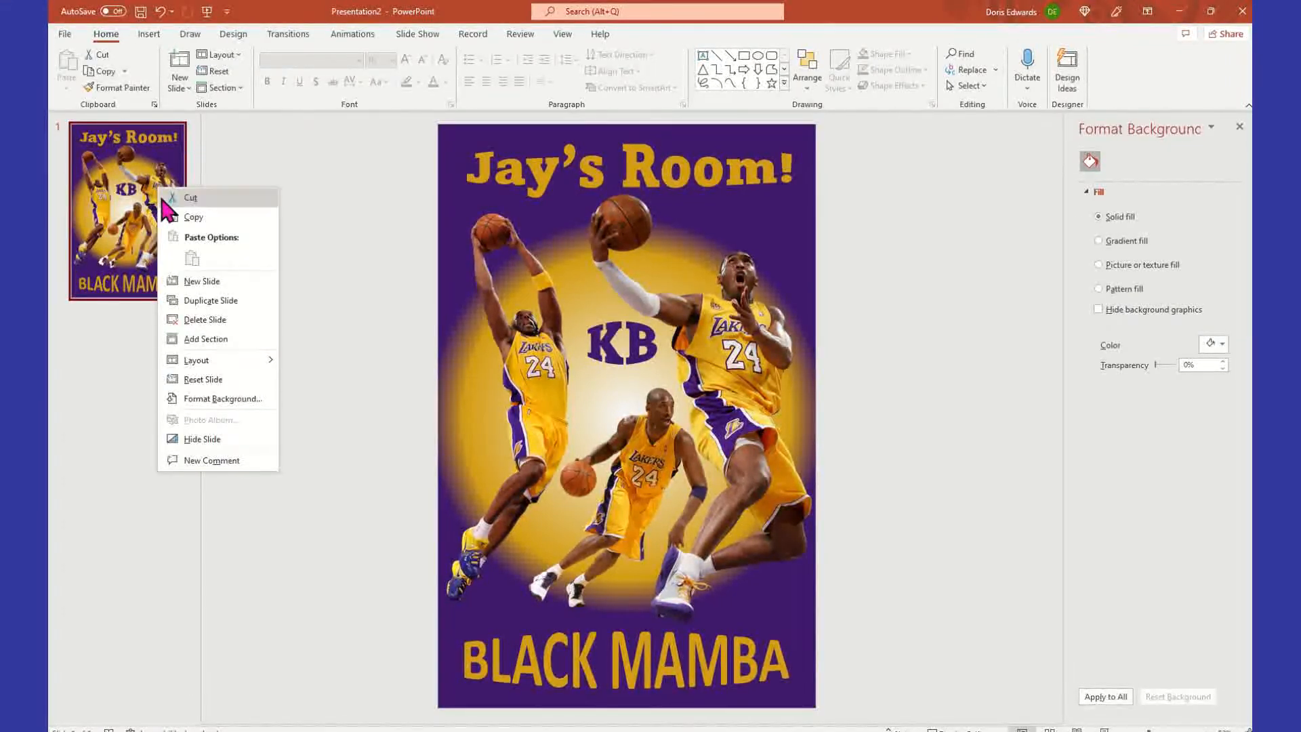
{"action": "left_click", "coordinate": [319, 140]}
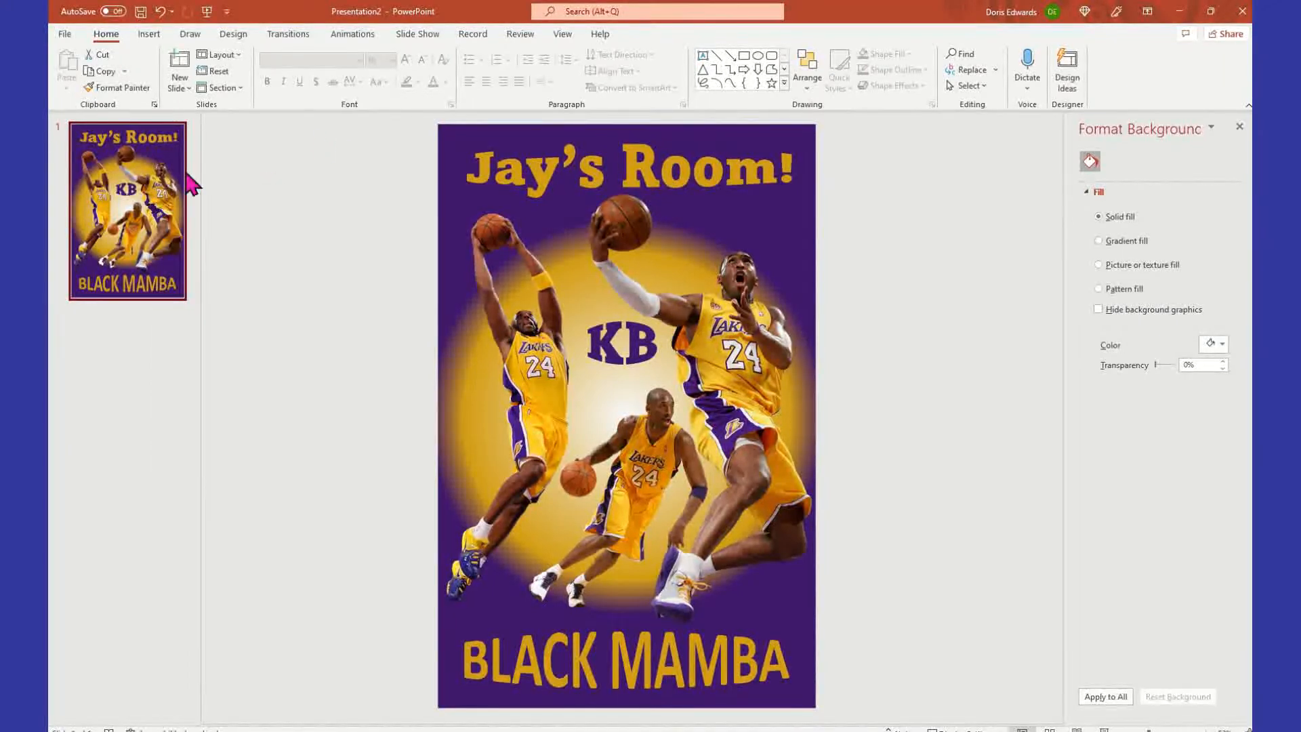
{"action": "right_click", "coordinate": [170, 181]}
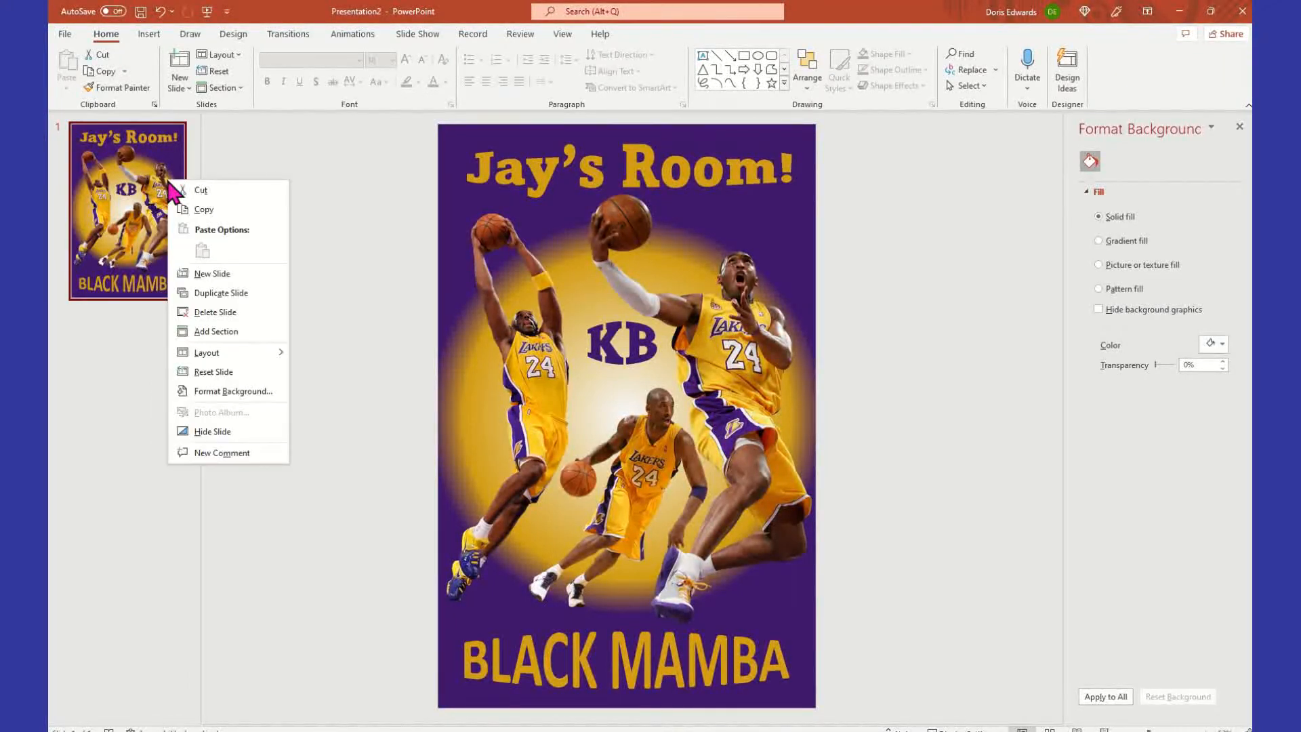
{"action": "left_click", "coordinate": [202, 293]}
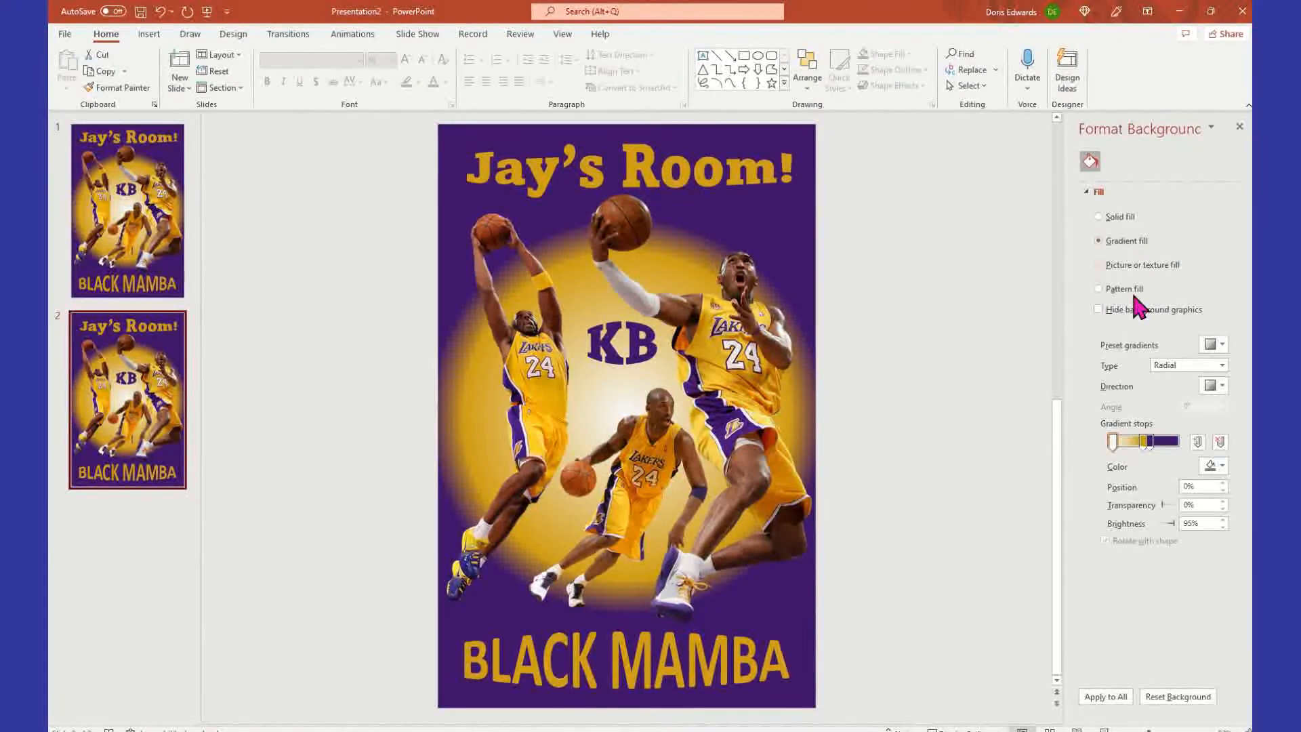
Change the gold gradient stop at 47% on the duplicate slide's background to the recently used purple
{"action": "left_click", "coordinate": [1145, 446]}
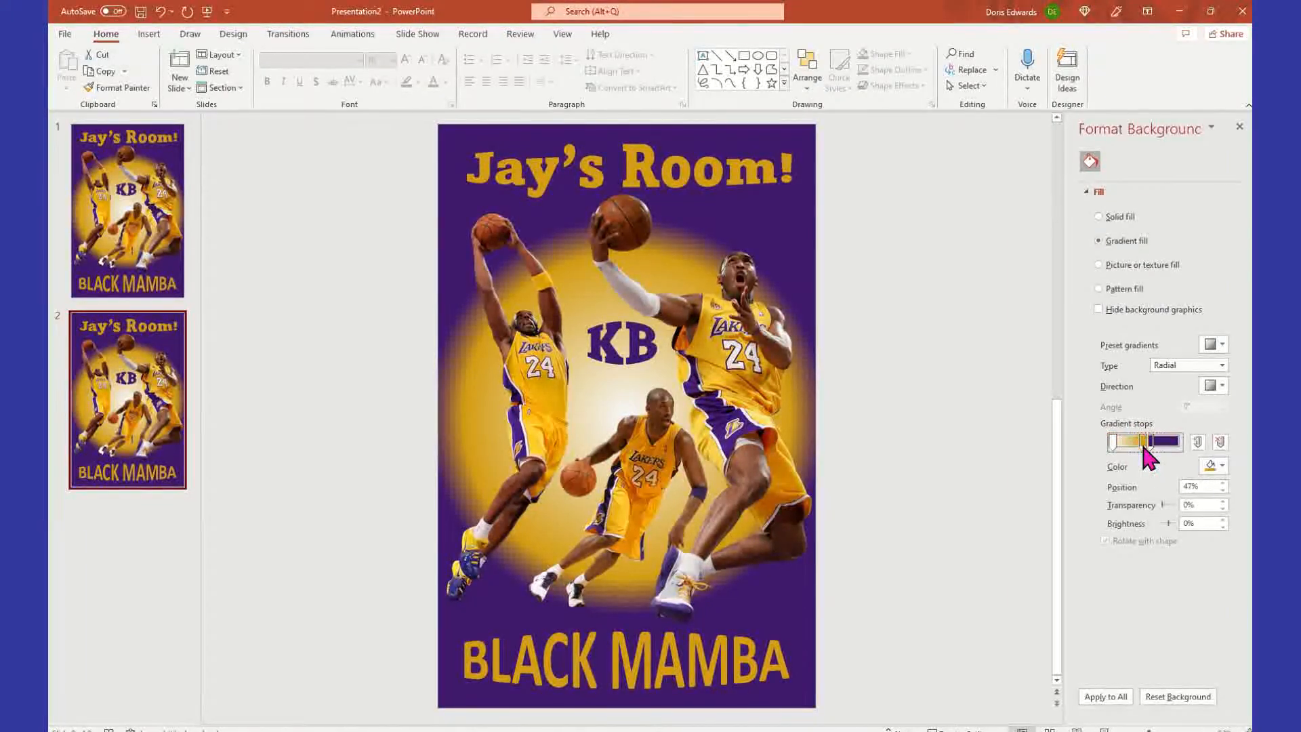
{"action": "left_click", "coordinate": [1223, 466]}
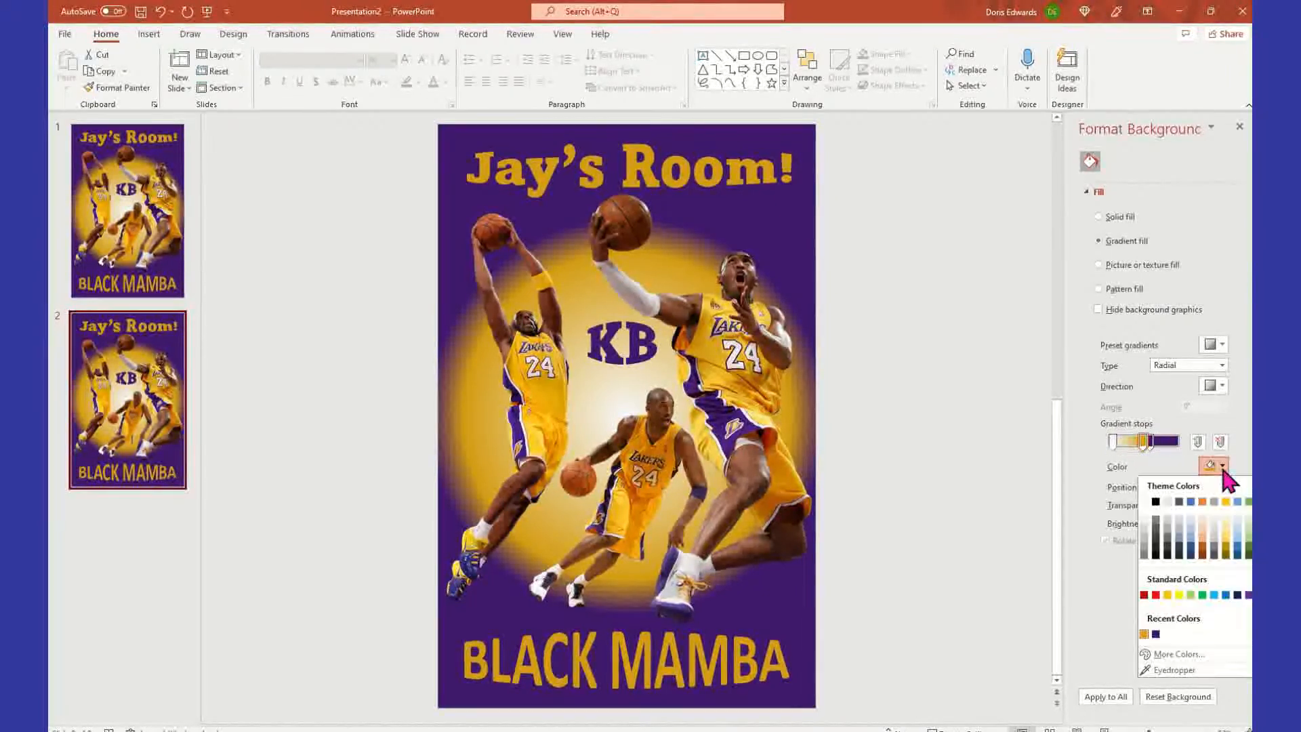
{"action": "left_click", "coordinate": [1155, 635]}
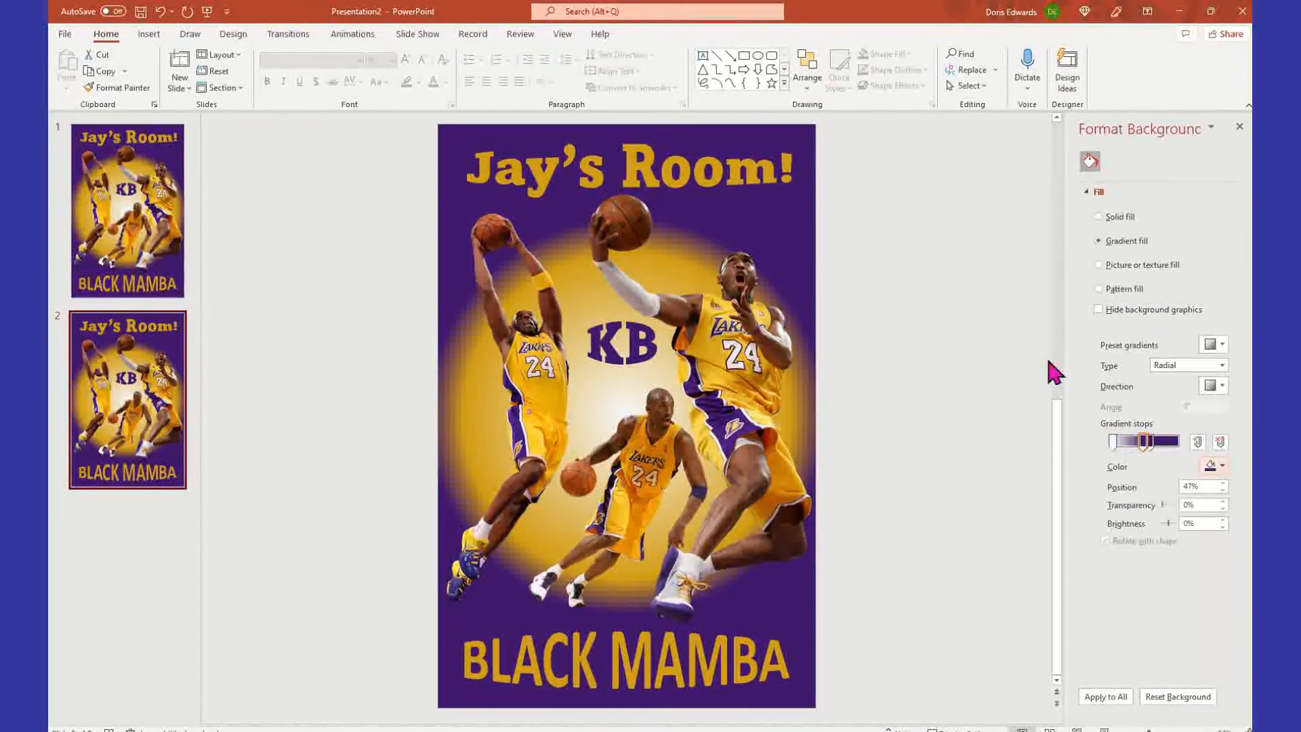
Change the gradient stop at 57% on the duplicate slide's background to the recently used gold
{"action": "left_click", "coordinate": [1151, 445]}
{"action": "left_click", "coordinate": [1222, 466]}
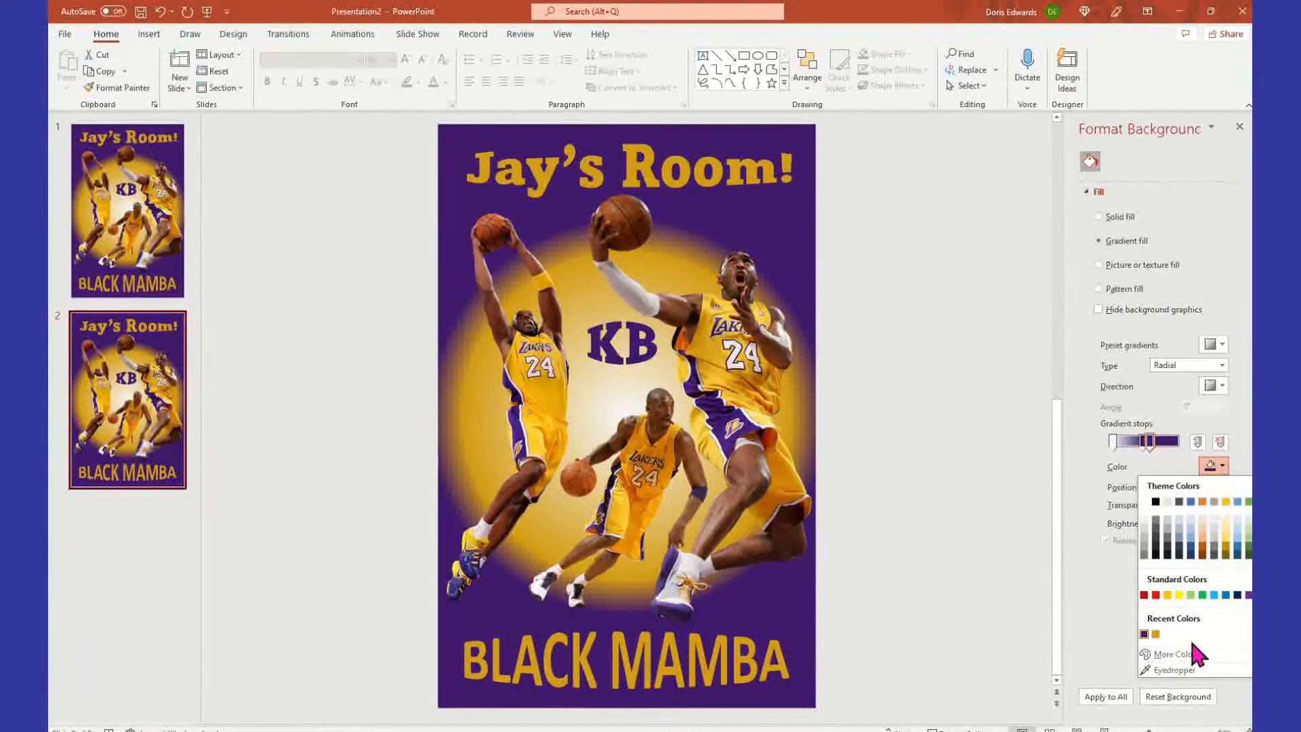
{"action": "left_click", "coordinate": [1156, 634]}
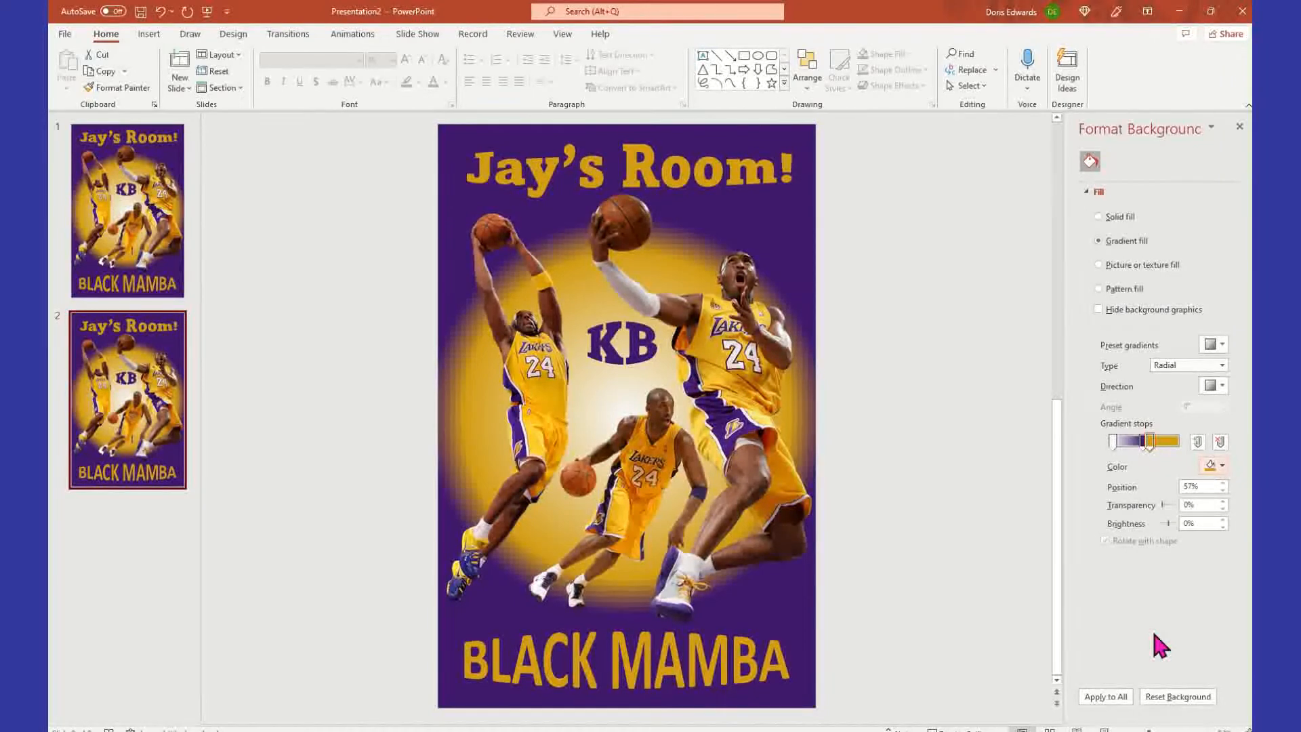
{"action": "left_click", "coordinate": [955, 452]}
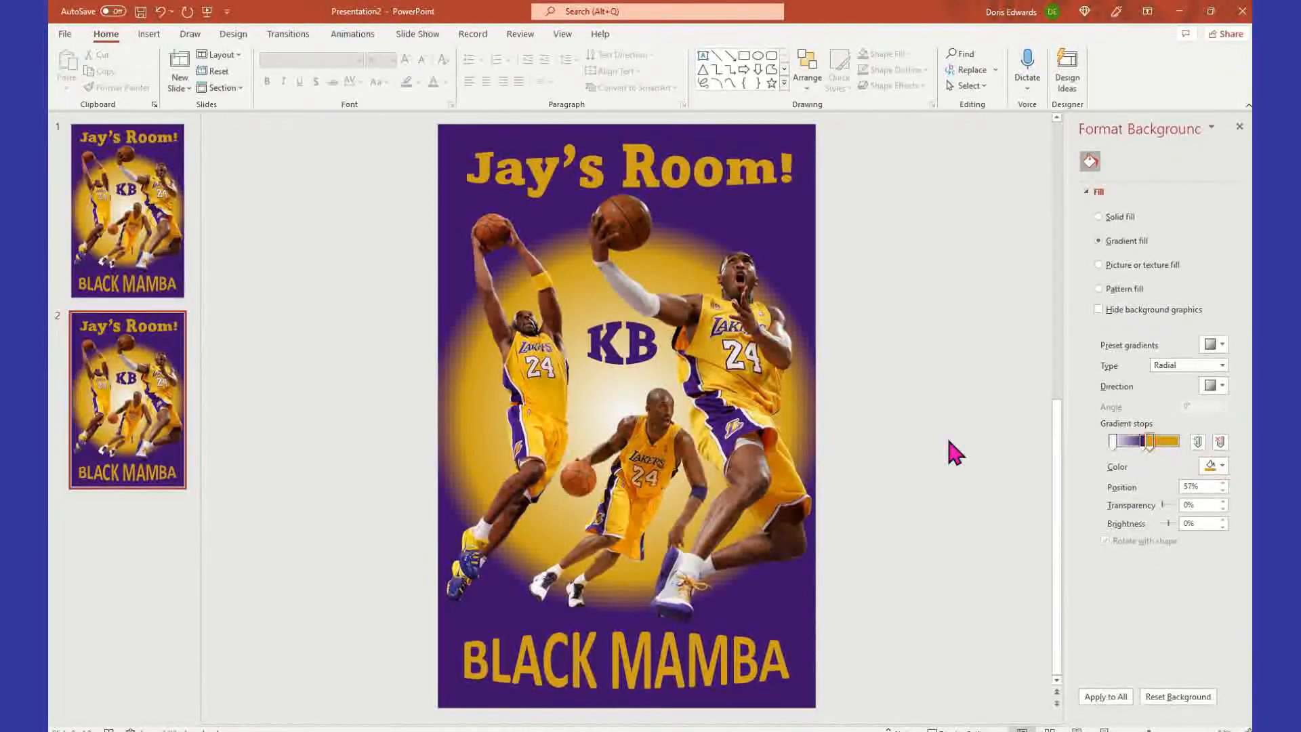
Set the background's 47% gradient stop to the recently used gold and its 57% stop to the recently used purple
{"action": "left_click", "coordinate": [1141, 444]}
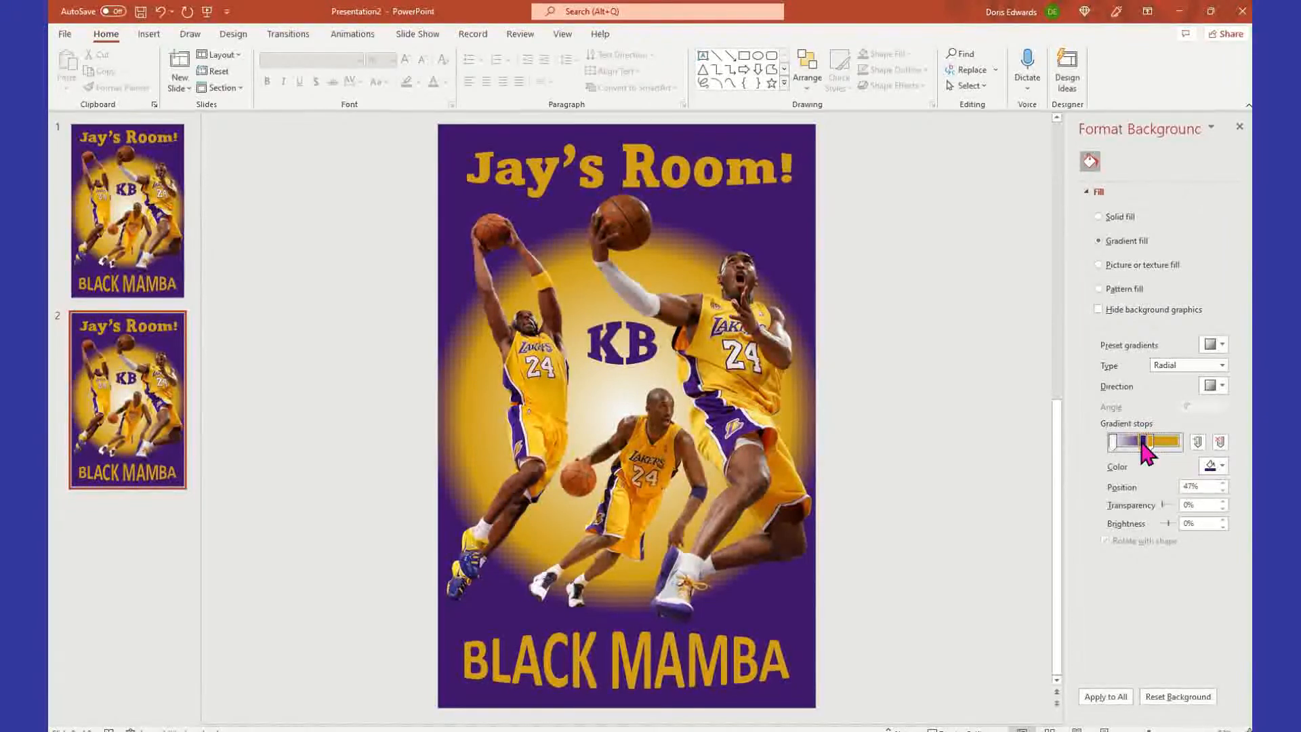
{"action": "left_click", "coordinate": [1218, 465]}
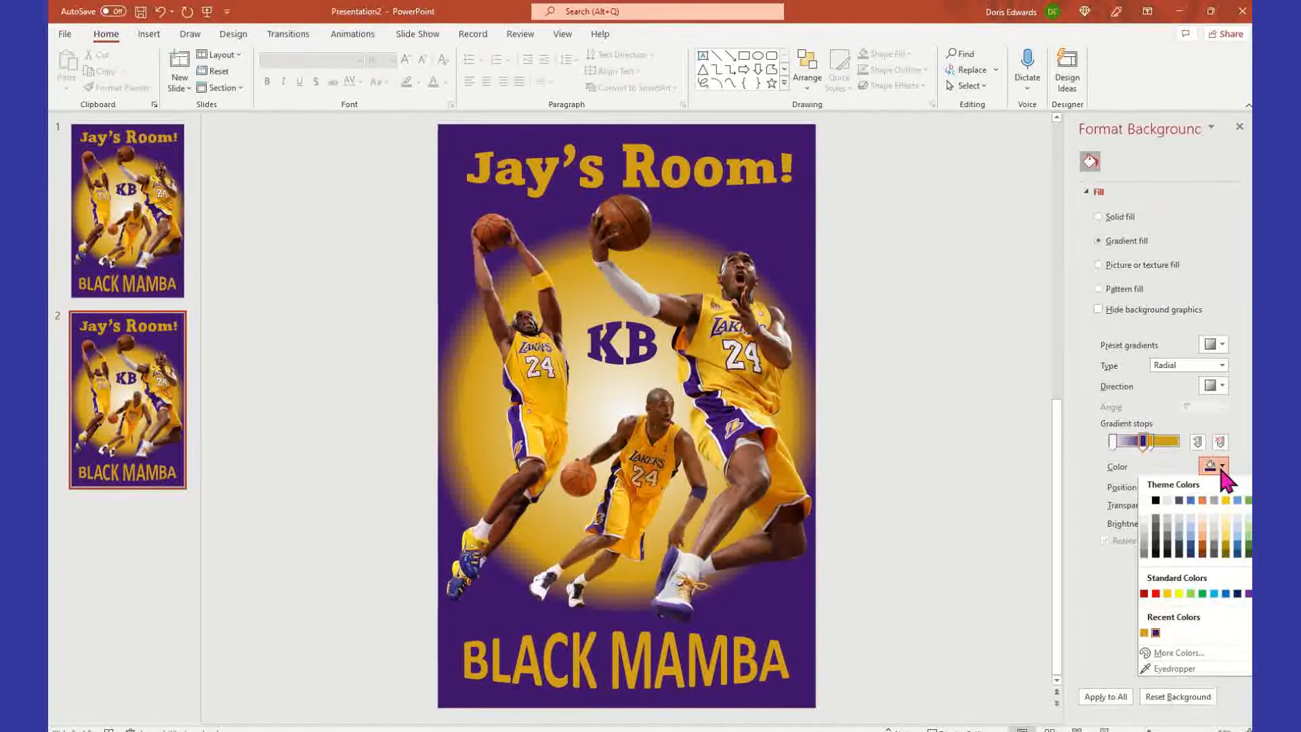
{"action": "left_click", "coordinate": [1144, 635]}
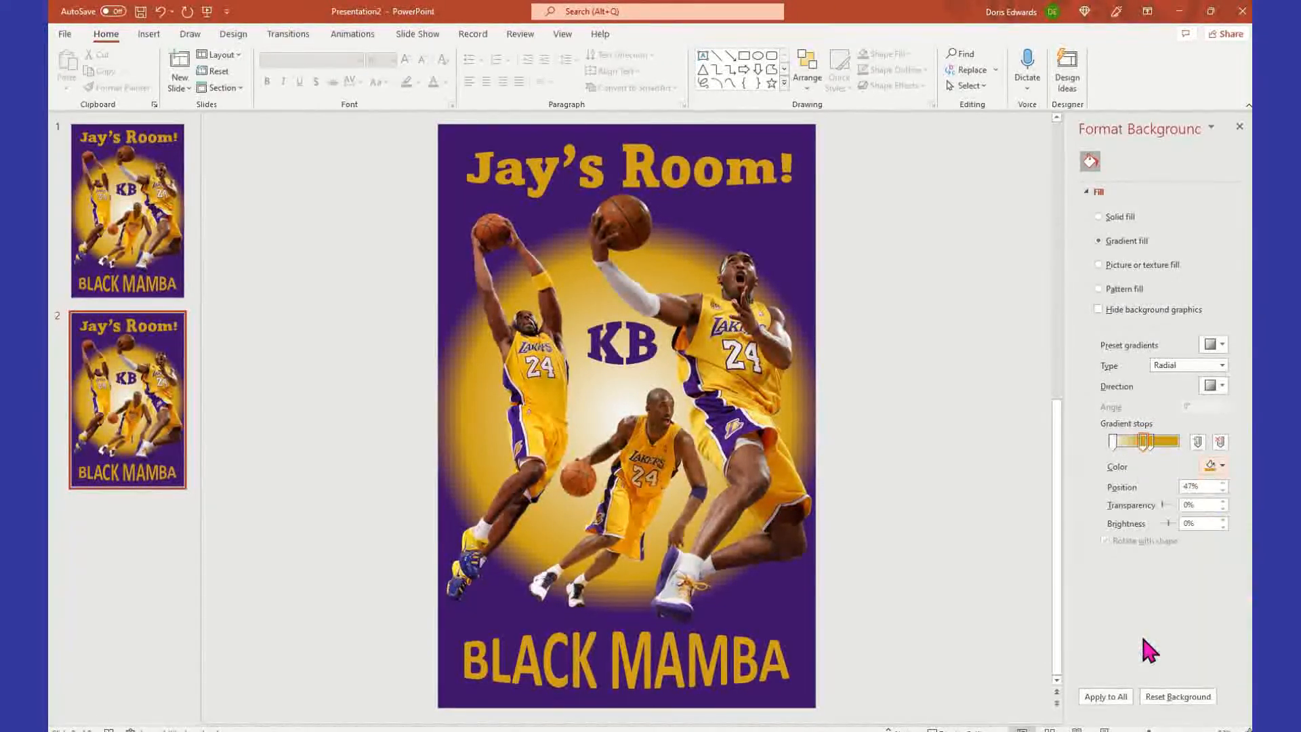
{"action": "left_click_drag", "start_coordinate": [1145, 441], "coordinate": [1152, 445]}
{"action": "left_click", "coordinate": [1220, 467]}
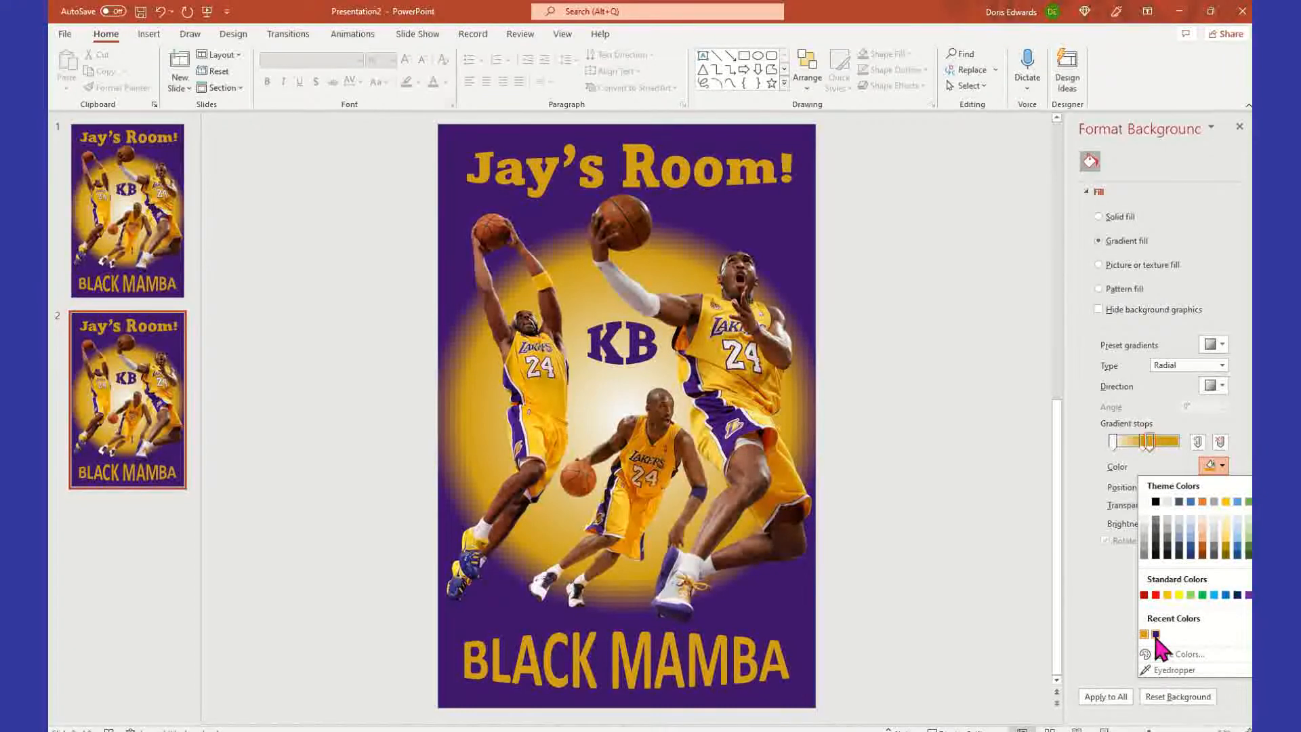
{"action": "left_click", "coordinate": [1156, 635]}
Reverse the poster rectangle's radial gradient to purple inside gold, and recolor the title and "BLACK MAMBA" text purple
{"action": "left_click", "coordinate": [711, 193]}
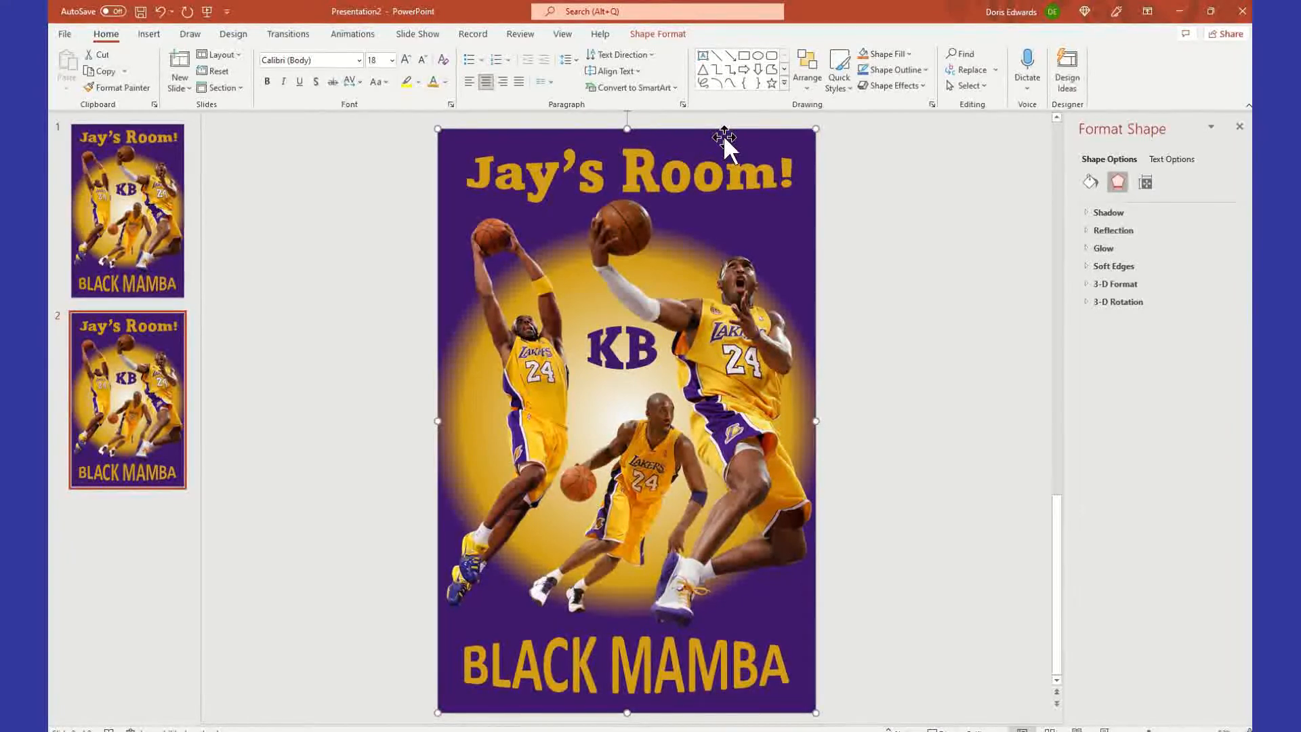
{"action": "left_click", "coordinate": [1090, 183]}
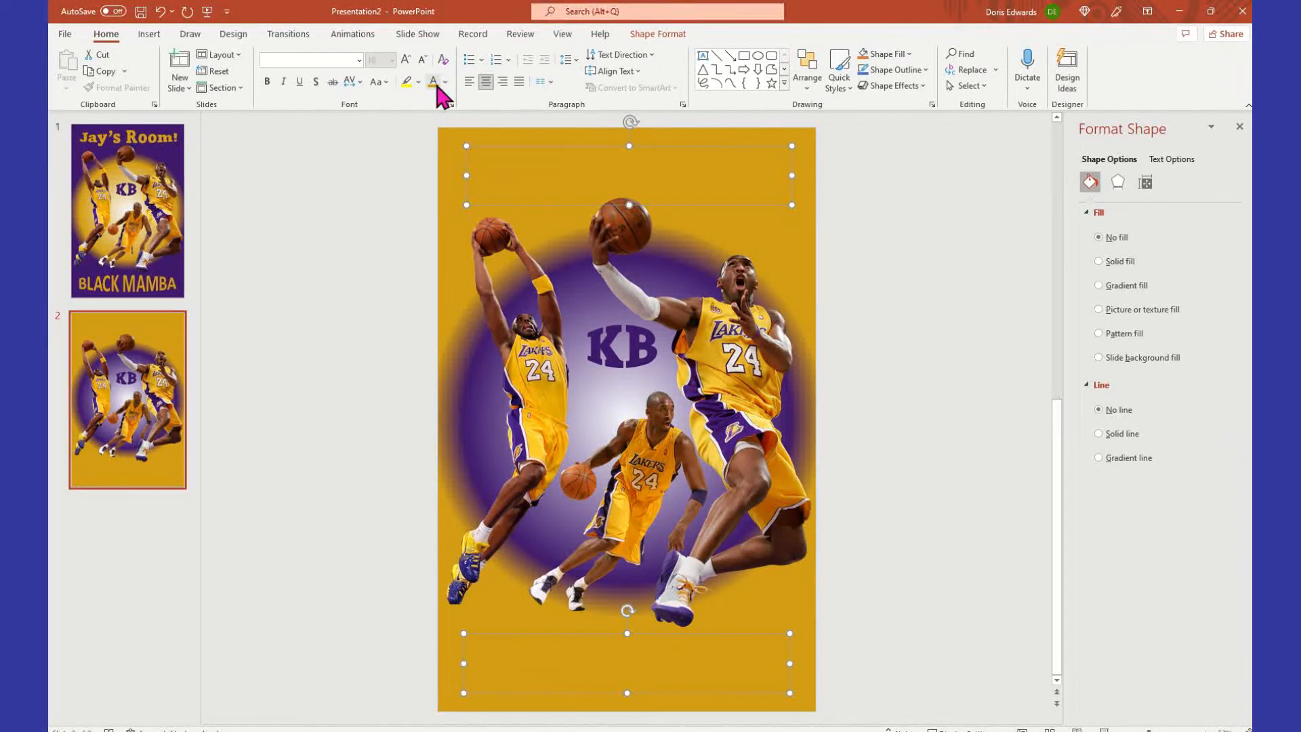
{"action": "left_click", "coordinate": [446, 82]}
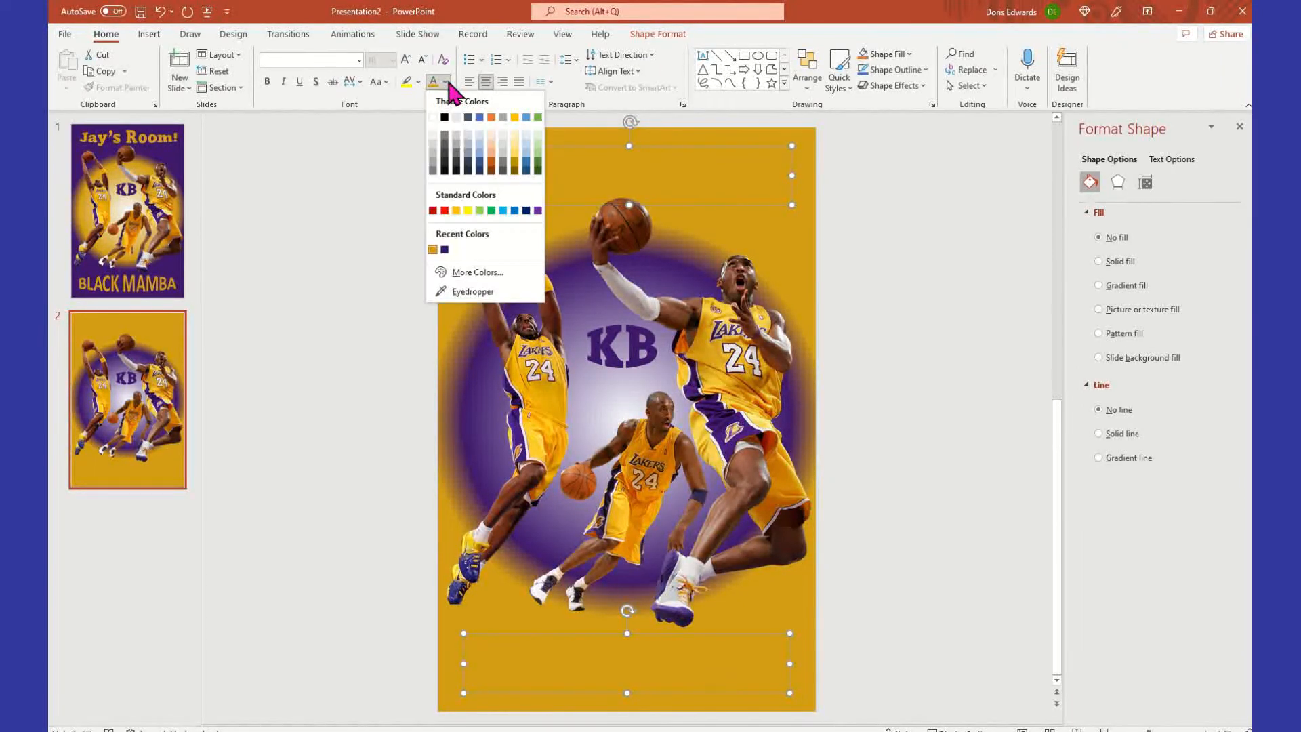
{"action": "left_click", "coordinate": [445, 249]}
{"action": "left_click", "coordinate": [958, 308]}
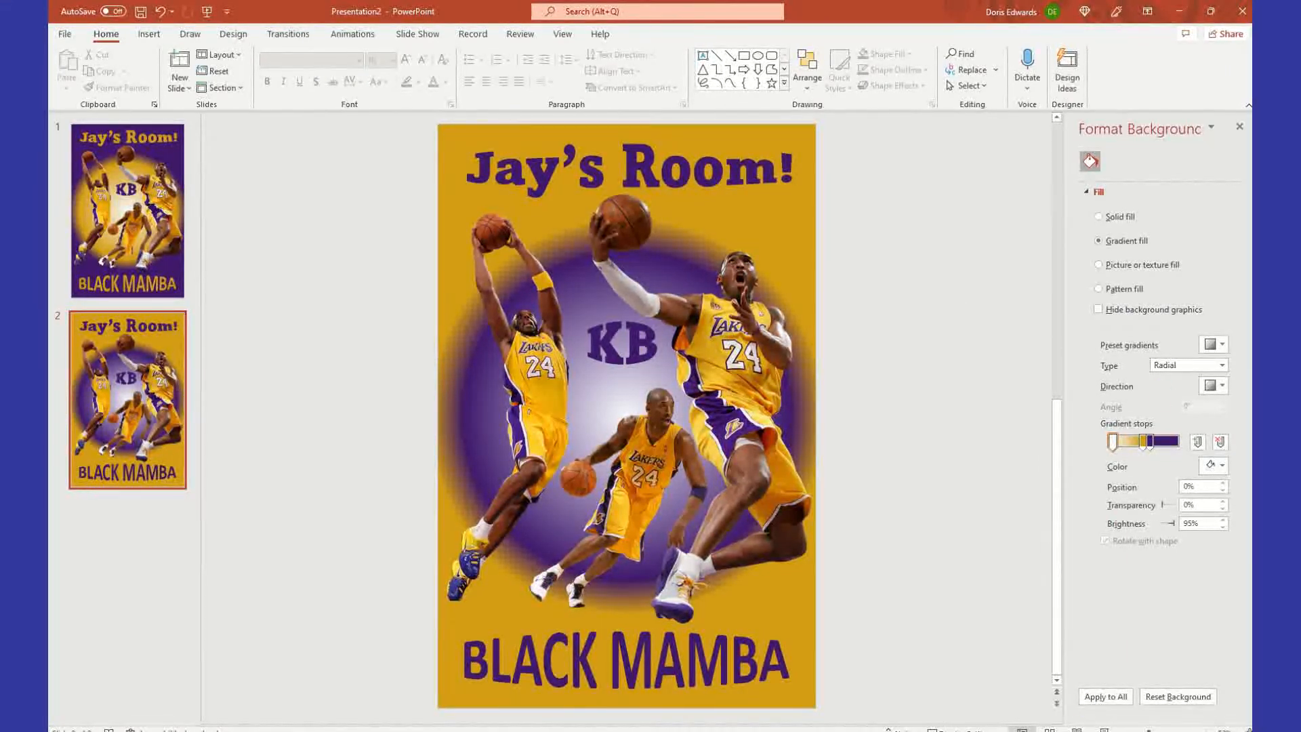
Duplicate the gold poster slide to start a third version
{"action": "right_click", "coordinate": [160, 403]}
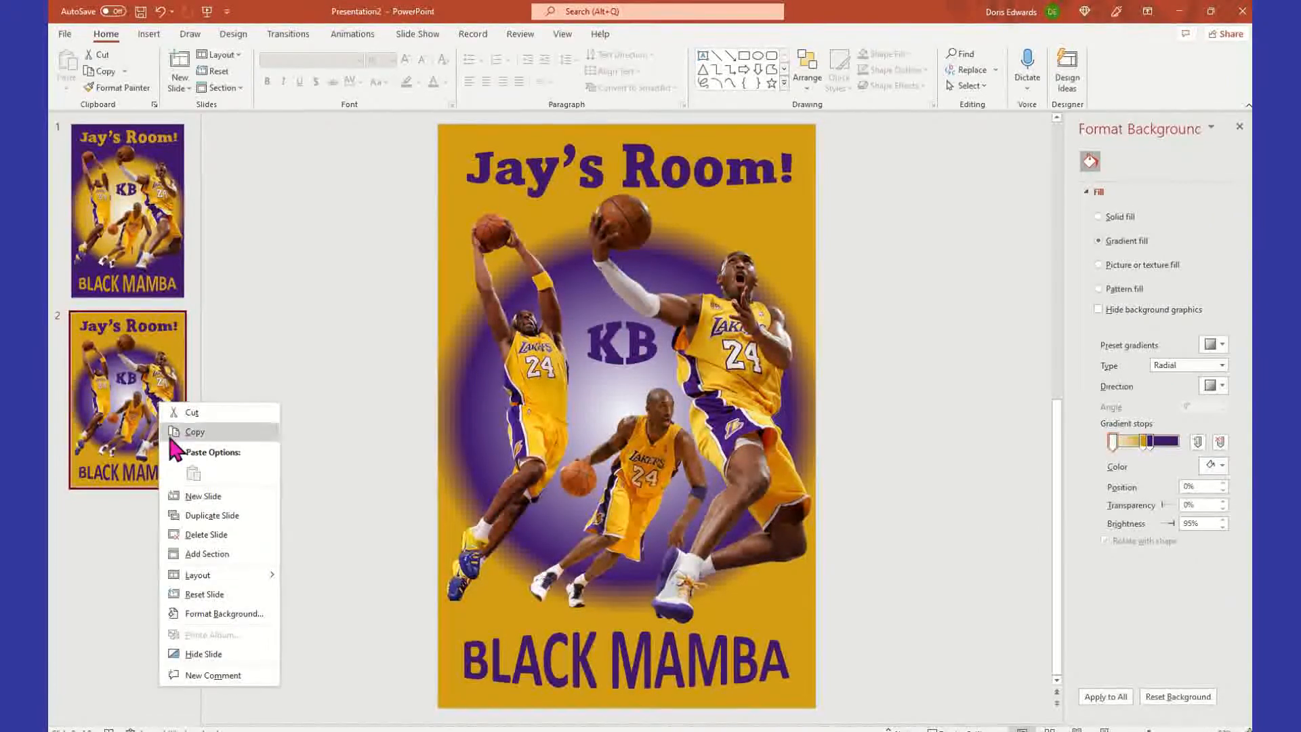
{"action": "left_click", "coordinate": [226, 519]}
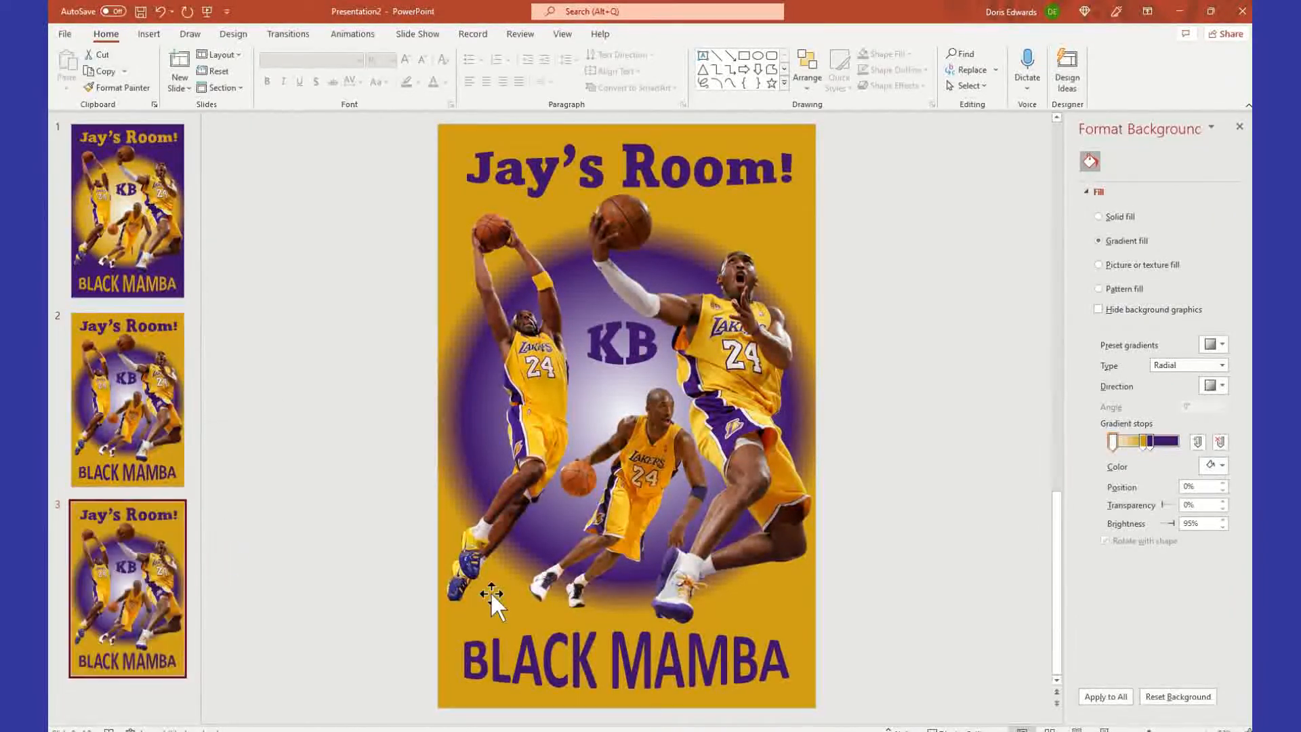
{"action": "left_click", "coordinate": [550, 361]}
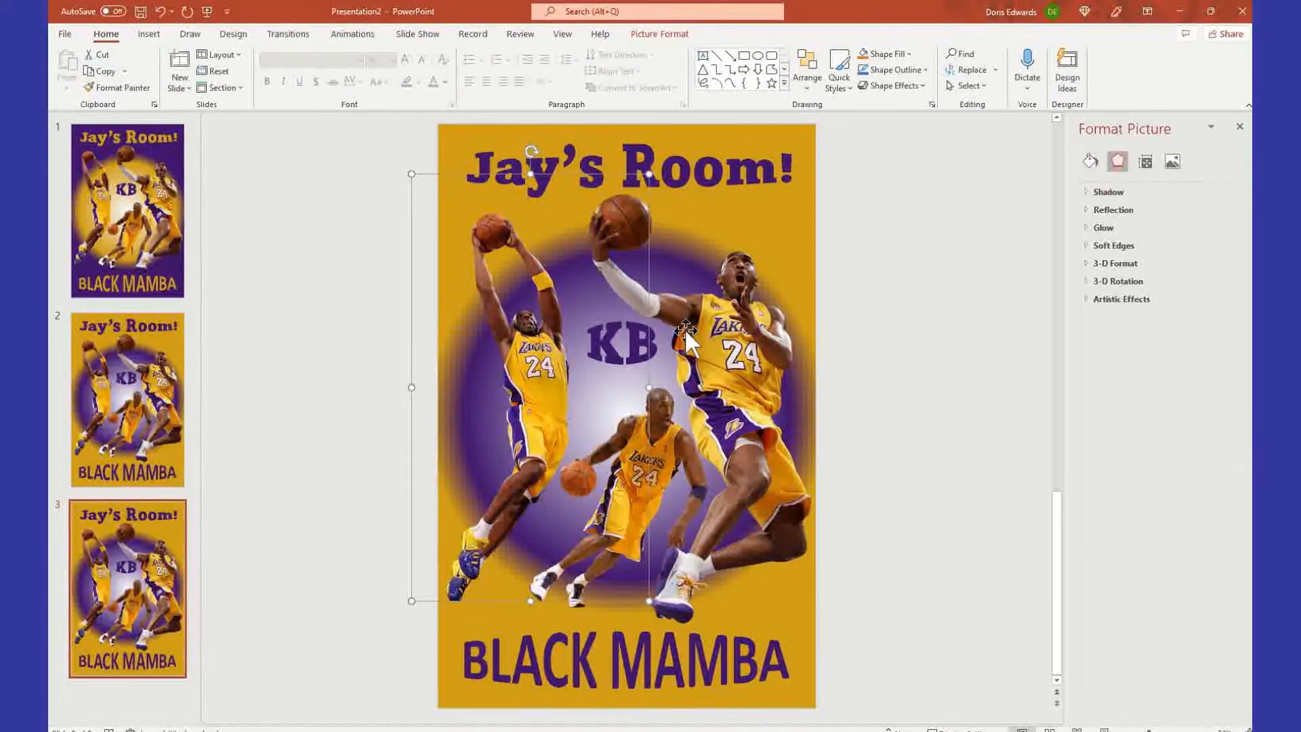
{"action": "left_click", "coordinate": [981, 419]}
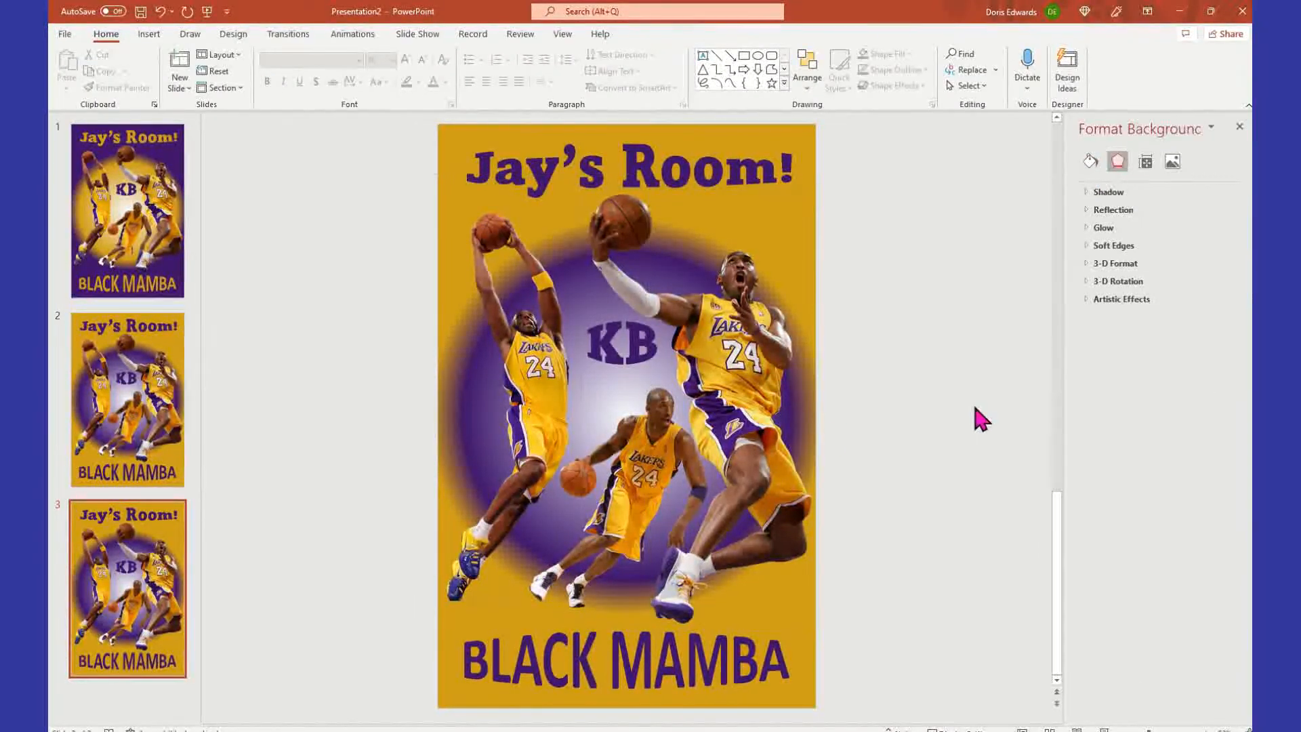
Select all three player pictures on the third slide and bring them to the front together
{"action": "left_click", "coordinate": [595, 567]}
{"action": "left_click", "coordinate": [583, 609]}
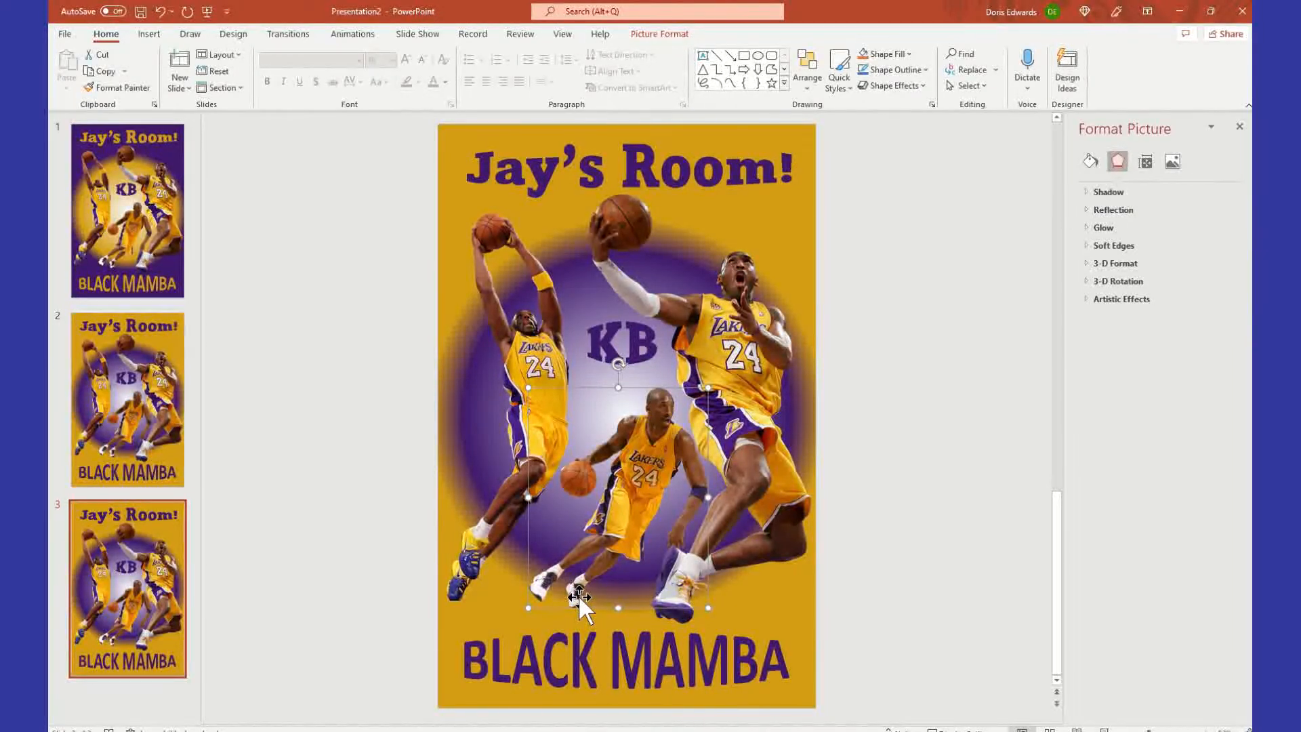
{"action": "left_click", "coordinate": [534, 327], "text": "shift"}
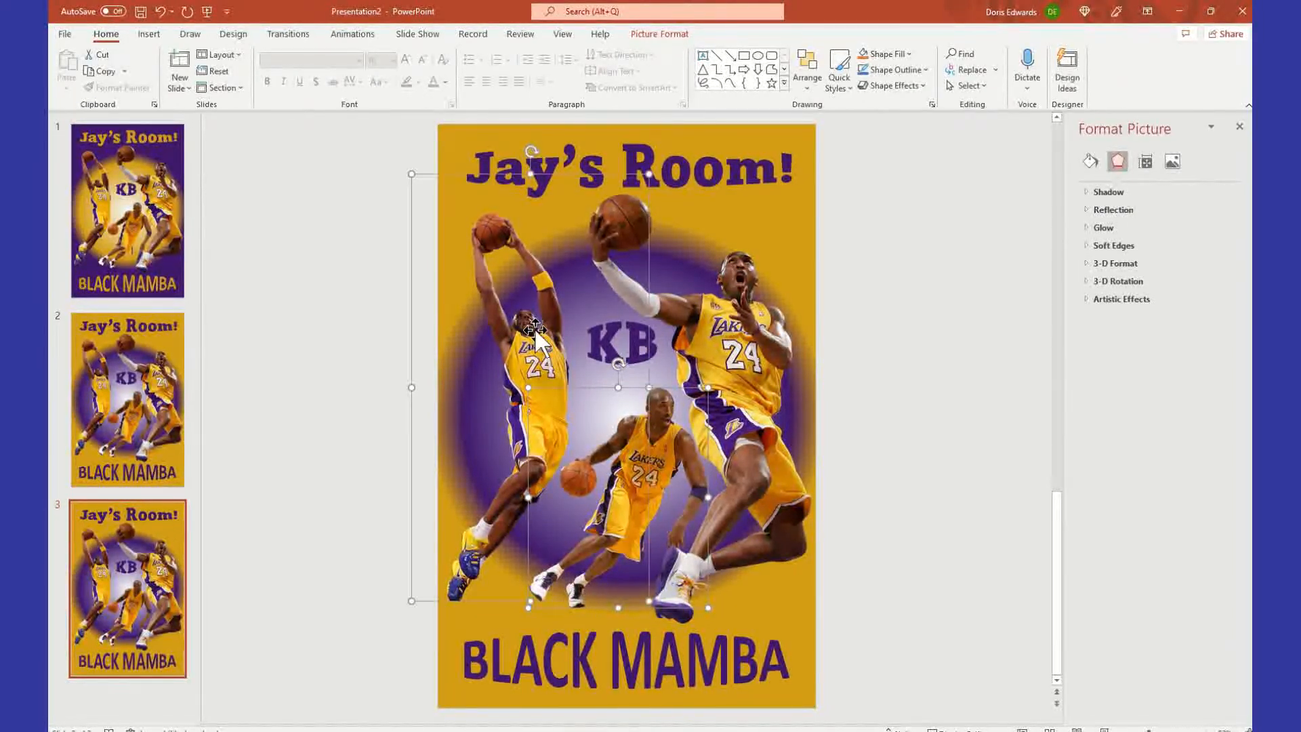
{"action": "left_click", "coordinate": [749, 359], "text": "shift"}
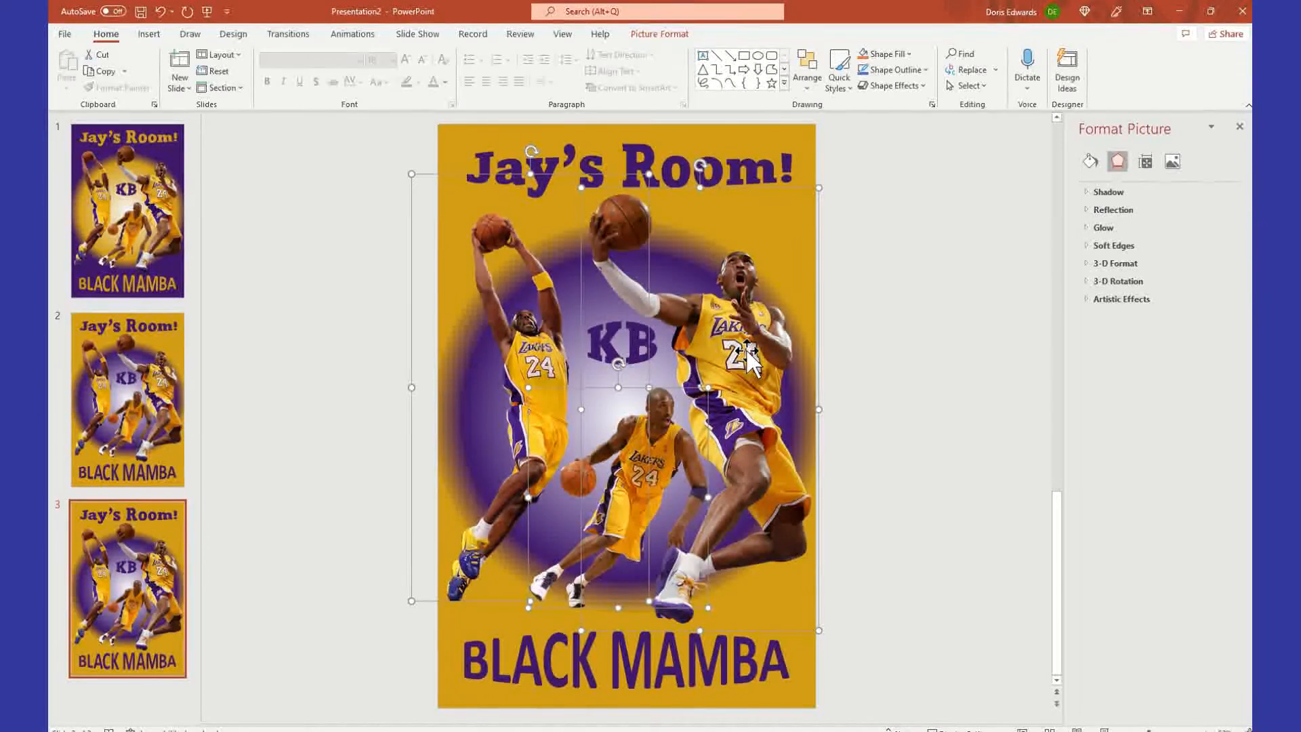
{"action": "right_click", "coordinate": [747, 350]}
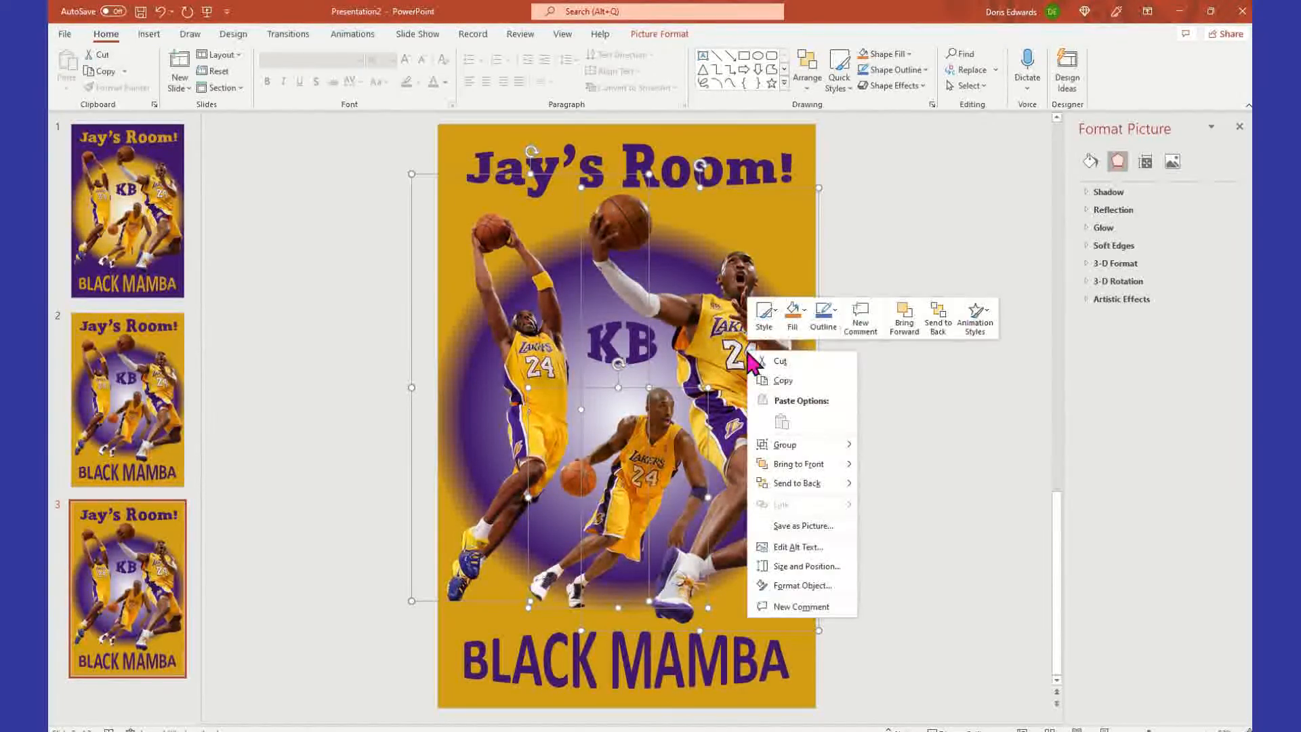
{"action": "left_click", "coordinate": [793, 464]}
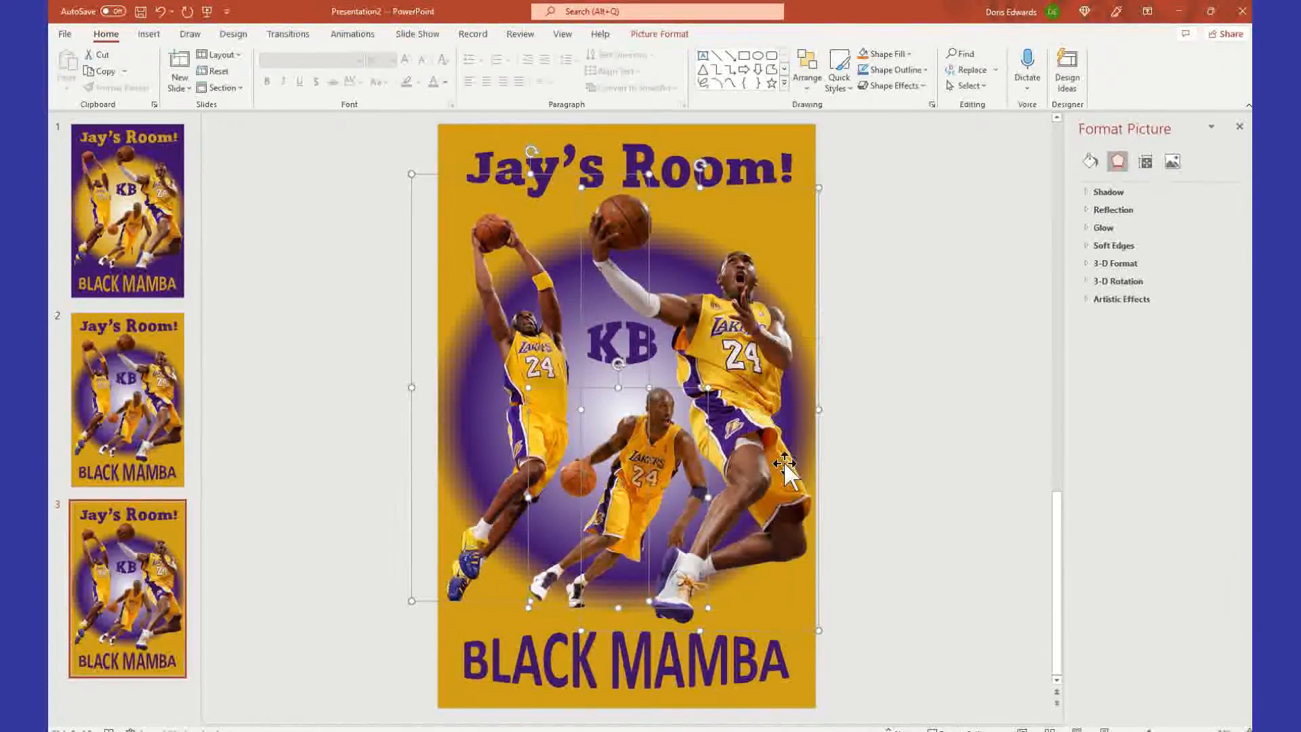
{"action": "left_click", "coordinate": [914, 323]}
Move the one-handed player picture partly off the poster's right edge and the dunking player slightly left, clearing the "KB" text
{"action": "left_click", "coordinate": [644, 348]}
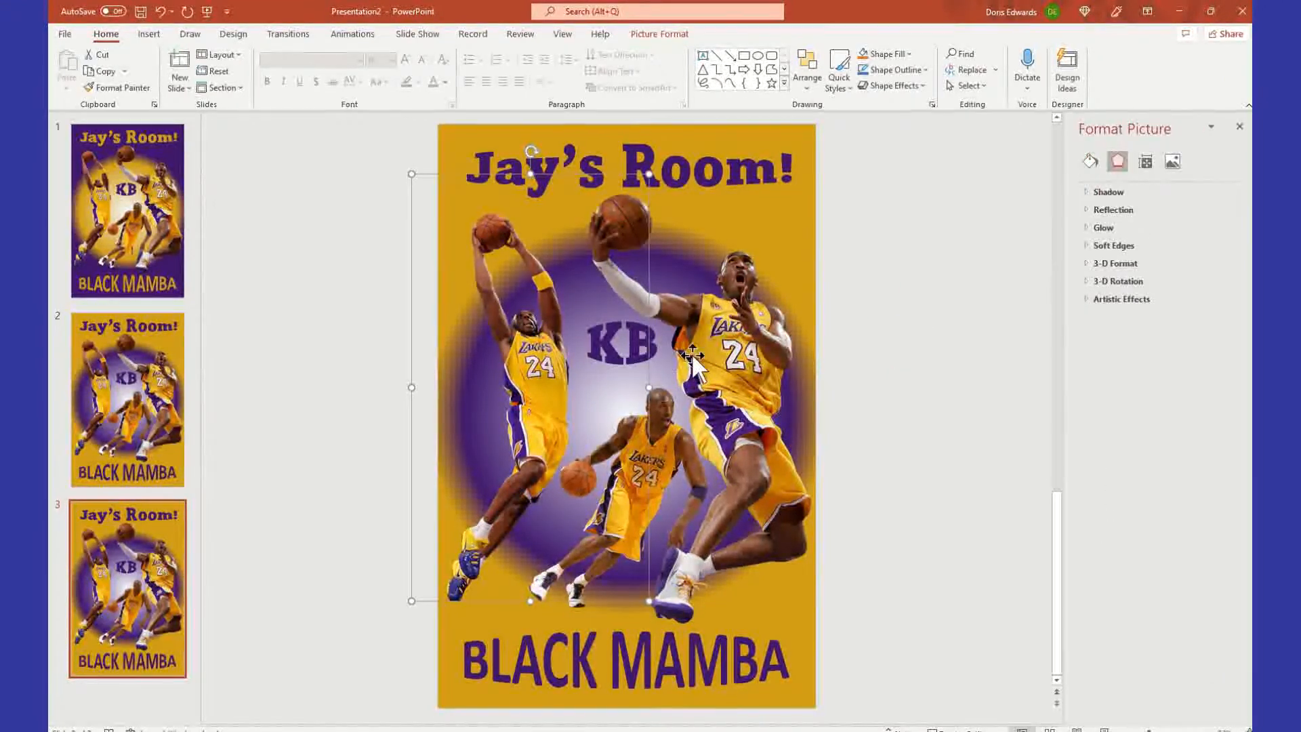
{"action": "left_click_drag", "start_coordinate": [653, 356], "coordinate": [792, 354]}
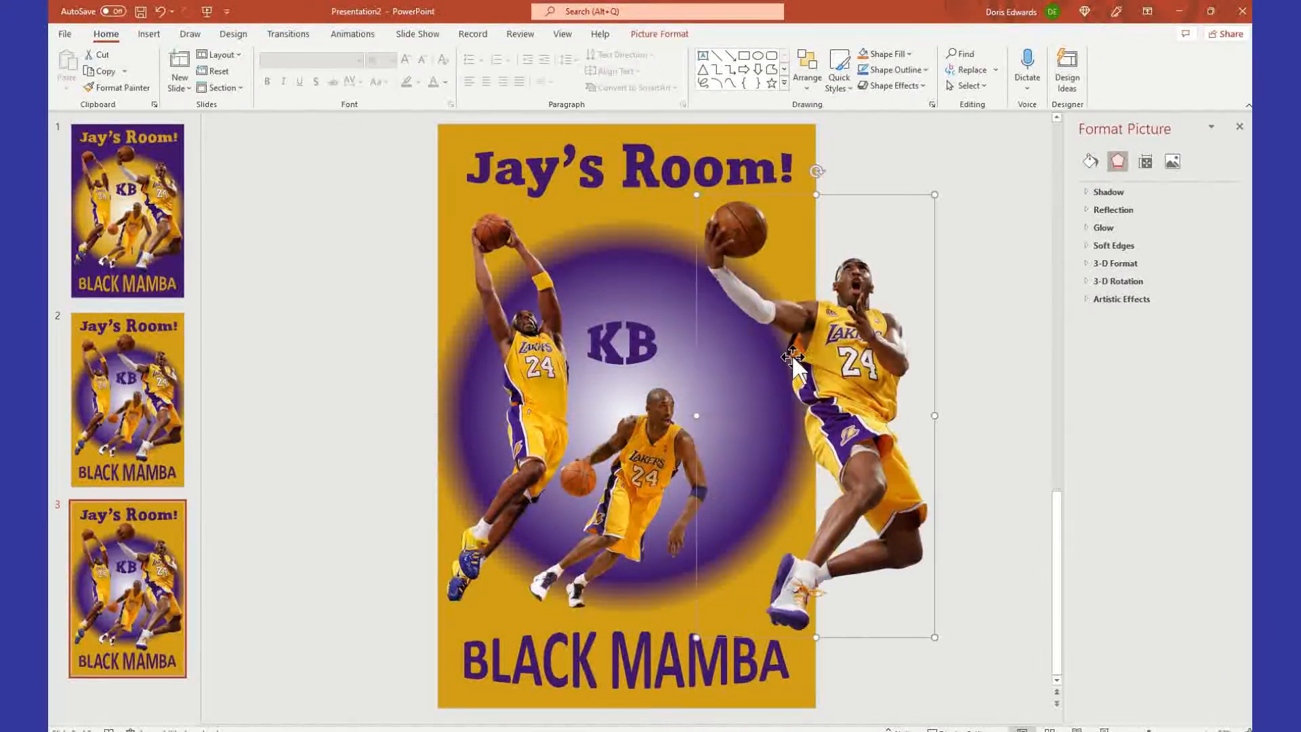
{"action": "left_click", "coordinate": [634, 337]}
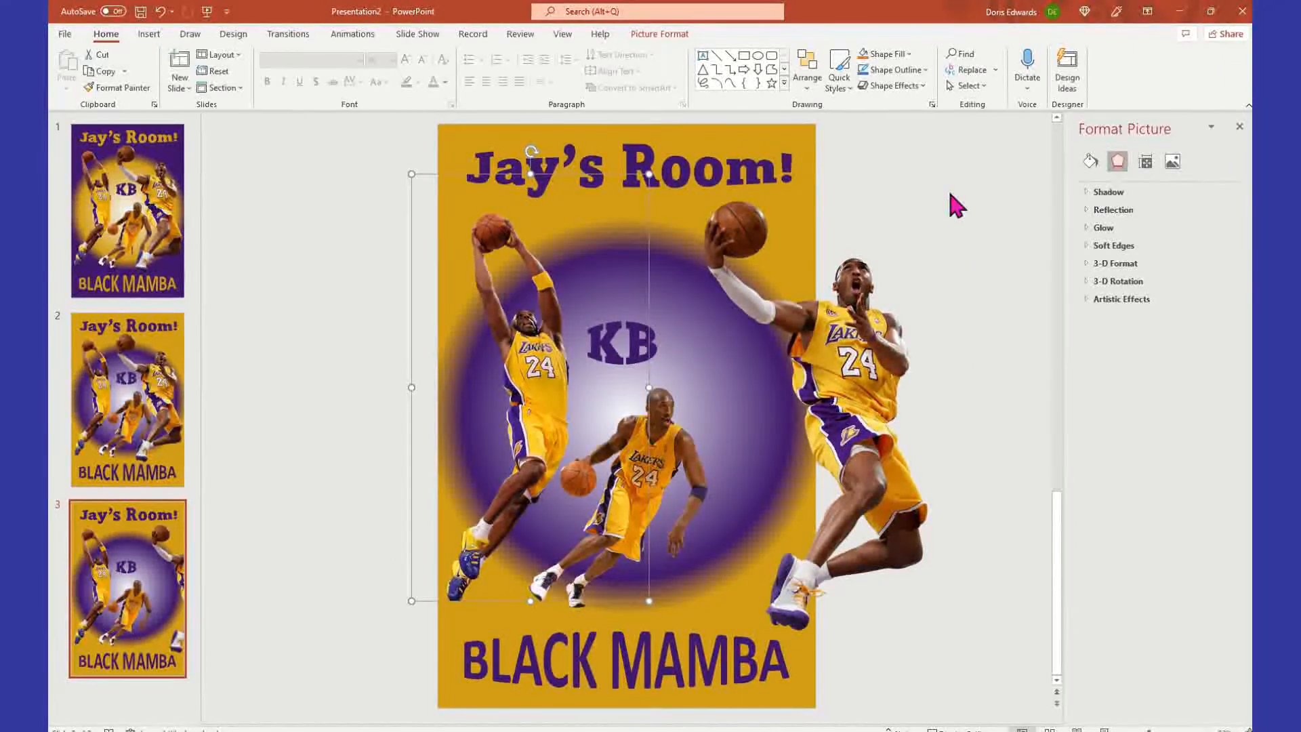
{"action": "left_click", "coordinate": [950, 193]}
{"action": "left_click", "coordinate": [642, 336]}
{"action": "left_click", "coordinate": [649, 354]}
{"action": "left_click_drag", "start_coordinate": [626, 349], "coordinate": [609, 345]}
{"action": "left_click", "coordinate": [657, 343]}
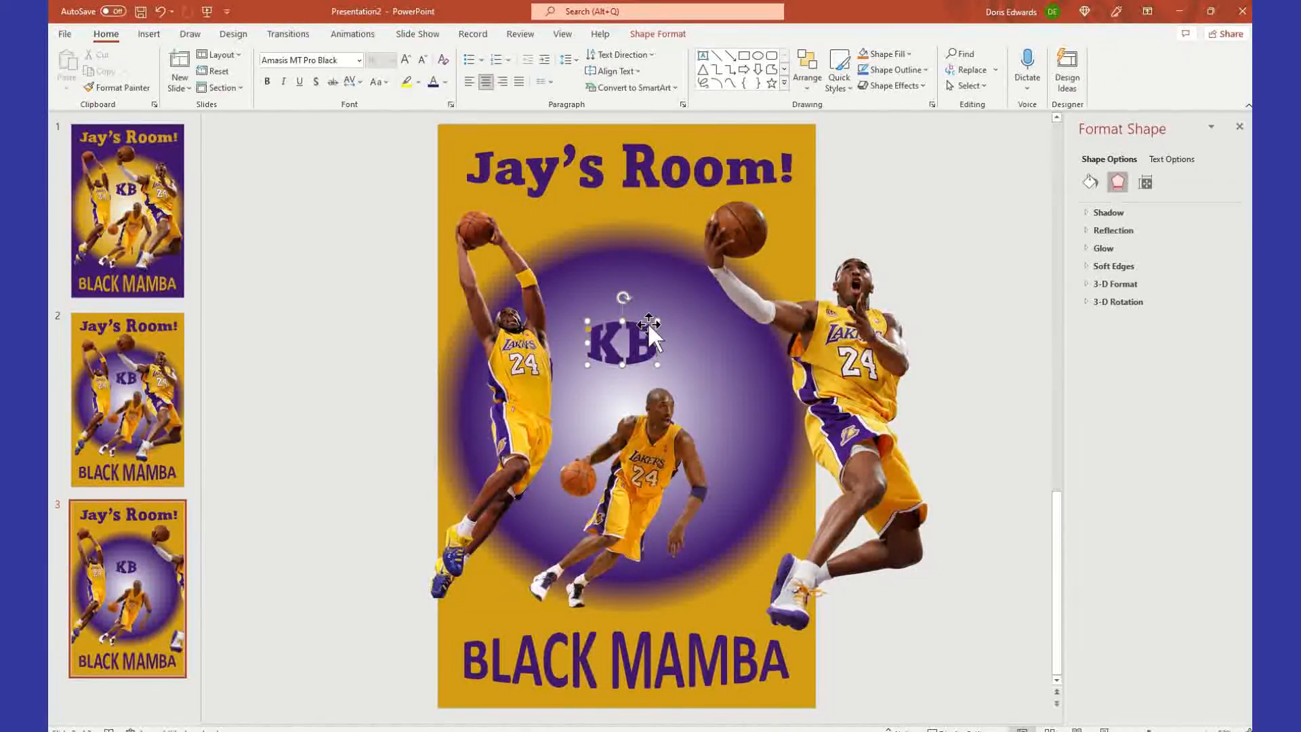
{"action": "left_click", "coordinate": [533, 404], "text": "shift"}
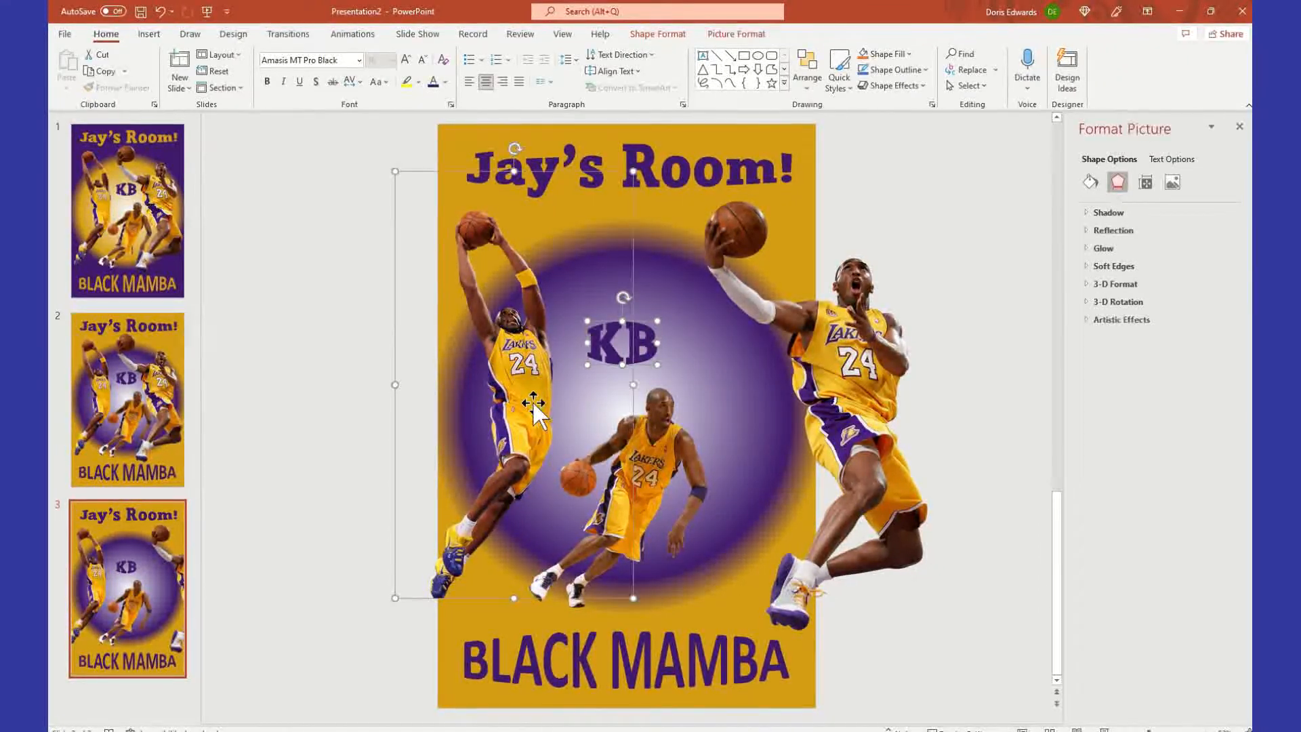
{"action": "left_click", "coordinate": [678, 448], "text": "shift"}
{"action": "left_click", "coordinate": [855, 421], "text": "shift"}
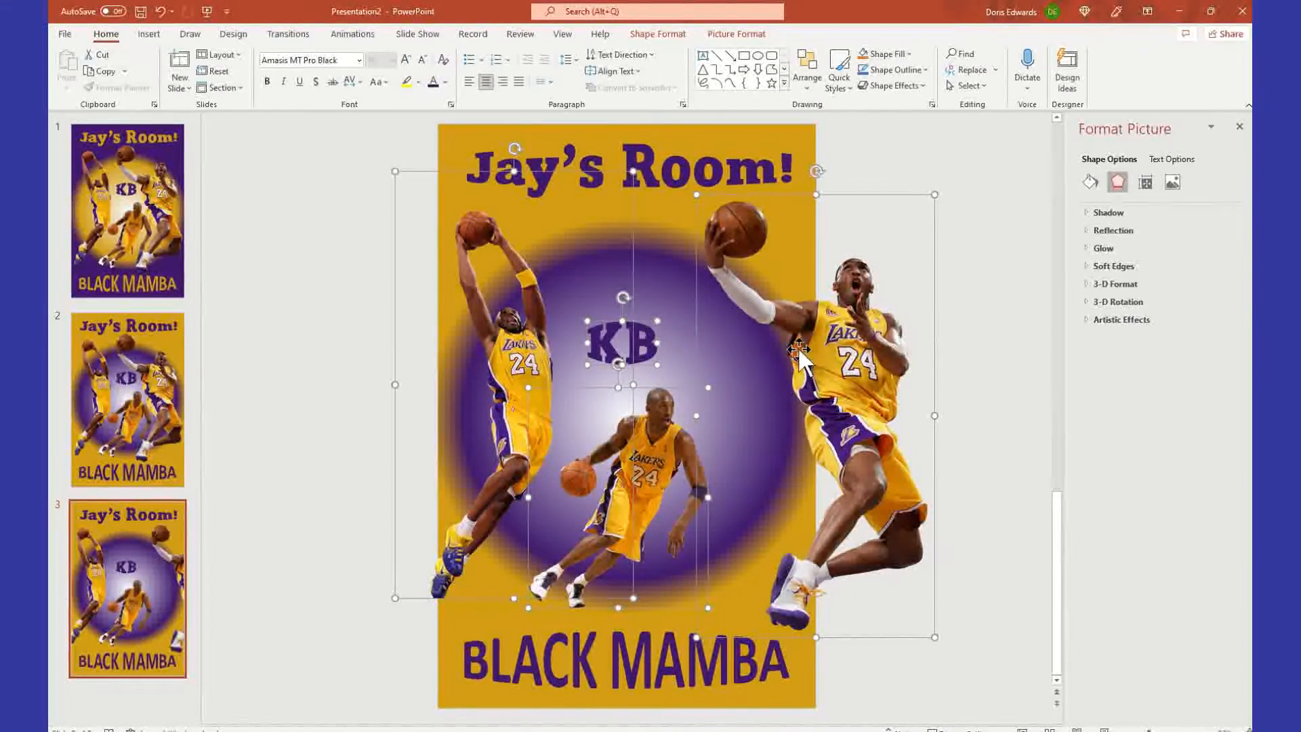
{"action": "right_click", "coordinate": [893, 345]}
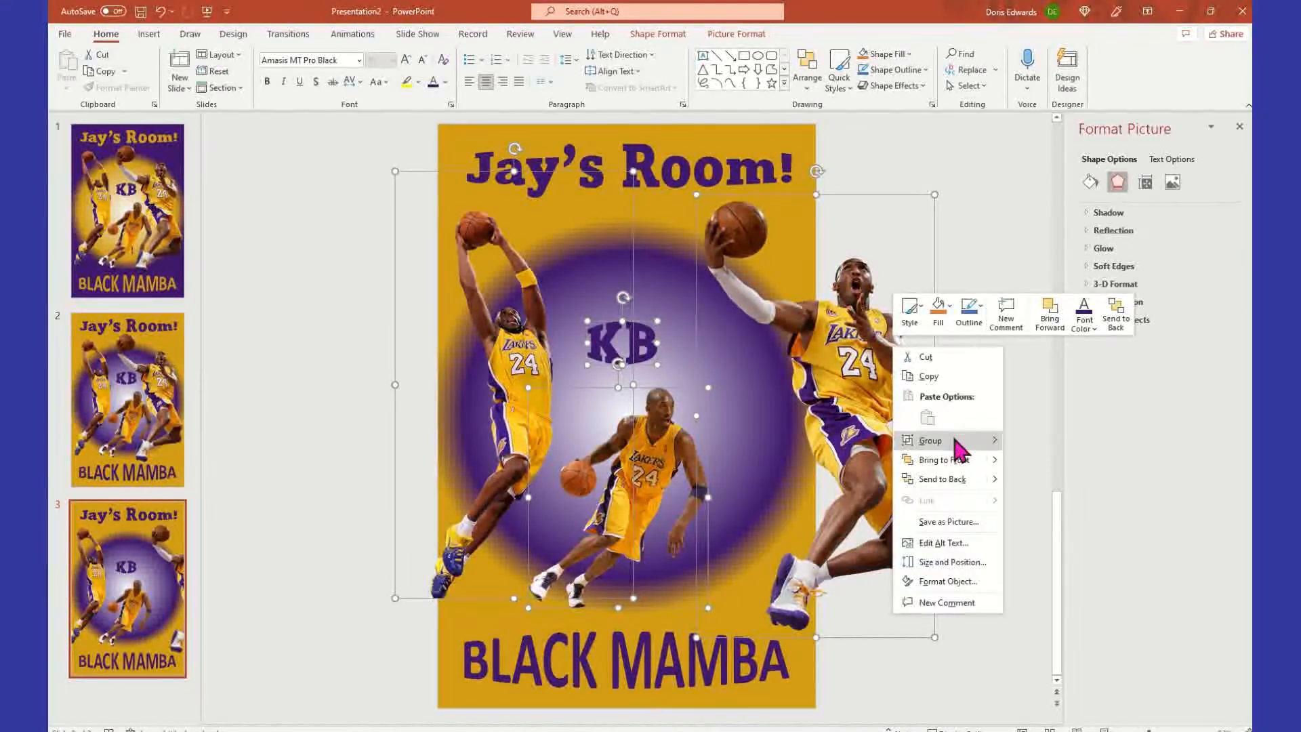
{"action": "left_click", "coordinate": [985, 334]}
{"action": "left_click", "coordinate": [987, 262]}
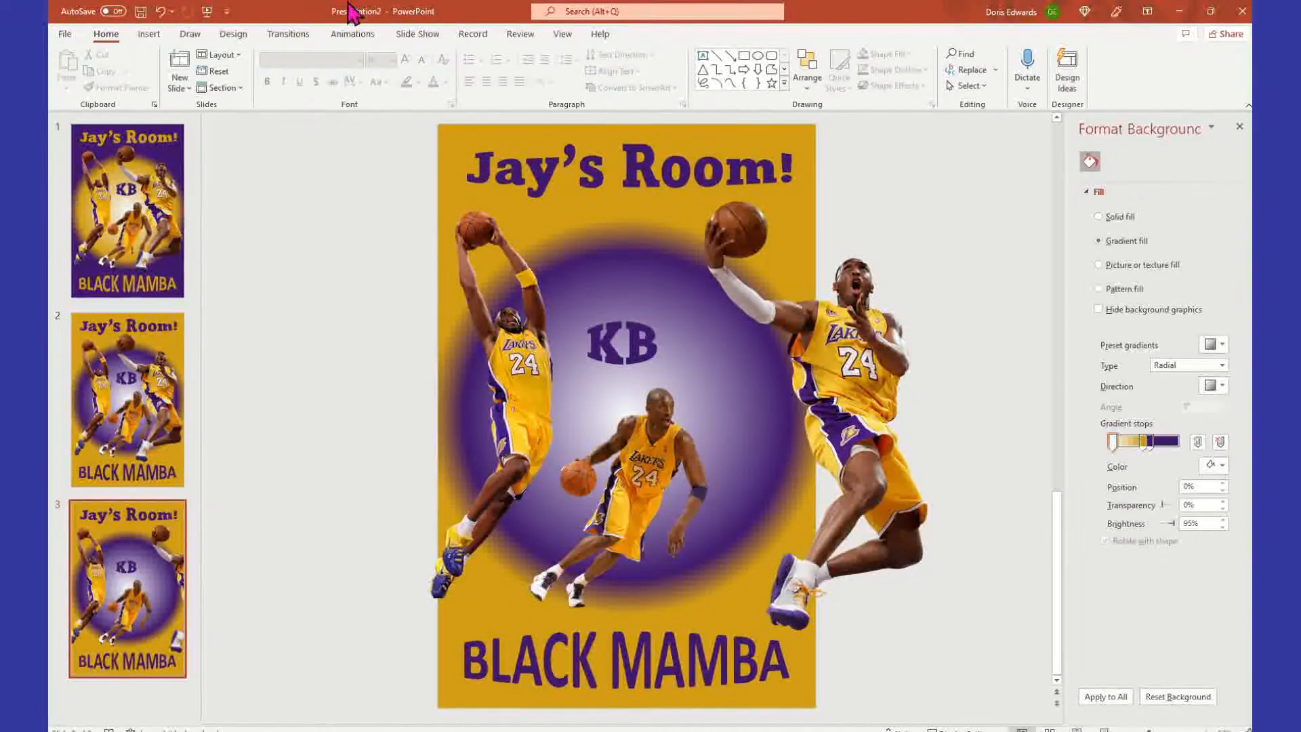
Search the online pictures for "BASKETBALL" and insert a plain orange basketball image on the third slide
{"action": "left_click", "coordinate": [150, 35]}
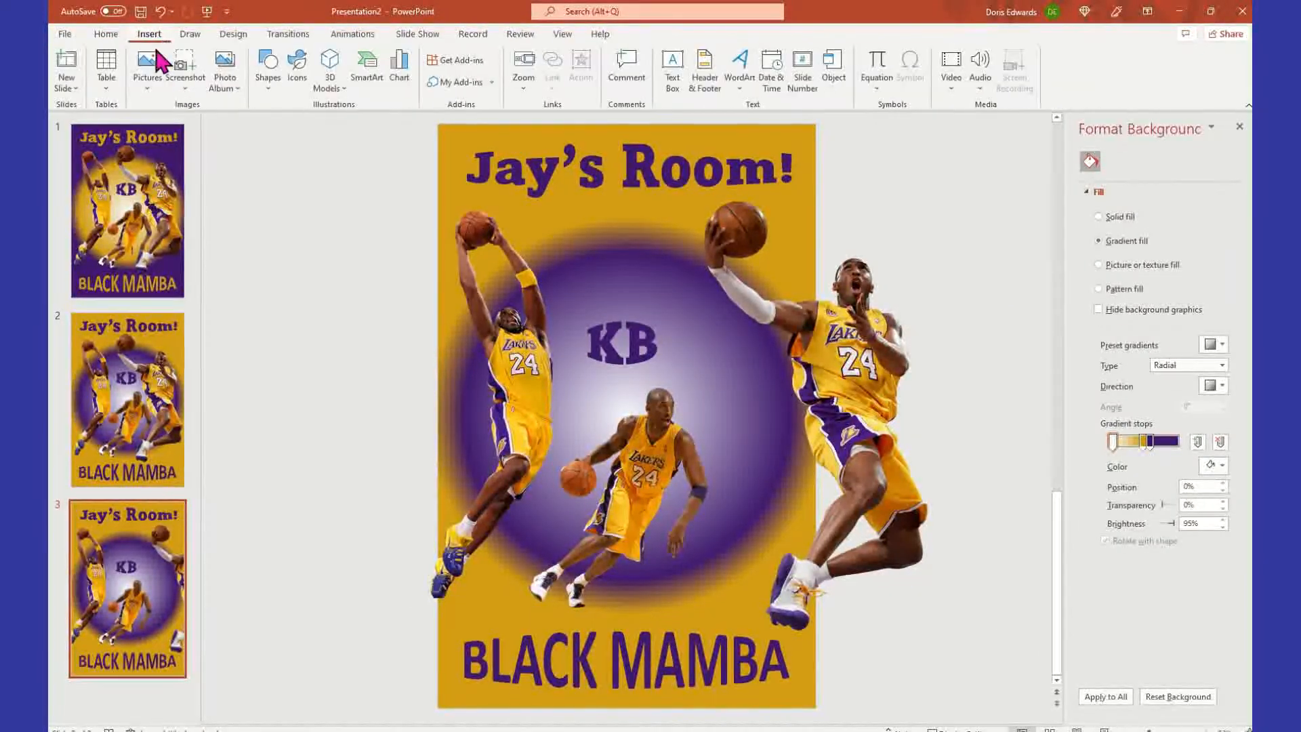
{"action": "left_click", "coordinate": [148, 80]}
{"action": "left_click", "coordinate": [183, 169]}
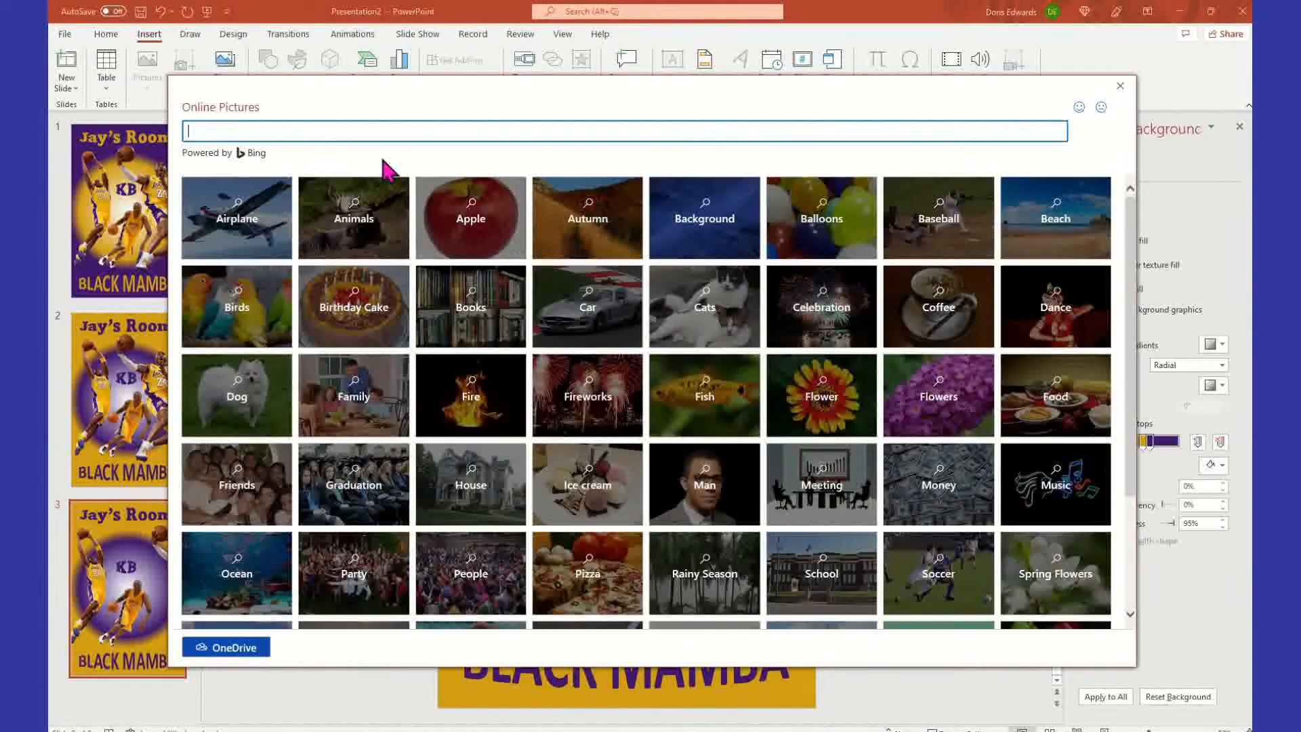
{"action": "type", "text": "BASKETBALL"}
{"action": "key", "text": "Return"}
{"action": "left_click", "coordinate": [358, 347]}
{"action": "type", "text": "KET"}
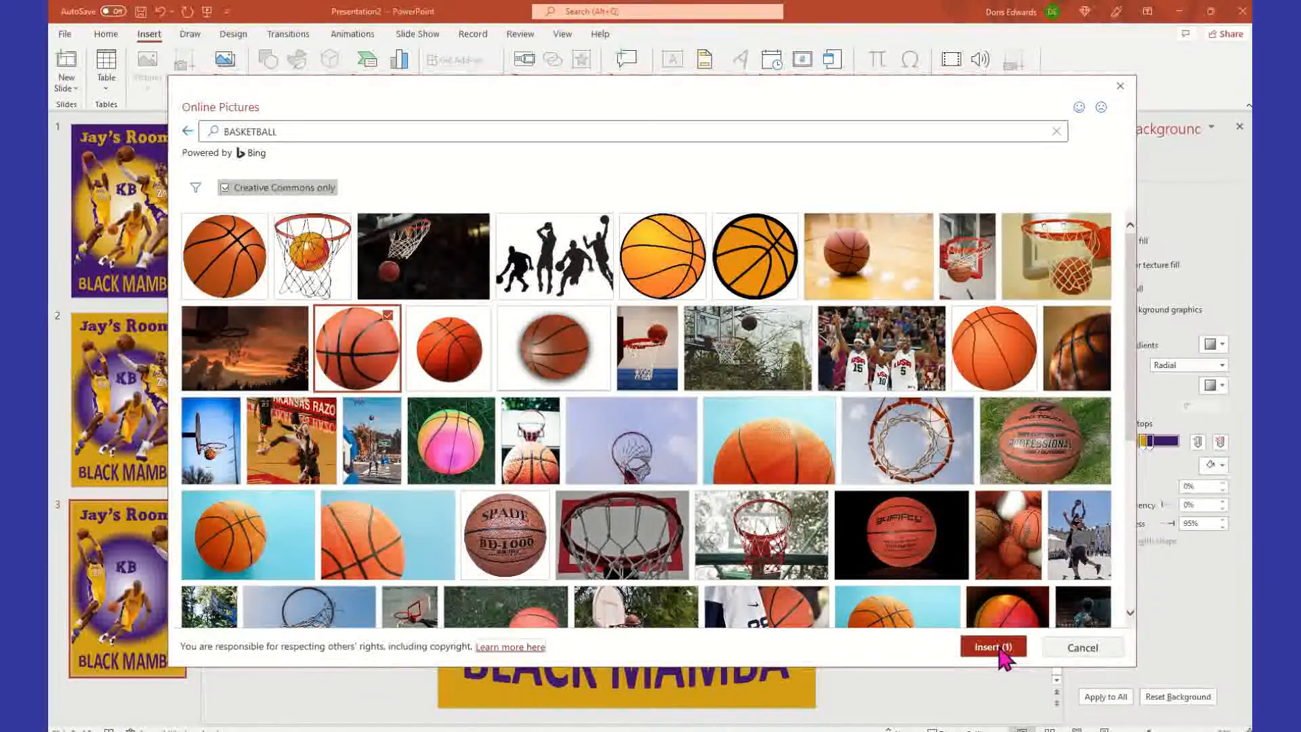
{"action": "left_click", "coordinate": [1001, 652]}
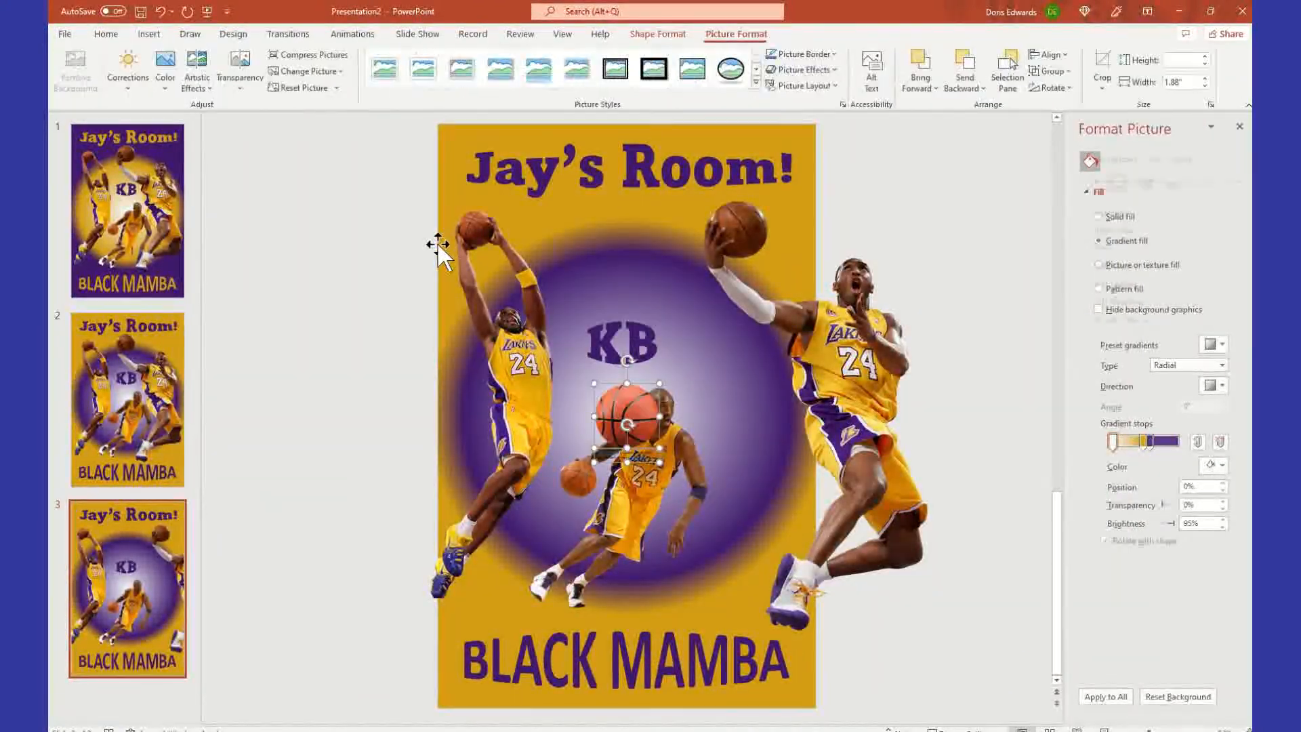
Enlarge the basketball on the third slide to nearly the poster's width and delete the attribution text box that came with it
{"action": "left_click_drag", "start_coordinate": [648, 416], "coordinate": [541, 301]}
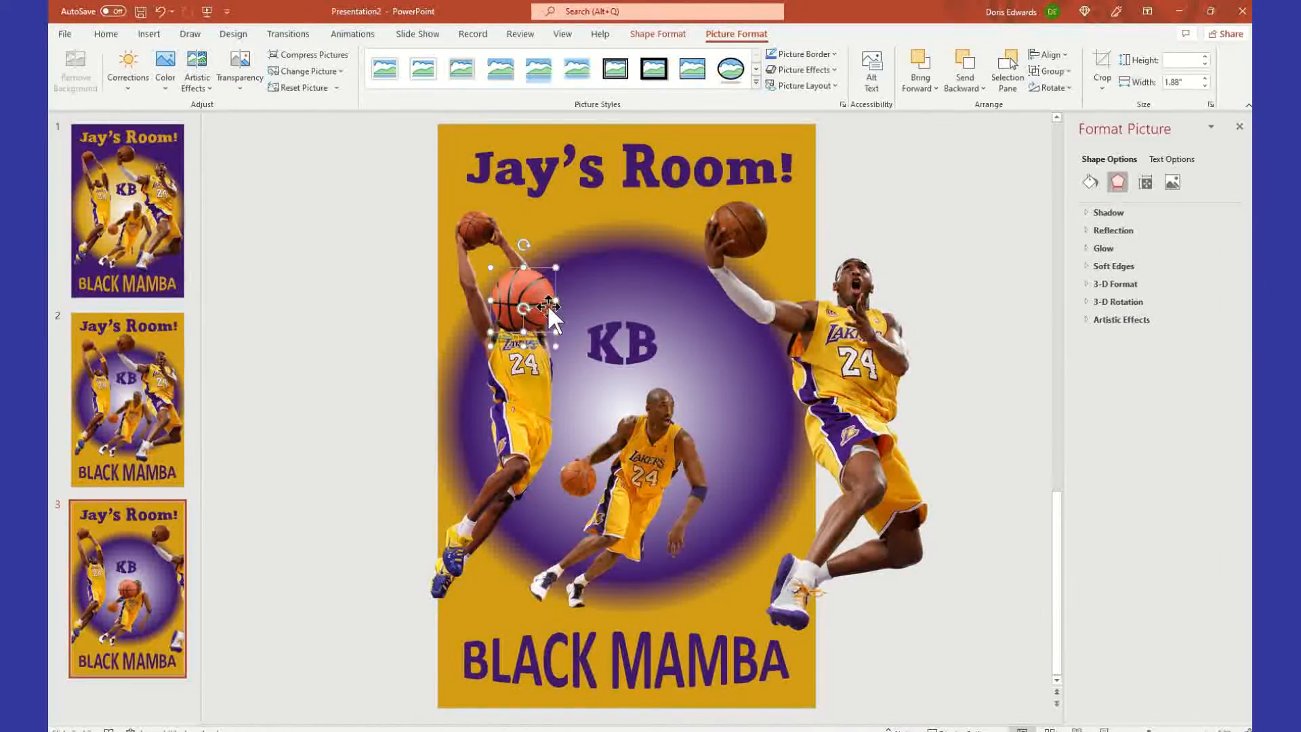
{"action": "left_click_drag", "start_coordinate": [556, 346], "coordinate": [611, 368]}
{"action": "left_click", "coordinate": [515, 325]}
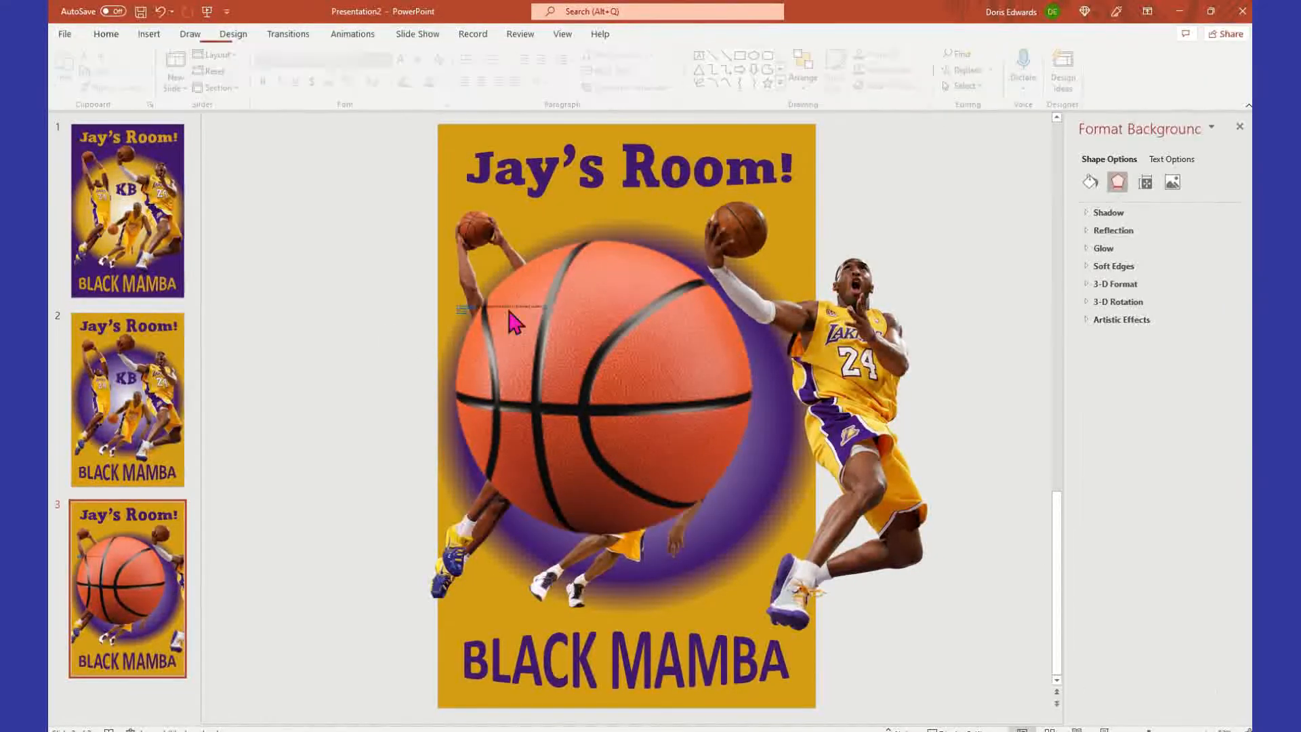
{"action": "left_click", "coordinate": [518, 308]}
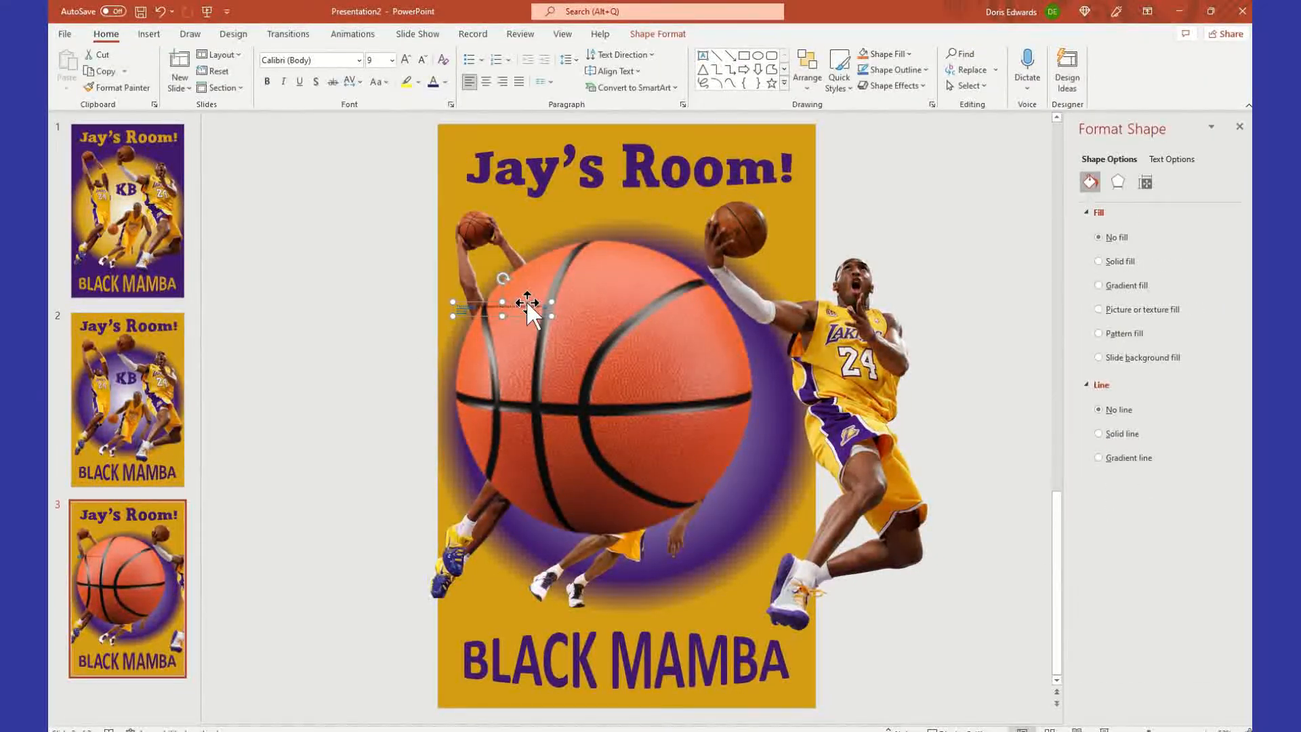
{"action": "key", "text": "Delete"}
{"action": "left_click", "coordinate": [505, 315]}
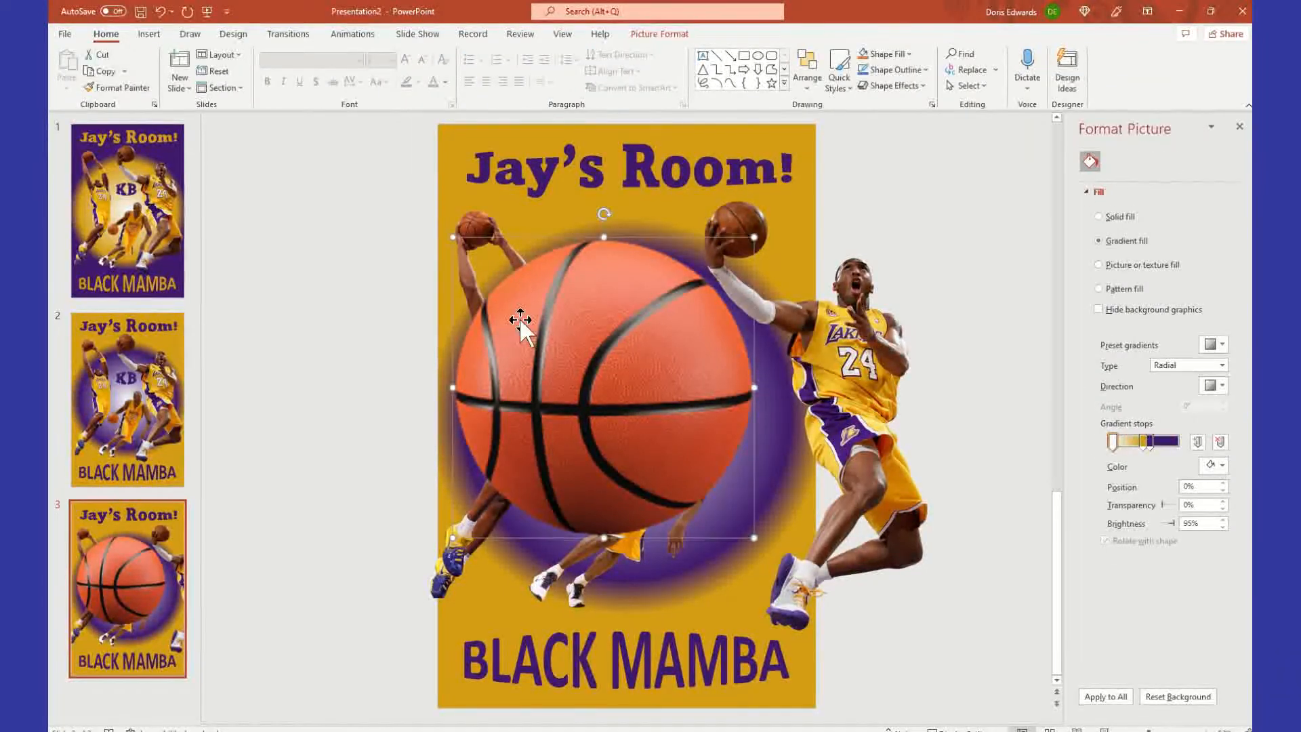
{"action": "left_click_drag", "start_coordinate": [754, 542], "coordinate": [790, 584]}
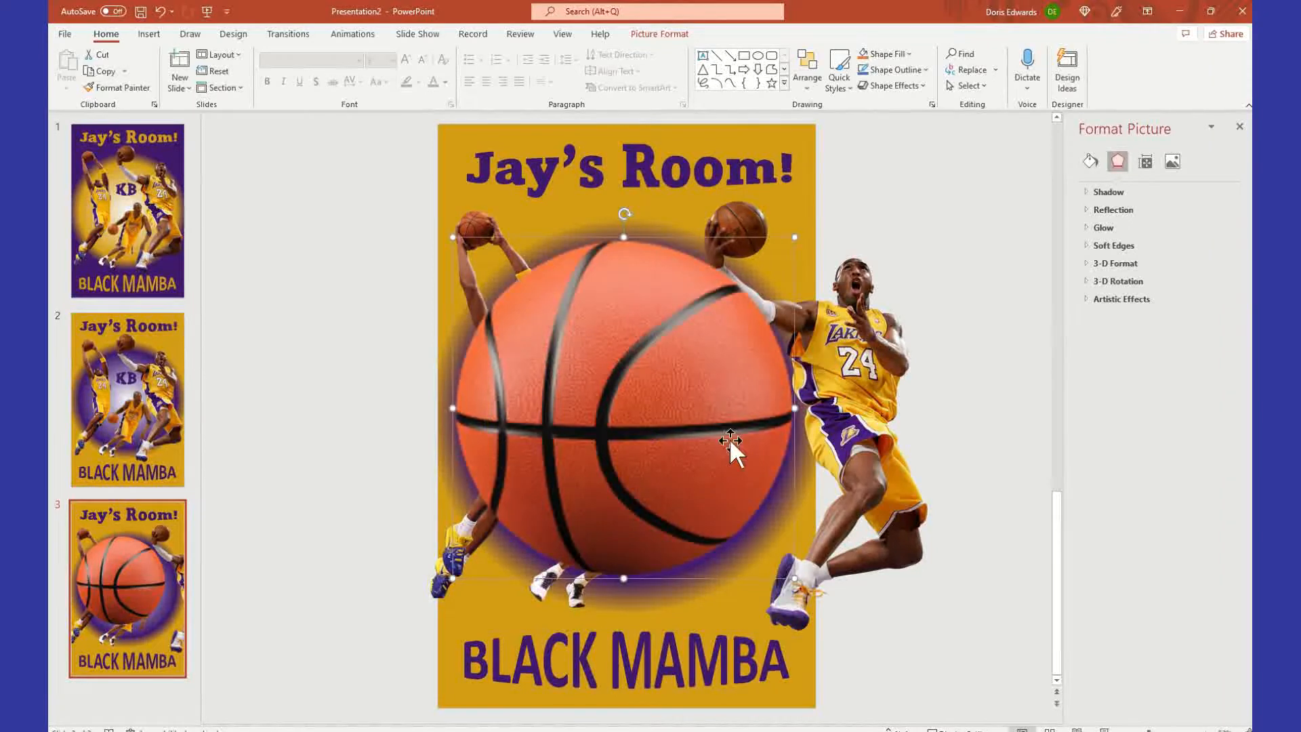
Move the basketball down the poster and bring the "KB" text, the dunking player and the one-handed player to the front
{"action": "left_click_drag", "start_coordinate": [671, 392], "coordinate": [630, 480]}
{"action": "left_click", "coordinate": [1012, 208]}
{"action": "left_click", "coordinate": [637, 334]}
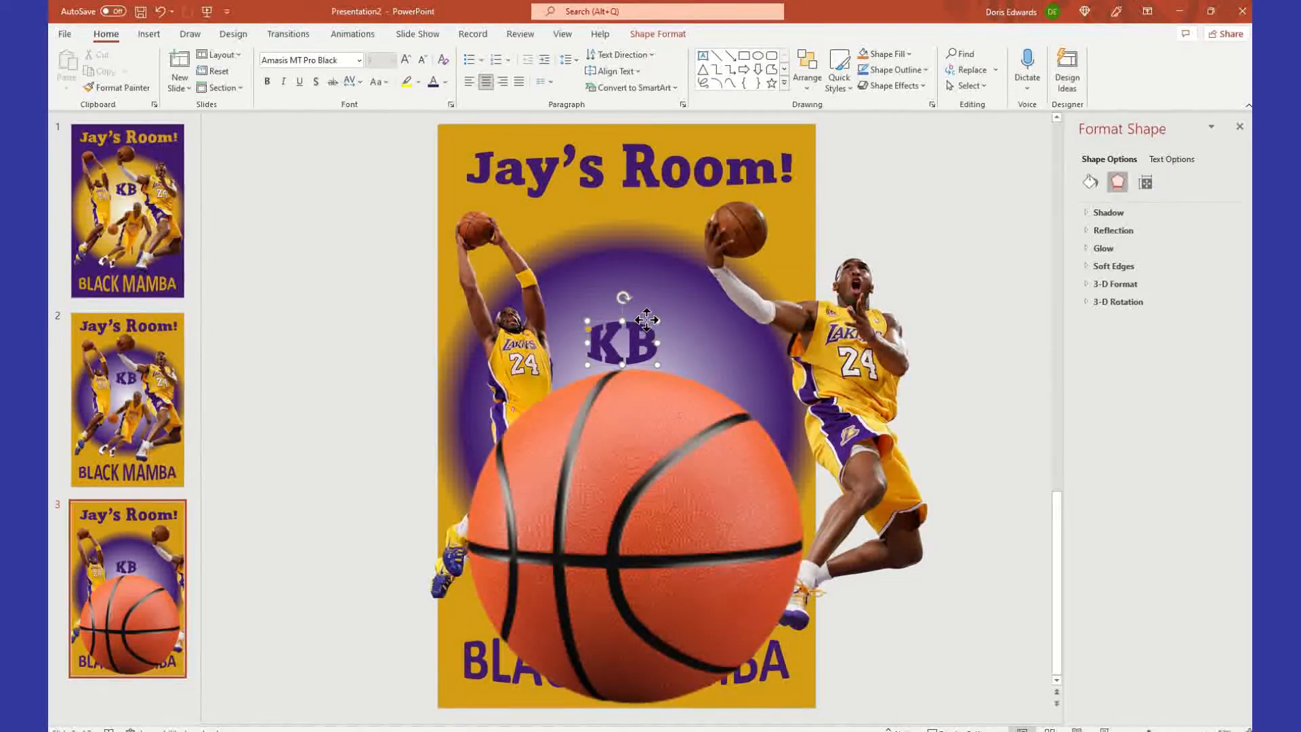
{"action": "right_click", "coordinate": [645, 317]}
{"action": "left_click", "coordinate": [718, 475]}
{"action": "left_click", "coordinate": [492, 267]}
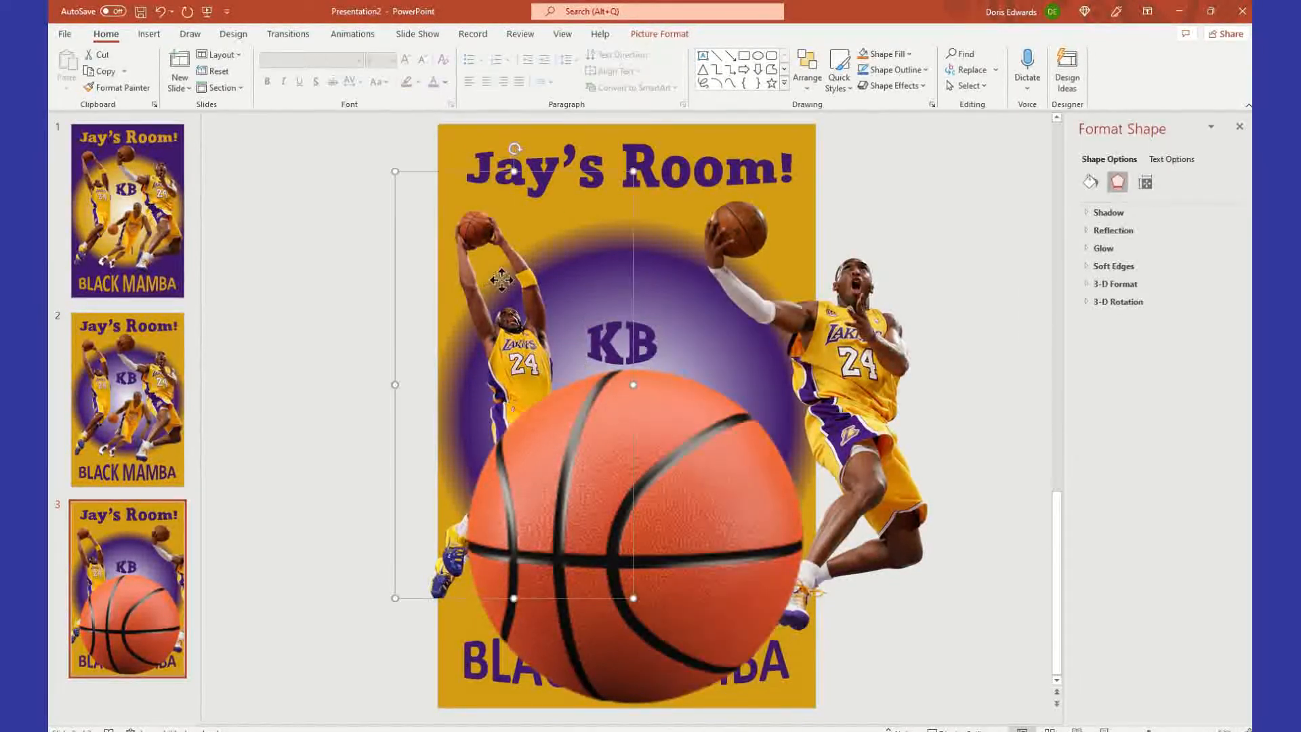
{"action": "right_click", "coordinate": [527, 278]}
{"action": "left_click", "coordinate": [576, 412]}
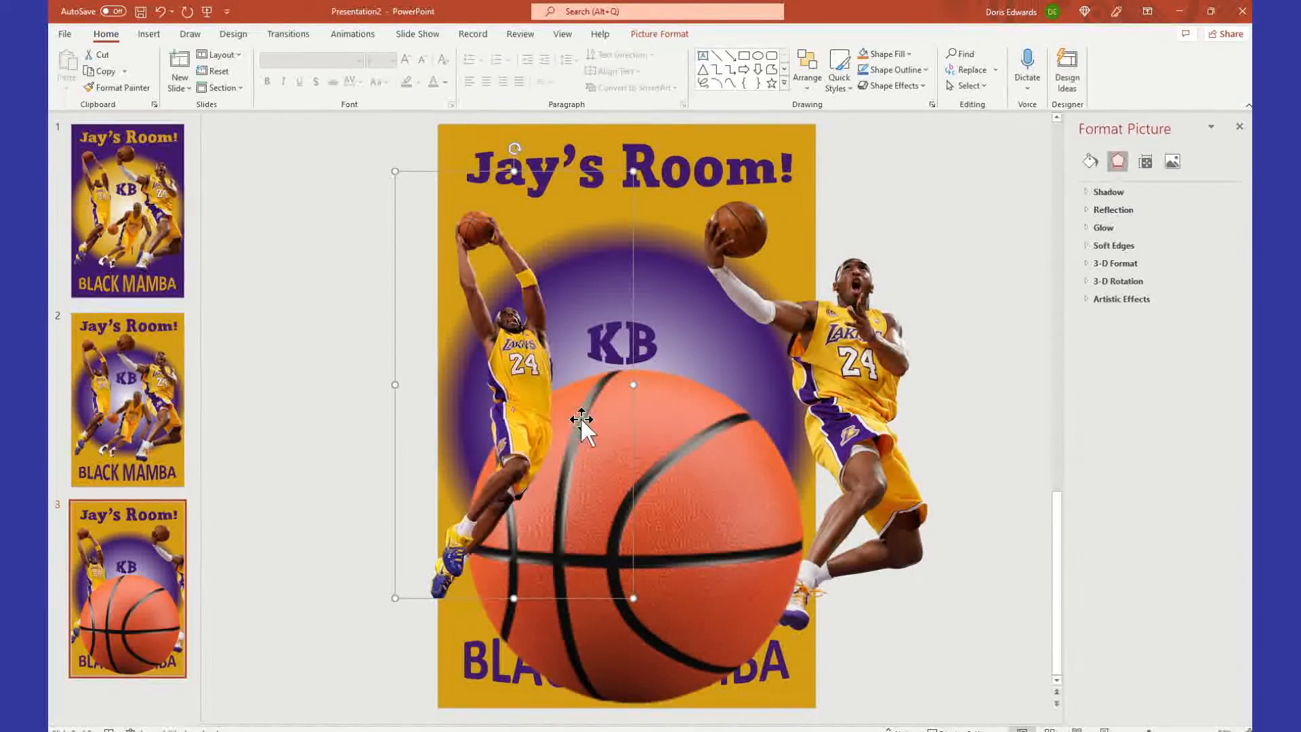
{"action": "left_click", "coordinate": [799, 233]}
{"action": "right_click", "coordinate": [731, 220]}
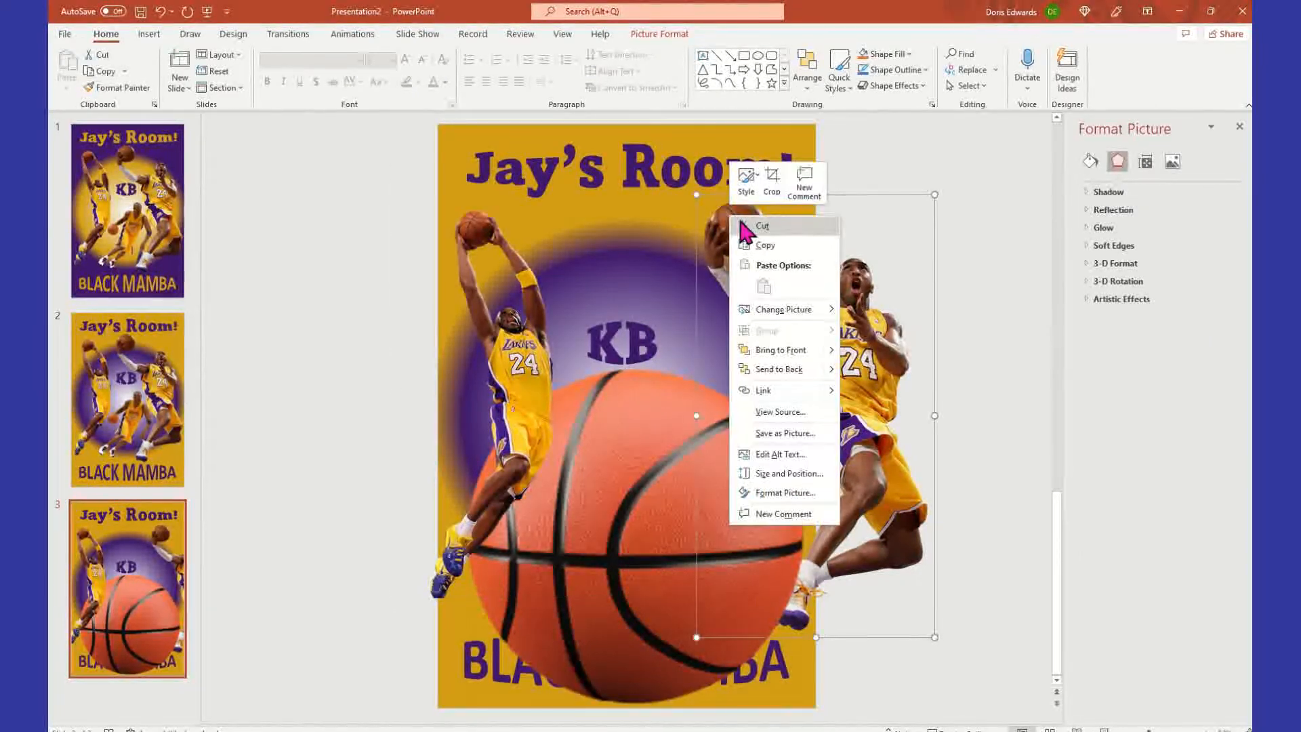
{"action": "left_click", "coordinate": [779, 350]}
With the dunking player moved off the poster, center the basketball over the purple glow and bring the dribbling player to the front
{"action": "left_click_drag", "start_coordinate": [618, 577], "coordinate": [424, 584]}
{"action": "left_click_drag", "start_coordinate": [667, 547], "coordinate": [649, 418]}
{"action": "left_click", "coordinate": [595, 607]}
{"action": "left_click", "coordinate": [596, 607]}
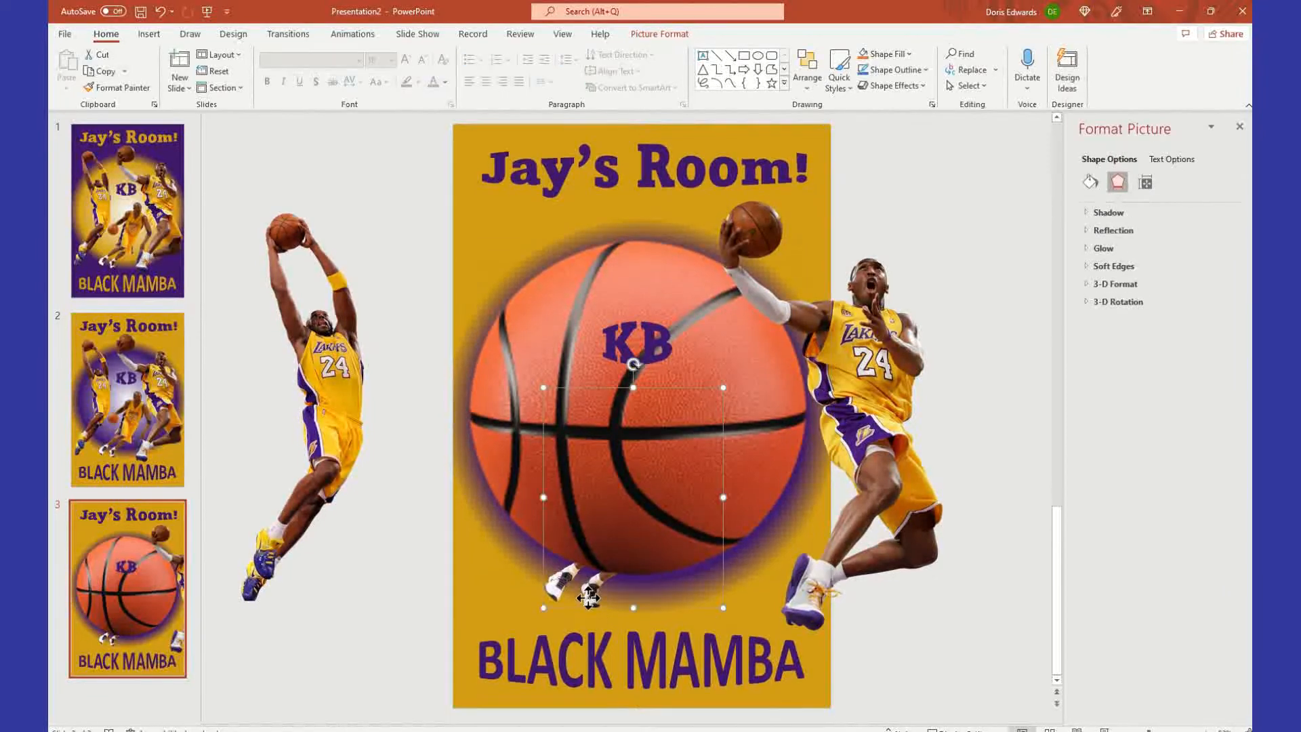
{"action": "right_click", "coordinate": [596, 607]}
{"action": "left_click", "coordinate": [641, 424]}
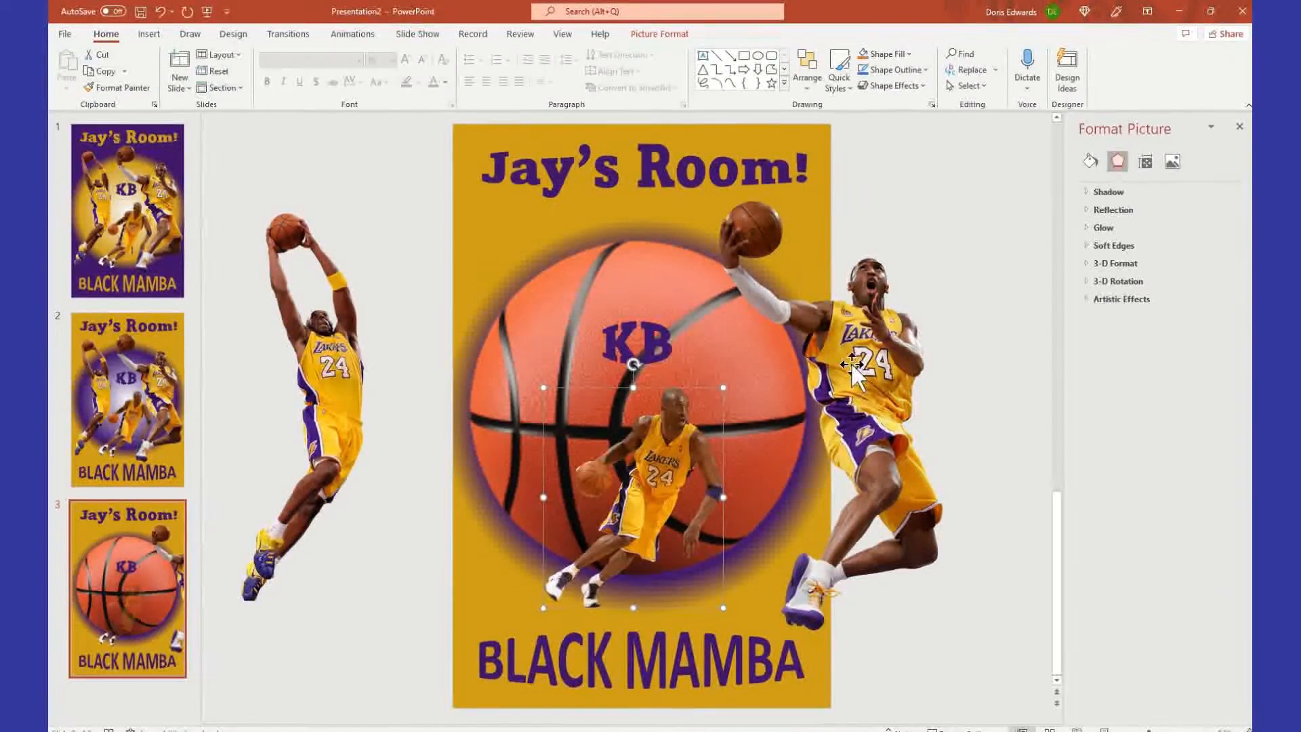
Arrange the players over the basketball: one-handed player fully on the poster at right, dribbling player slightly lower, dunking player at left
{"action": "left_click_drag", "start_coordinate": [871, 400], "coordinate": [776, 391]}
{"action": "left_click_drag", "start_coordinate": [628, 532], "coordinate": [606, 561]}
{"action": "left_click_drag", "start_coordinate": [363, 470], "coordinate": [538, 457]}
{"action": "left_click", "coordinate": [894, 431]}
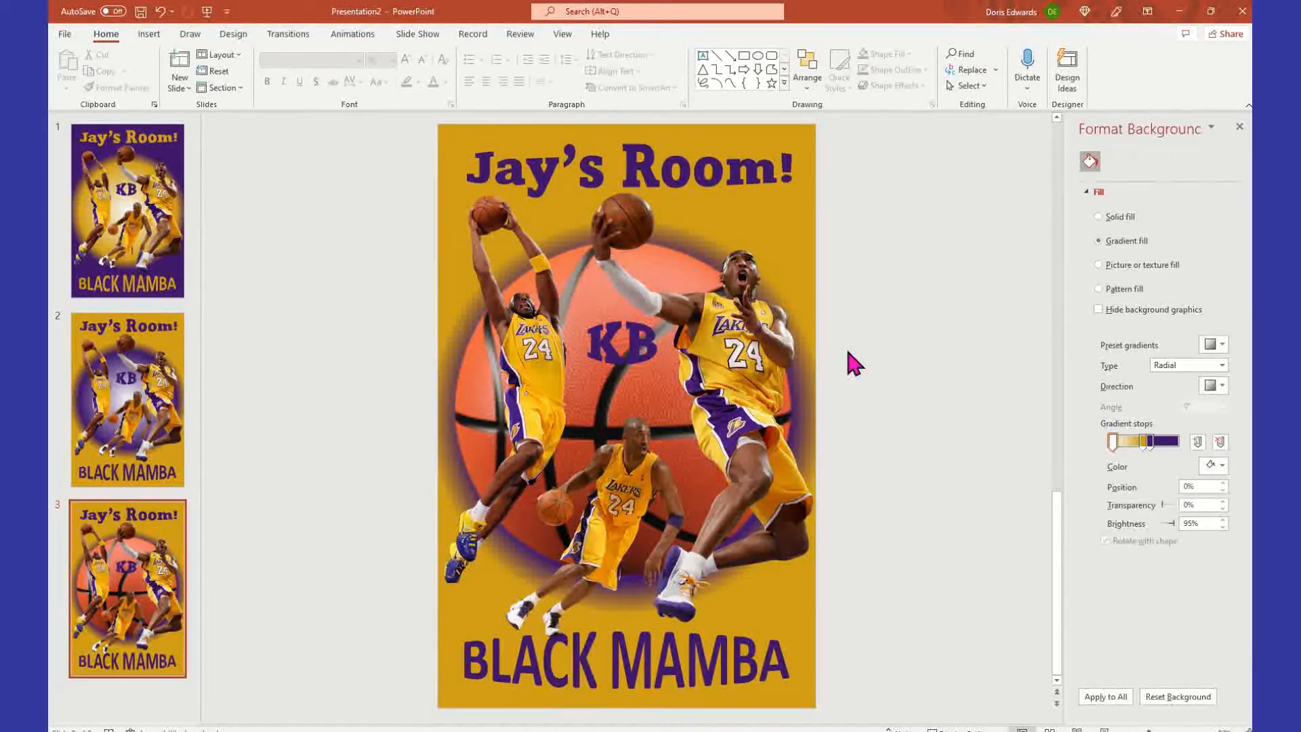
View the three poster slides in turn to compare their color and basketball versions
{"action": "left_click", "coordinate": [184, 211]}
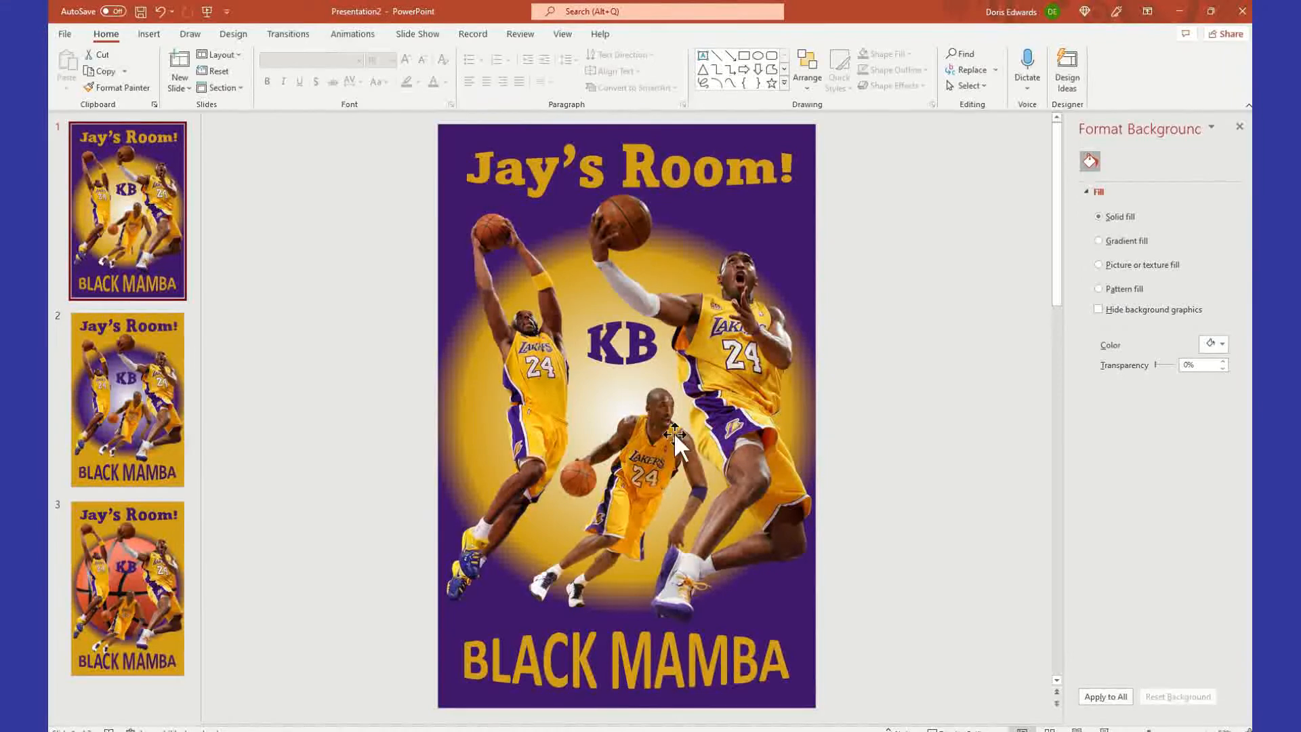
{"action": "left_click", "coordinate": [508, 161]}
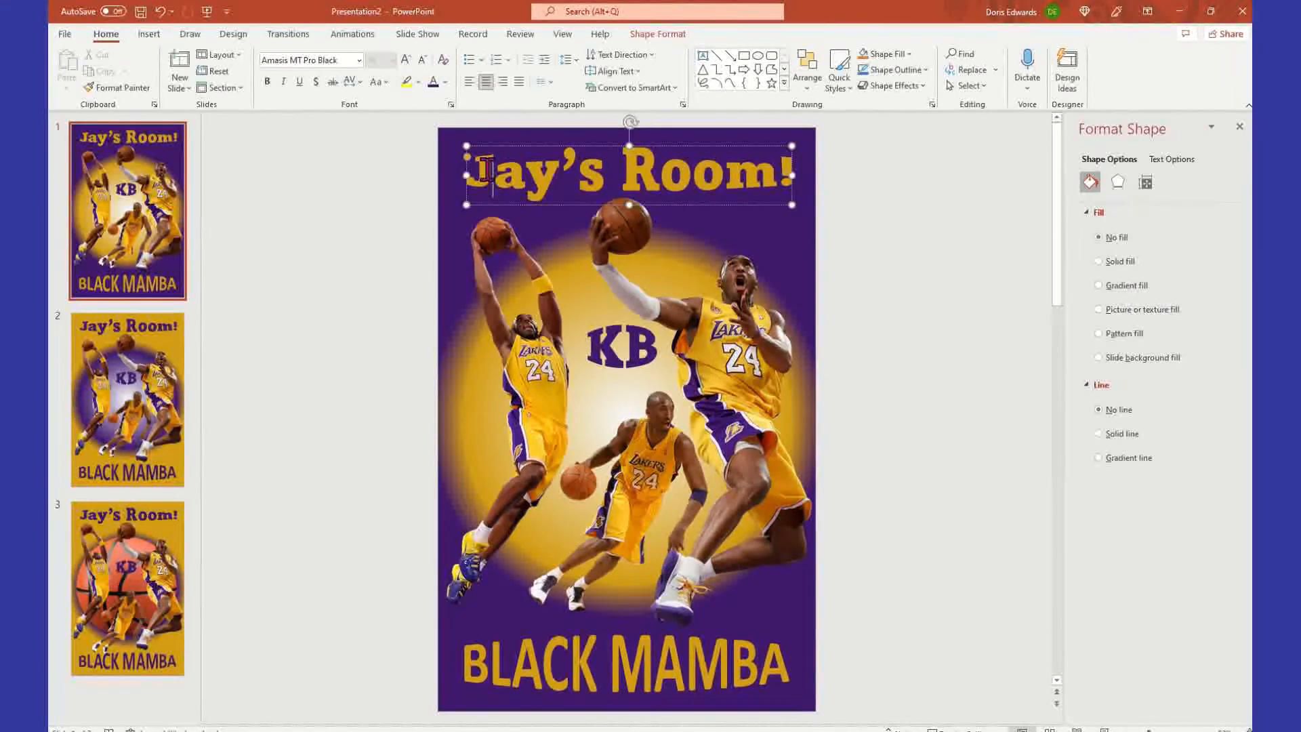
{"action": "left_click", "coordinate": [117, 407]}
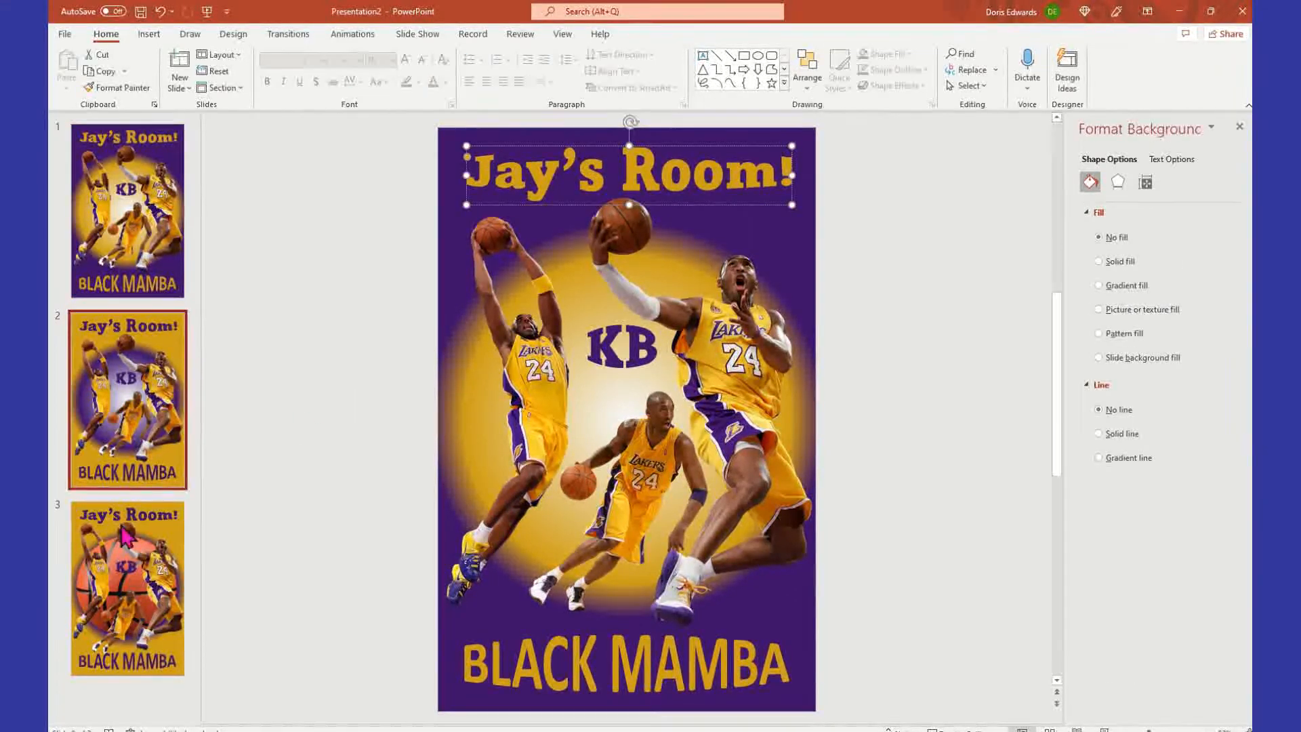
{"action": "left_click", "coordinate": [149, 608]}
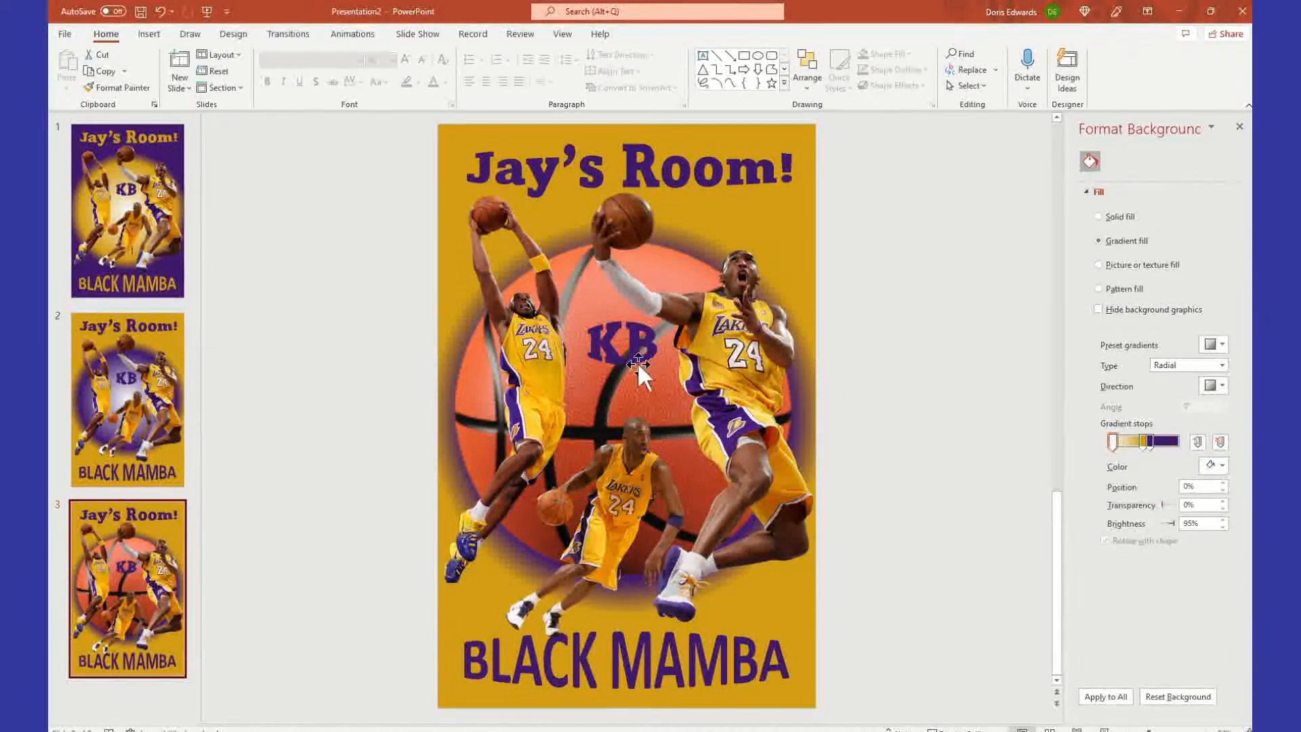
{"action": "left_click", "coordinate": [597, 340]}
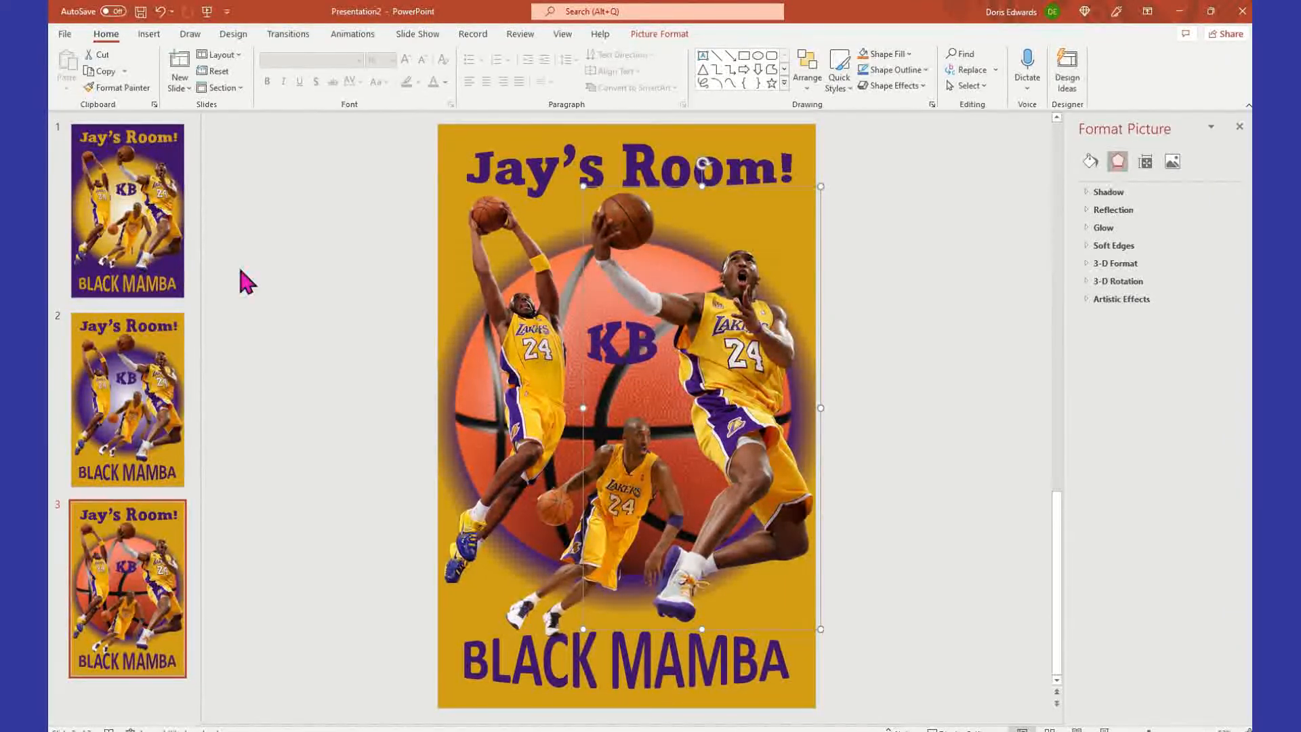
{"action": "left_click", "coordinate": [373, 290]}
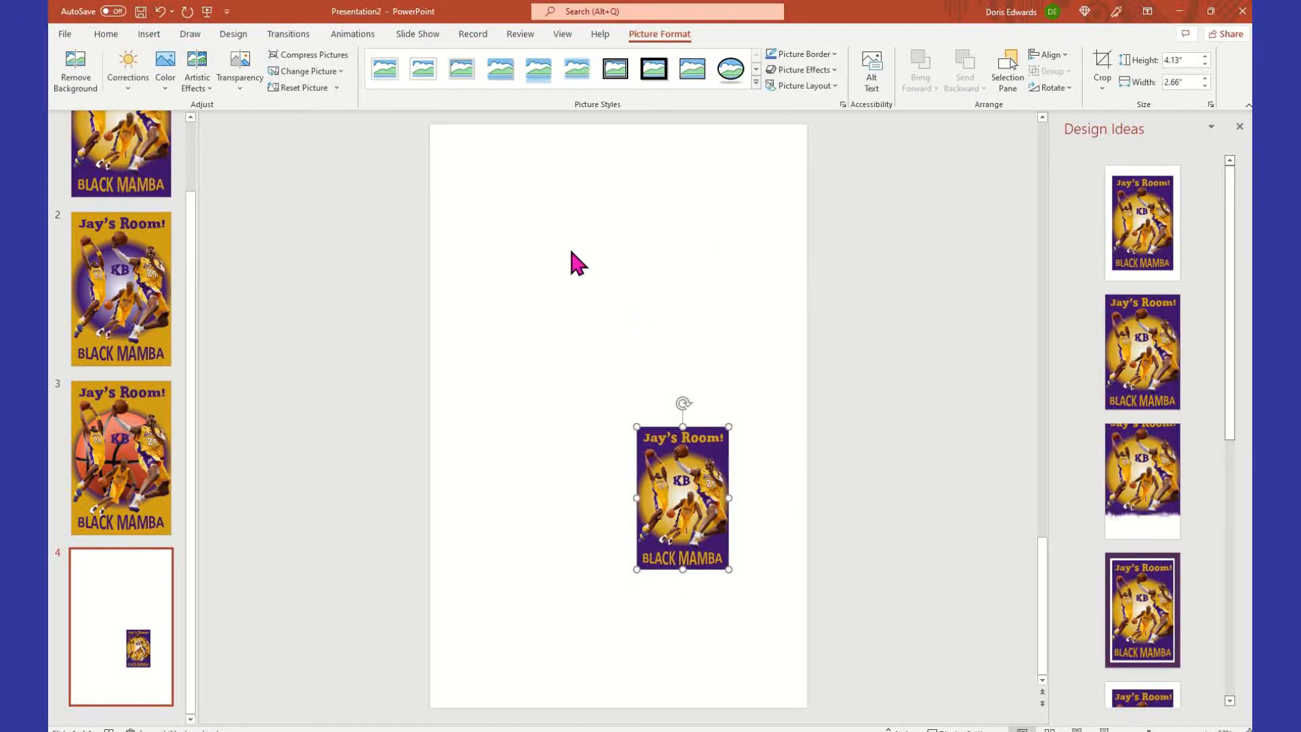
Open the print settings for the purple poster on slide 1 and choose Print Current Slide
{"action": "left_click", "coordinate": [203, 305]}
{"action": "left_click", "coordinate": [122, 156]}
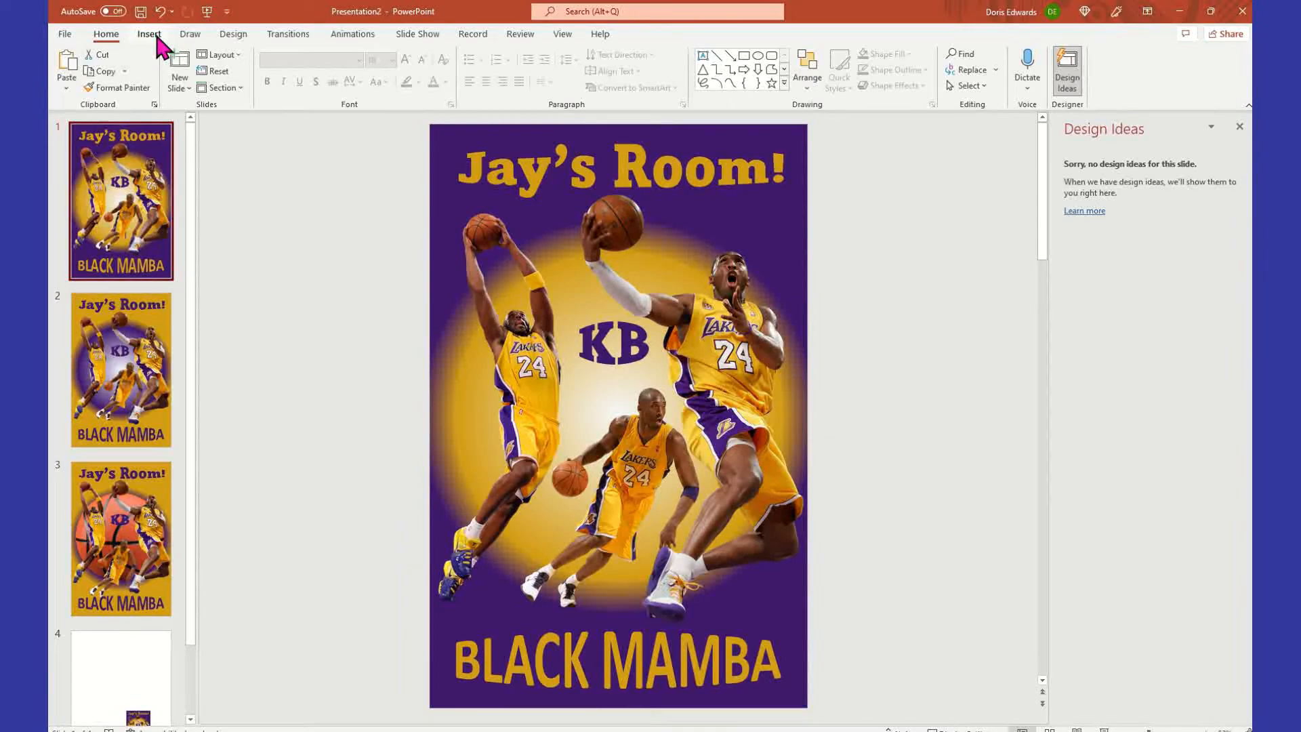
{"action": "left_click", "coordinate": [65, 36]}
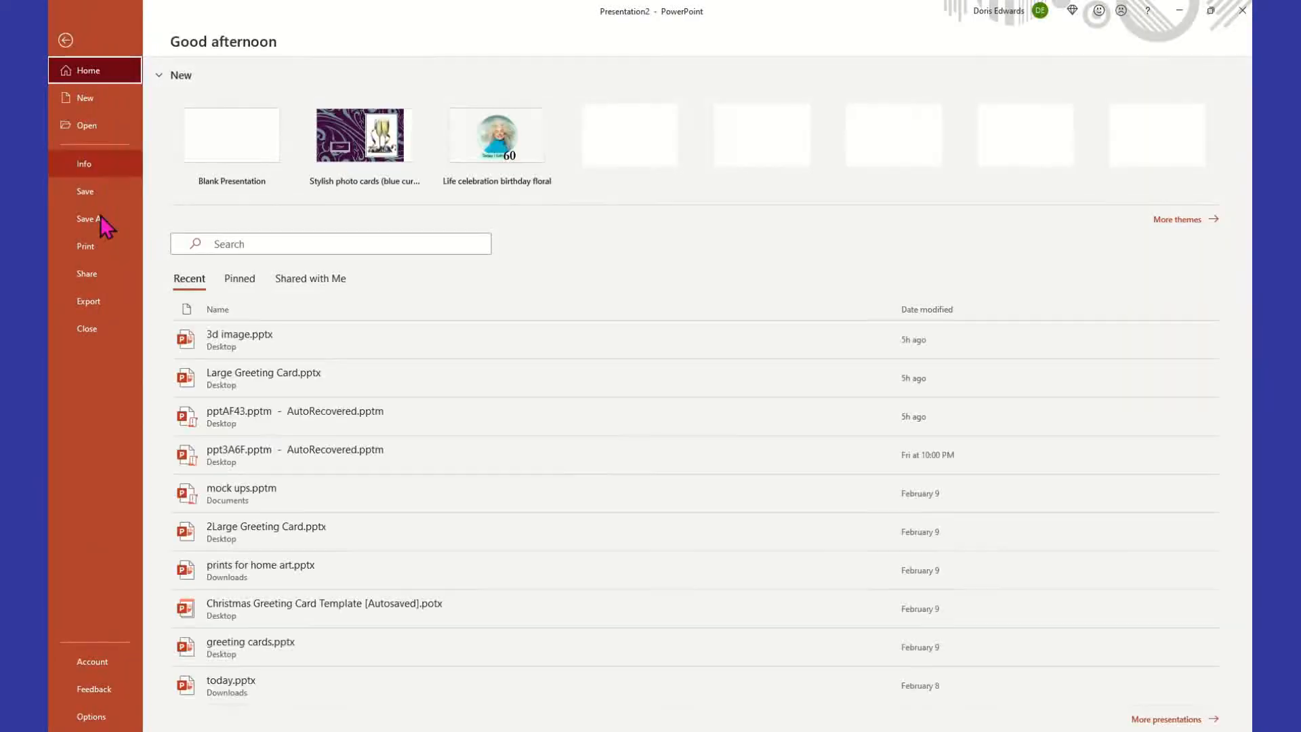
{"action": "left_click", "coordinate": [96, 248]}
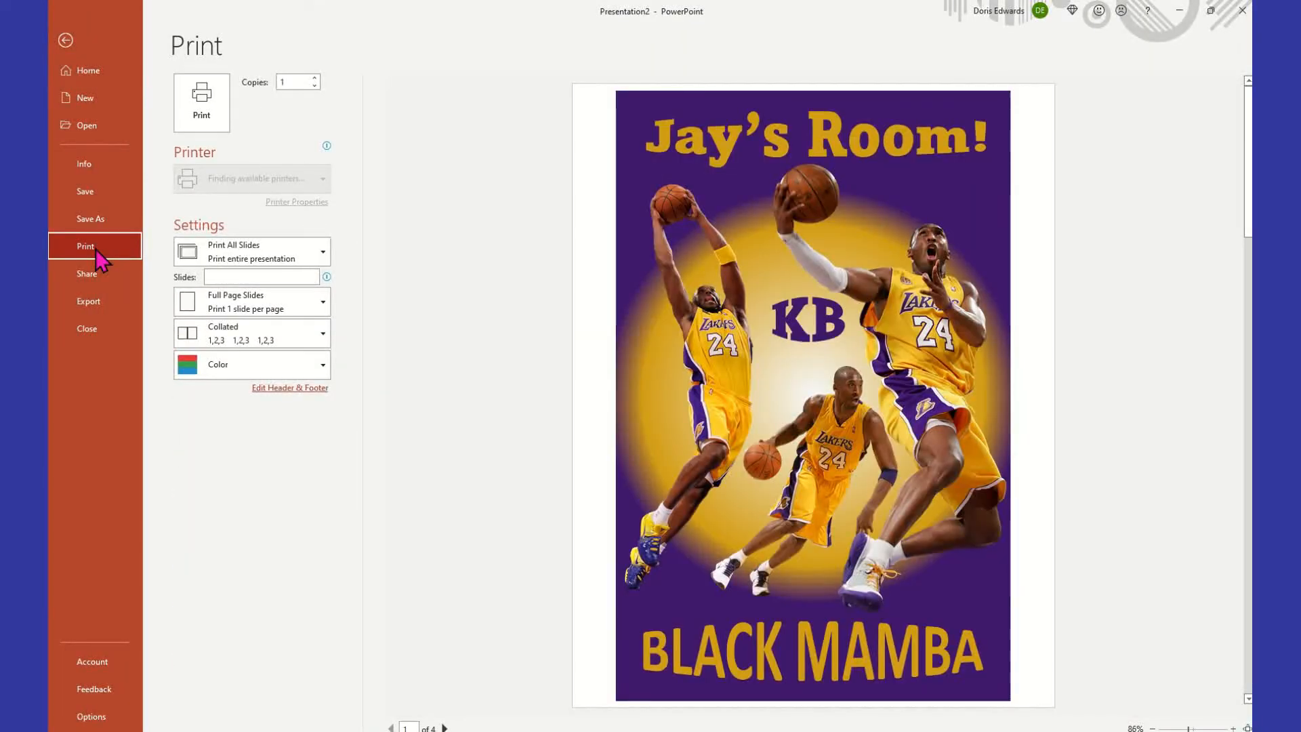
{"action": "left_click", "coordinate": [324, 252]}
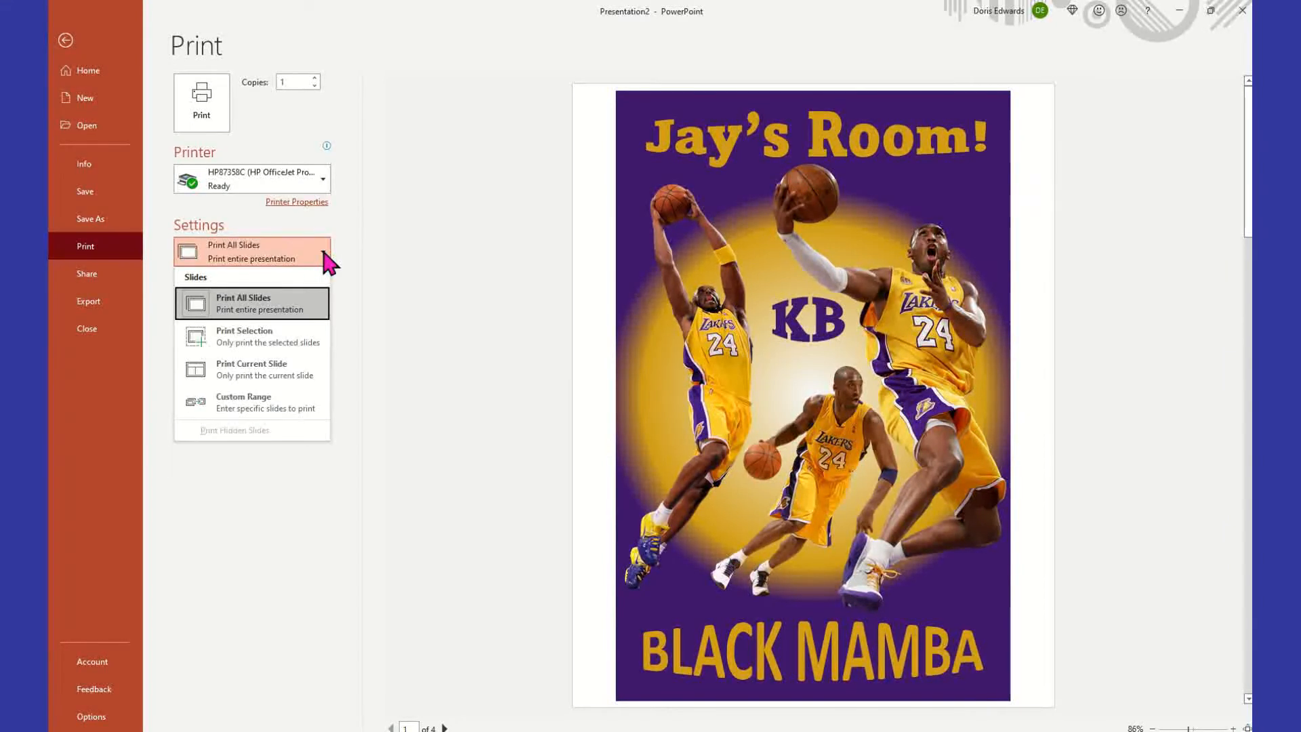
{"action": "left_click", "coordinate": [274, 371]}
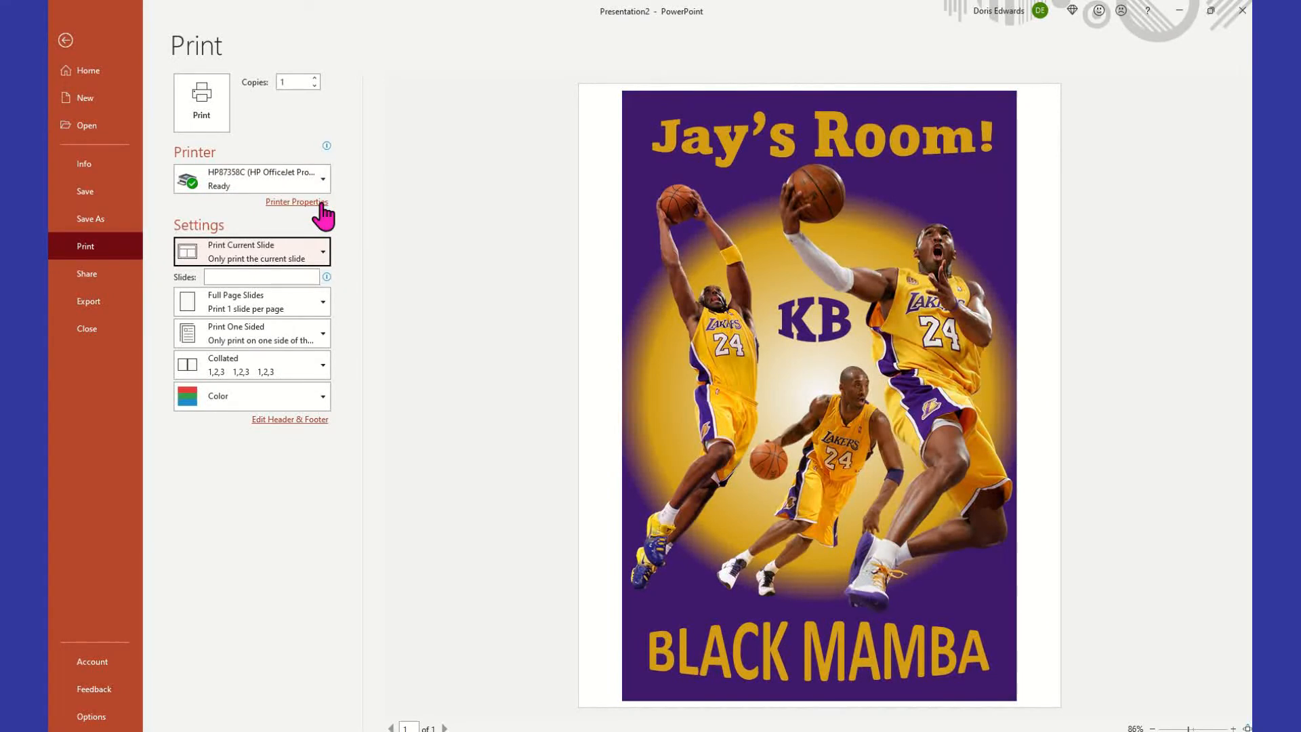
Set the paper size to Tabloid in the HP OfleJet Pro 7740 printer's properties
{"action": "left_click", "coordinate": [298, 202]}
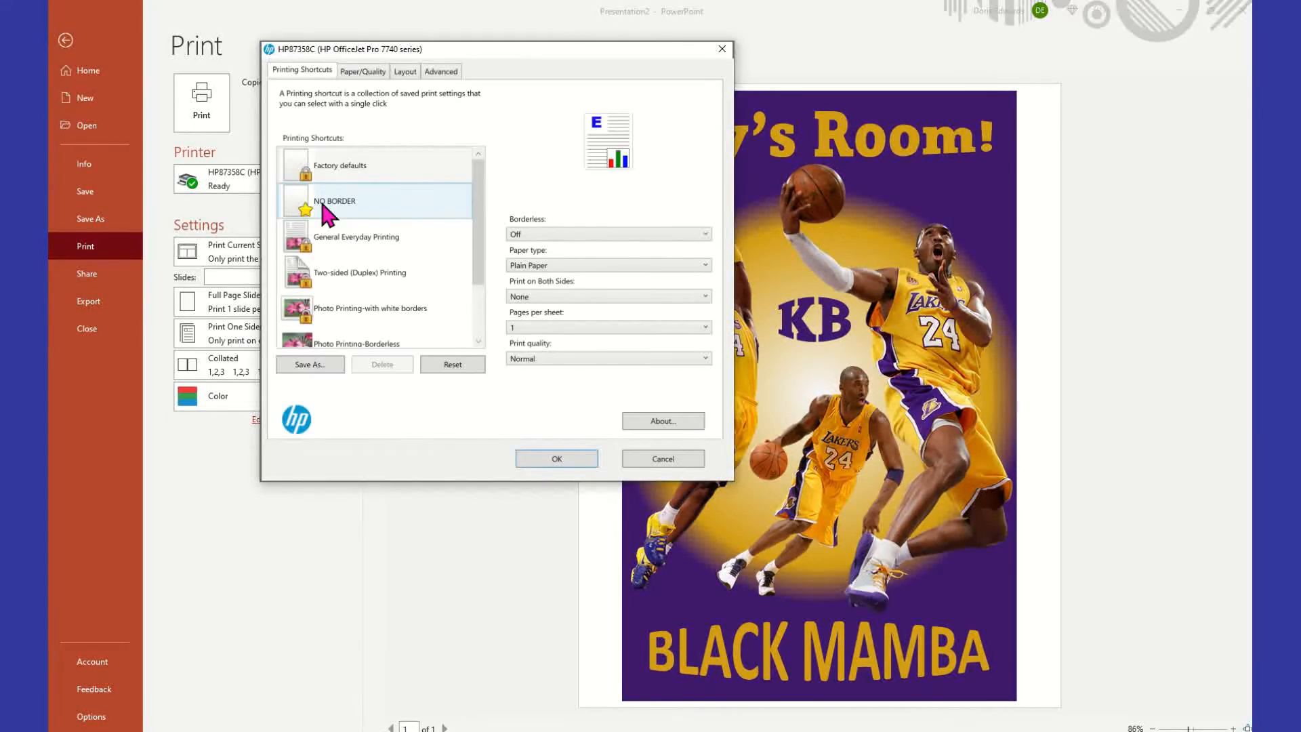
{"action": "left_click", "coordinate": [355, 77]}
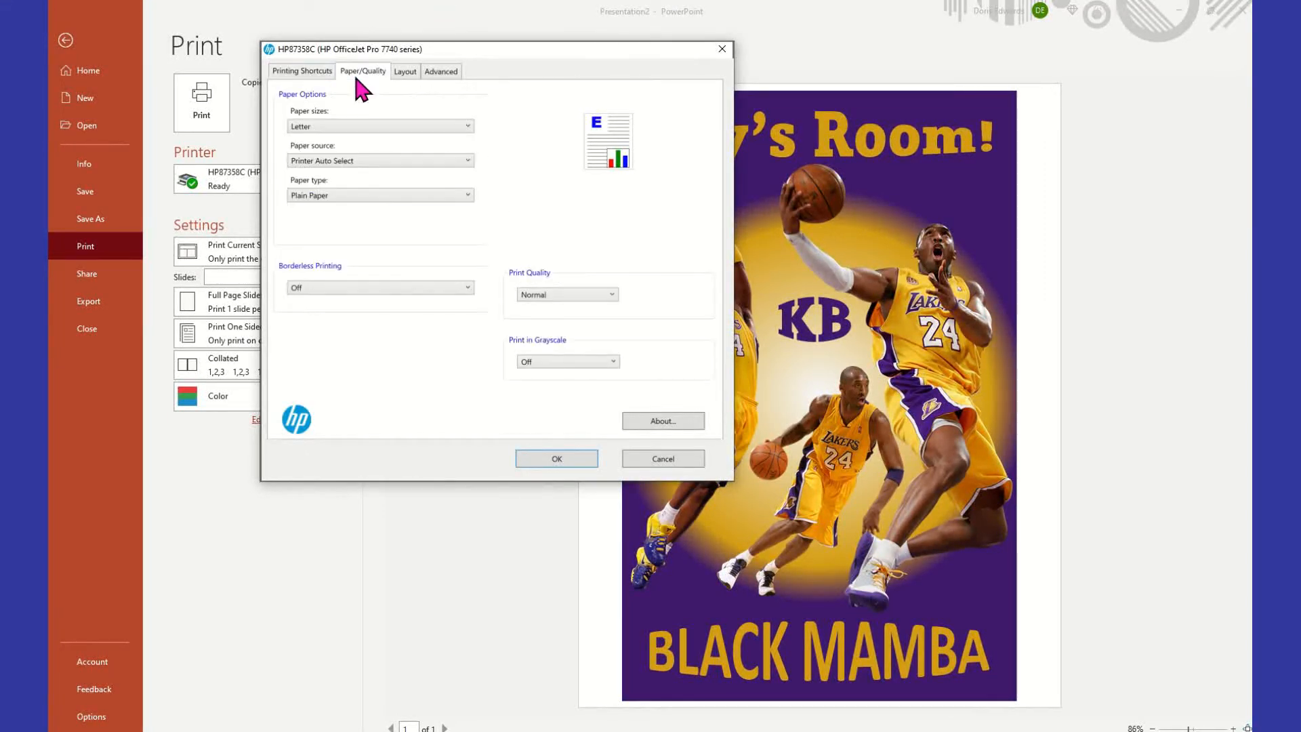
{"action": "left_click", "coordinate": [309, 126]}
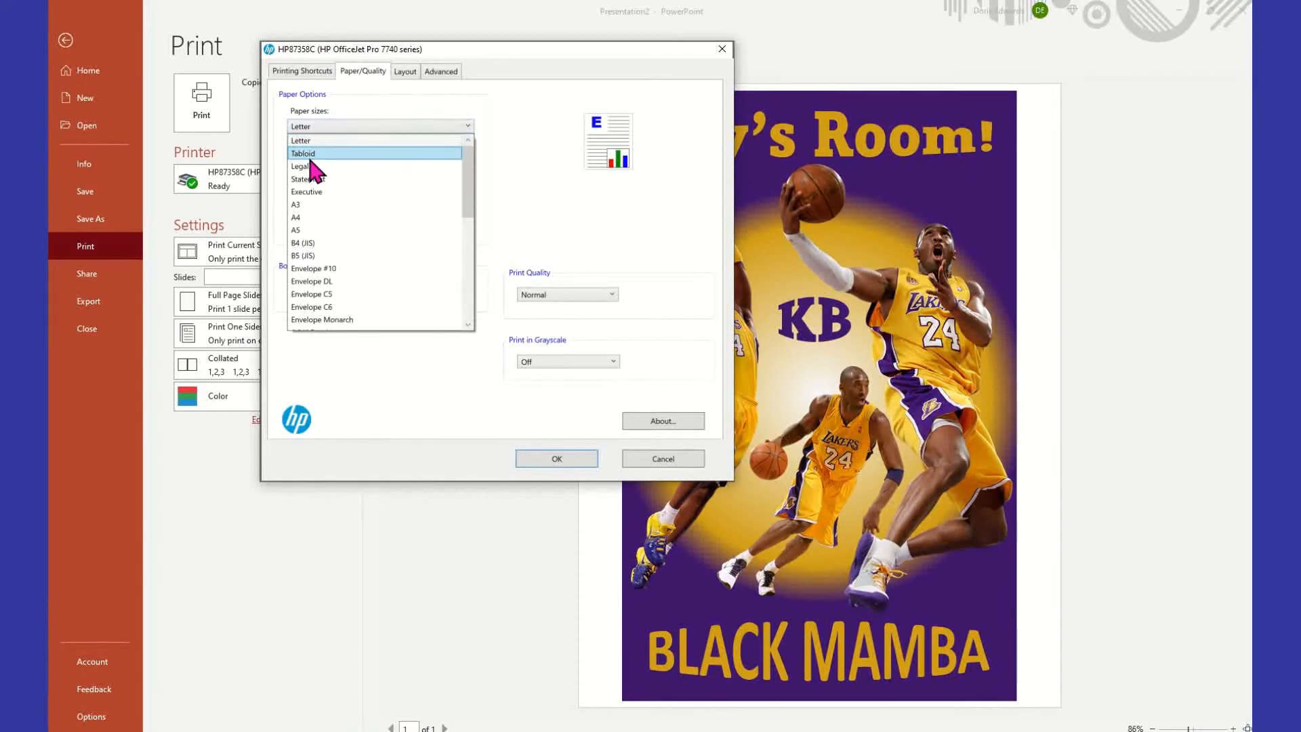
{"action": "left_click", "coordinate": [309, 154]}
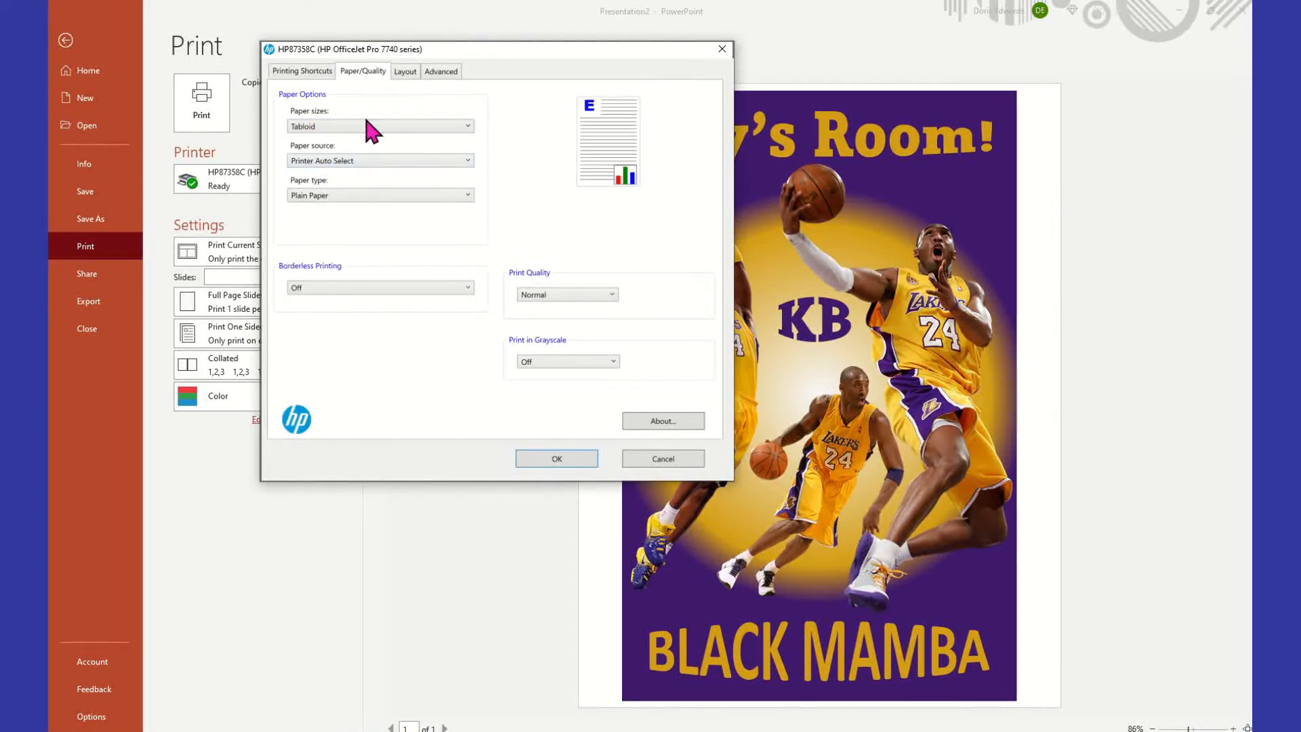
{"action": "left_click", "coordinate": [467, 126]}
{"action": "scroll", "coordinate": [393, 237], "scroll_direction": "down", "scroll_amount": 3}
{"action": "left_click_drag", "start_coordinate": [467, 232], "coordinate": [499, 169]}
{"action": "left_click", "coordinate": [314, 155]}
Set the printer's paper source to Tray 2
{"action": "left_click", "coordinate": [330, 163]}
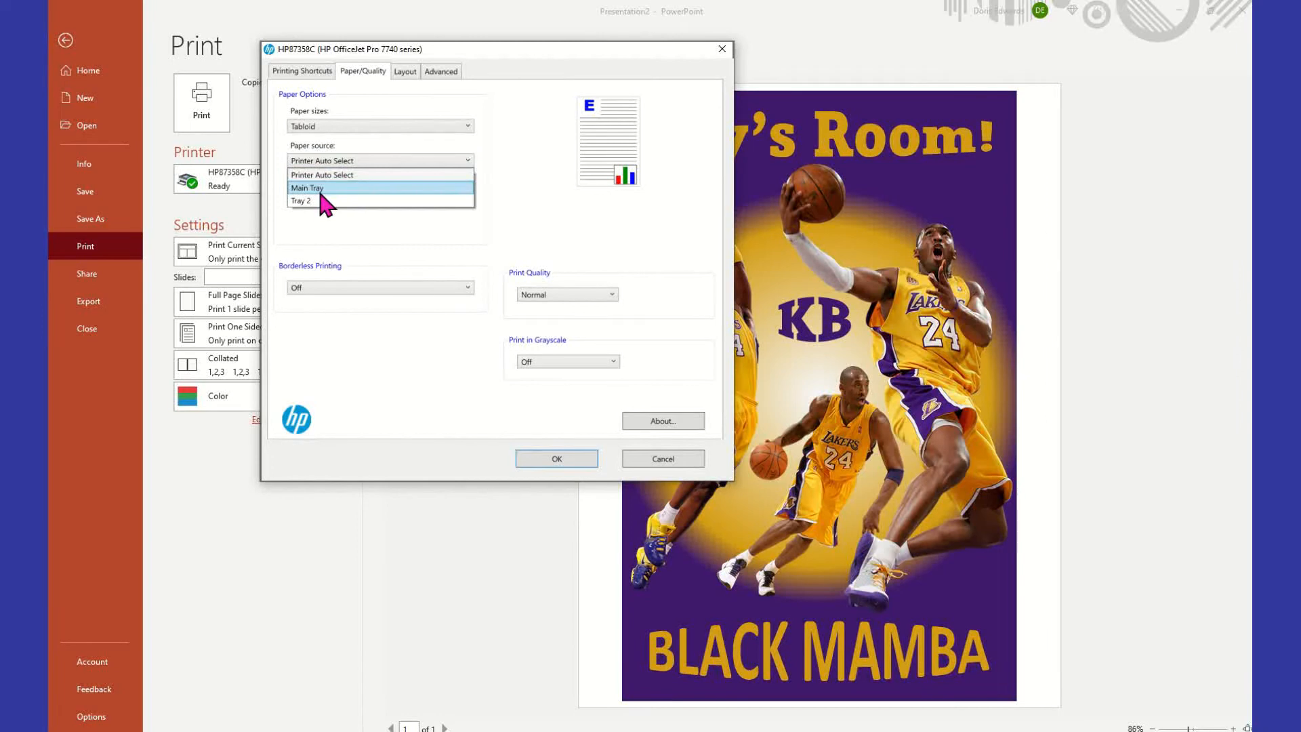
{"action": "left_click", "coordinate": [317, 187]}
{"action": "left_click", "coordinate": [326, 160]}
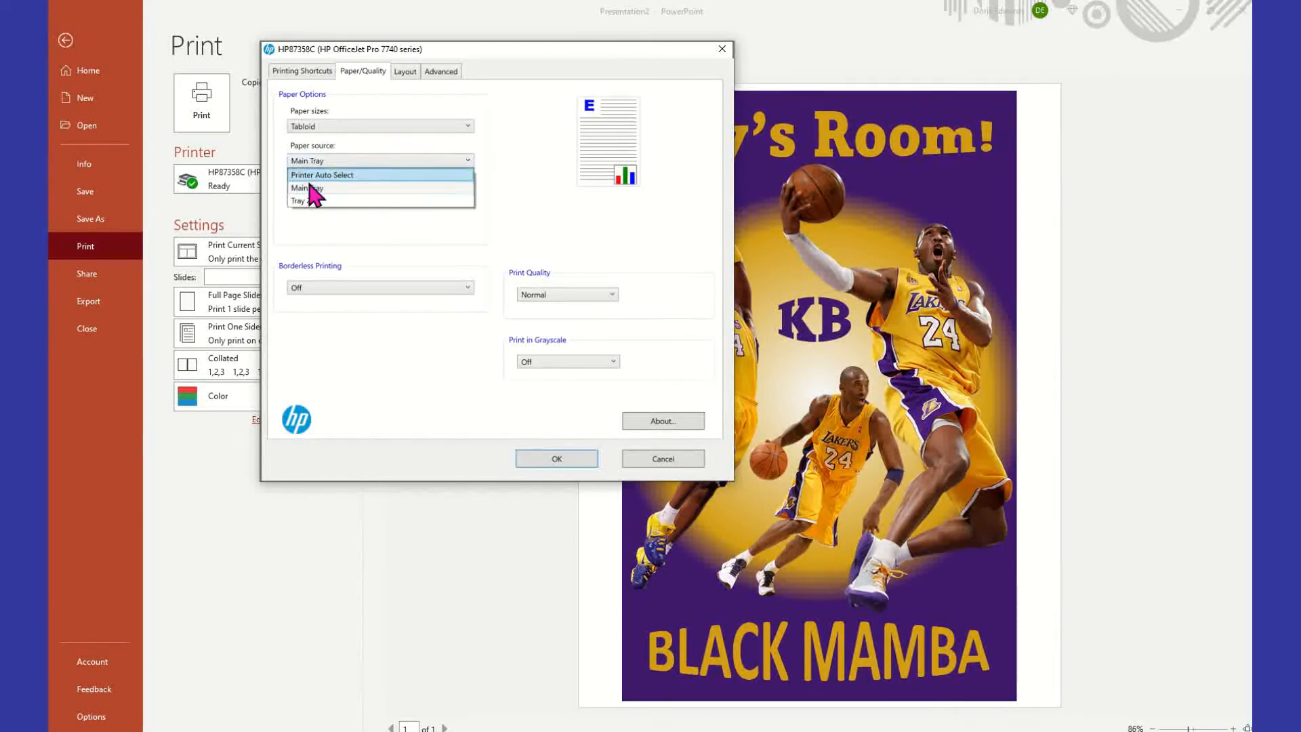
{"action": "left_click", "coordinate": [319, 197]}
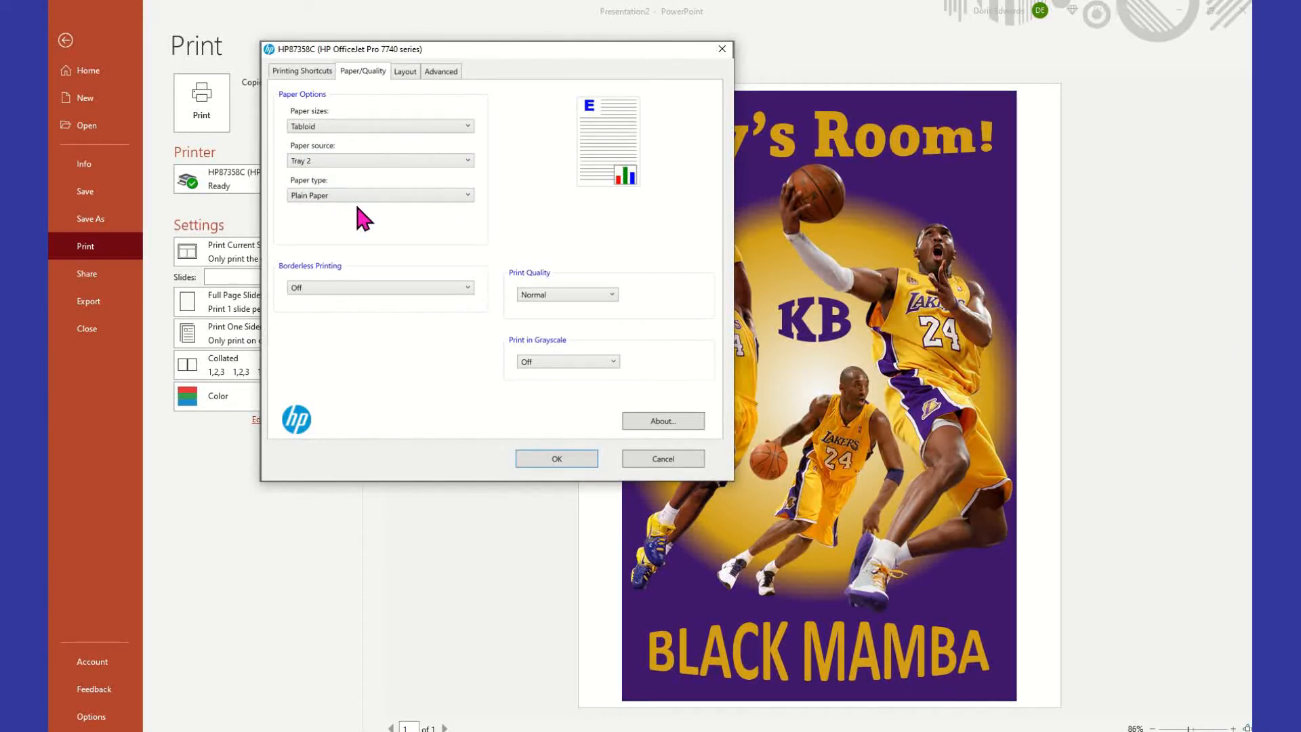
Set the paper type to Other Glossy Inkjet Papers and the print quality to Best
{"action": "left_click", "coordinate": [325, 195]}
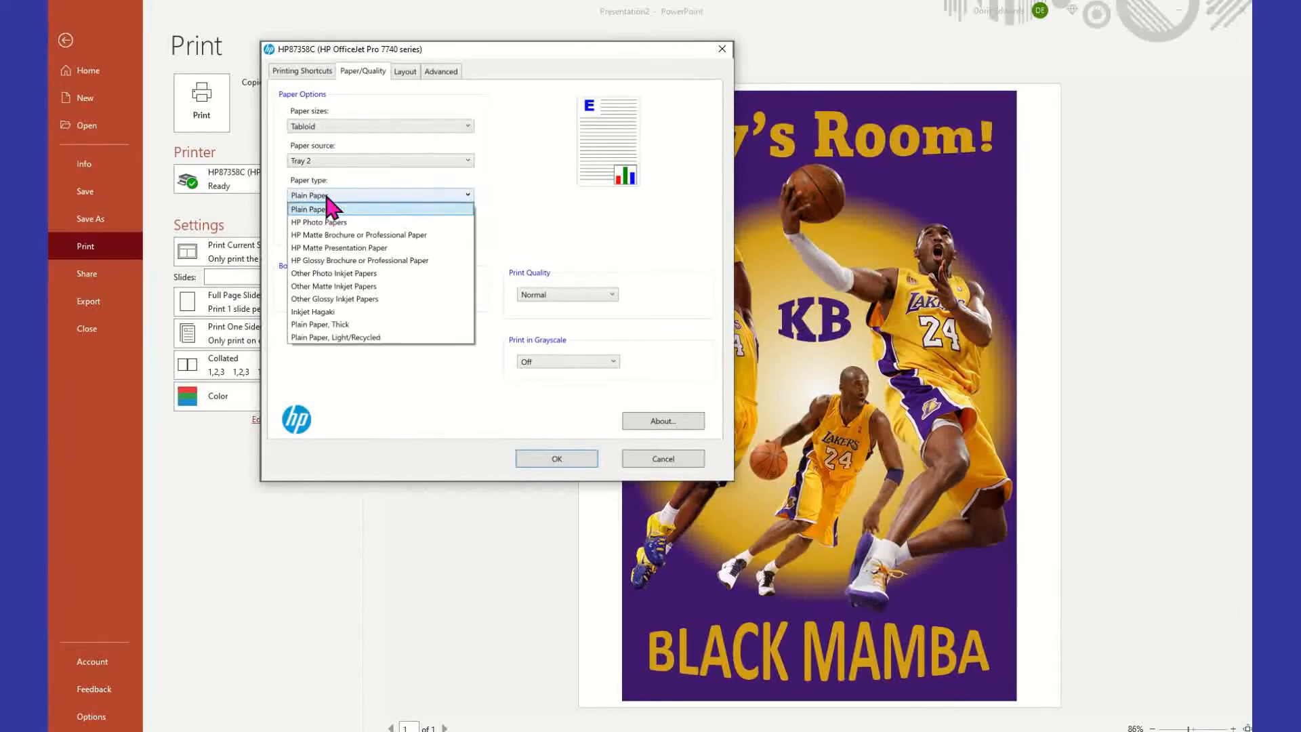
{"action": "left_click", "coordinate": [330, 301]}
{"action": "left_click", "coordinate": [549, 296]}
{"action": "left_click", "coordinate": [538, 334]}
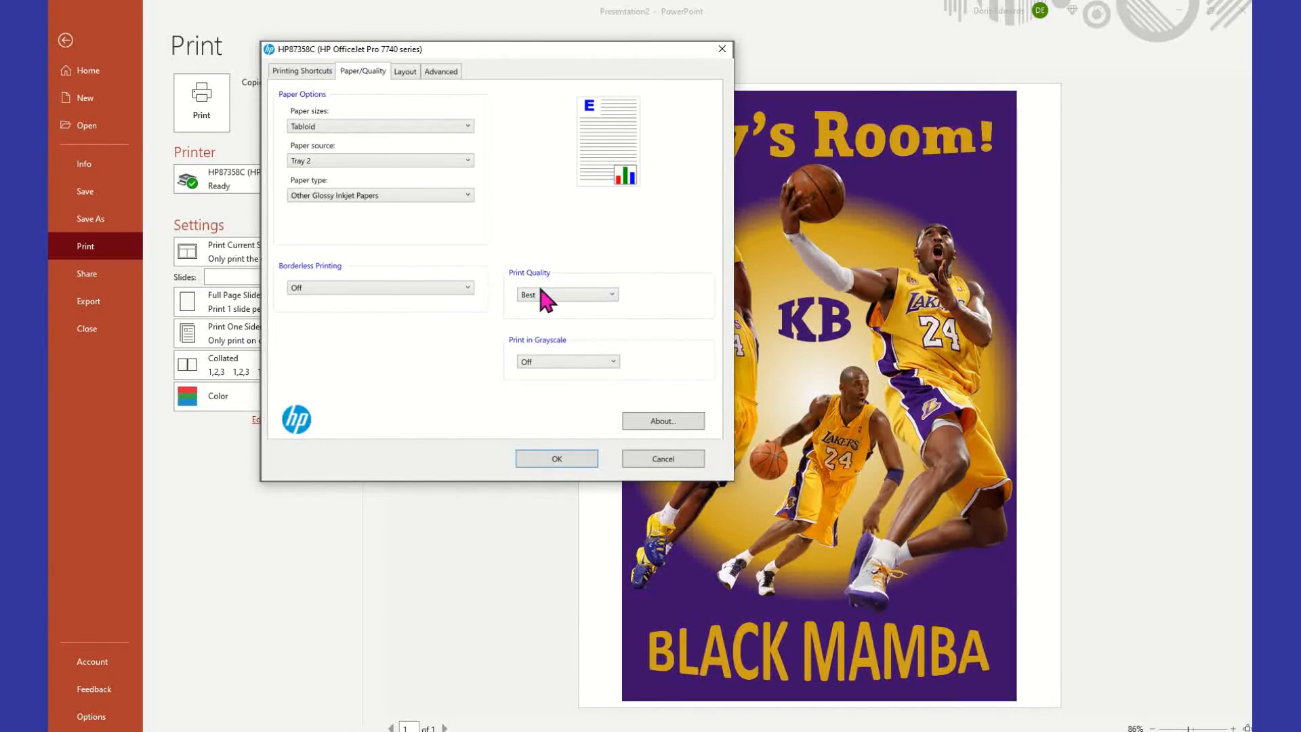
Turn on borderless printing in the printer properties
{"action": "left_click", "coordinate": [319, 287]}
{"action": "left_click", "coordinate": [302, 314]}
{"action": "left_click", "coordinate": [558, 460]}
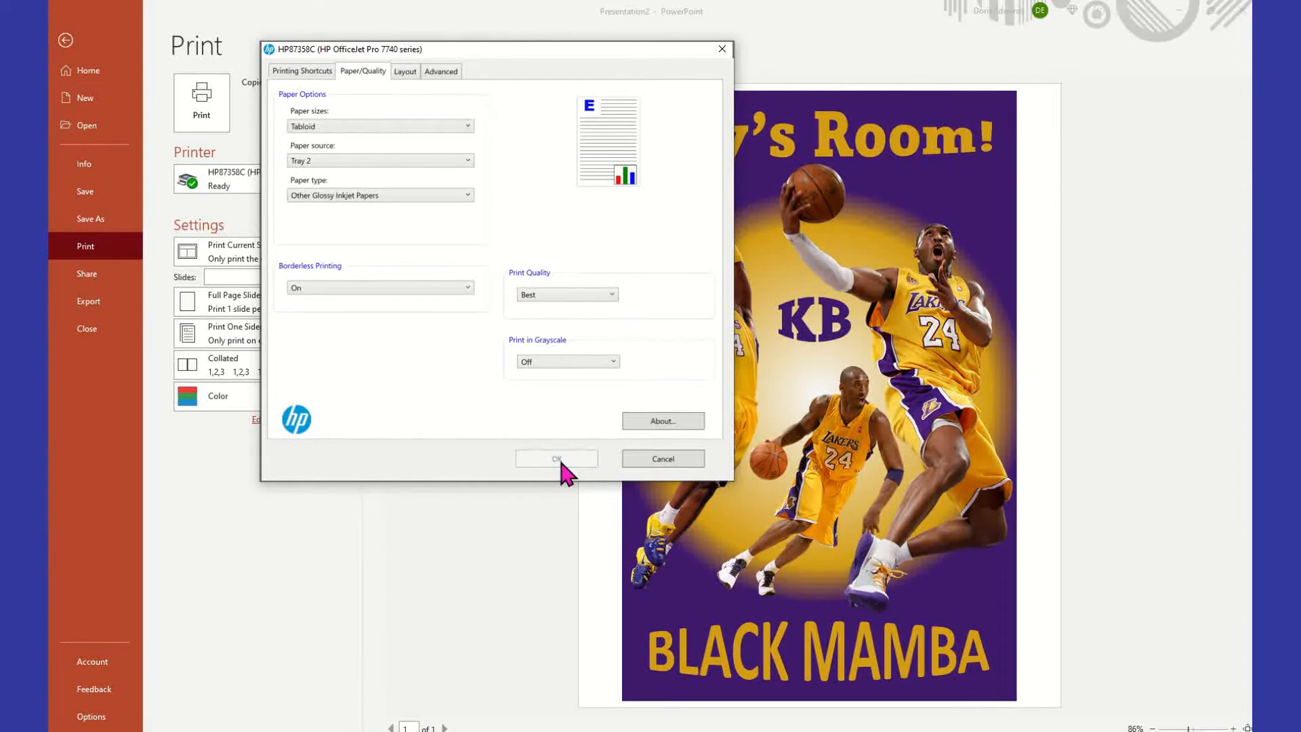
{"action": "left_click", "coordinate": [628, 439]}
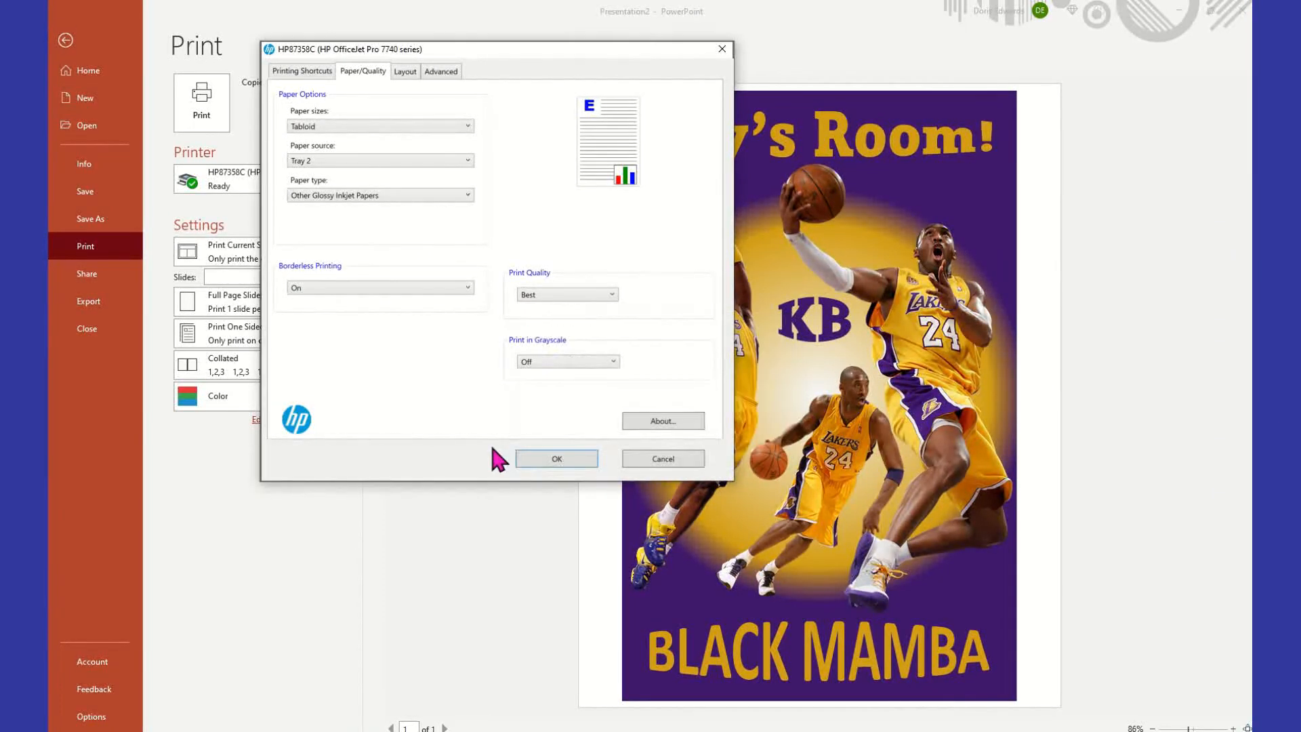